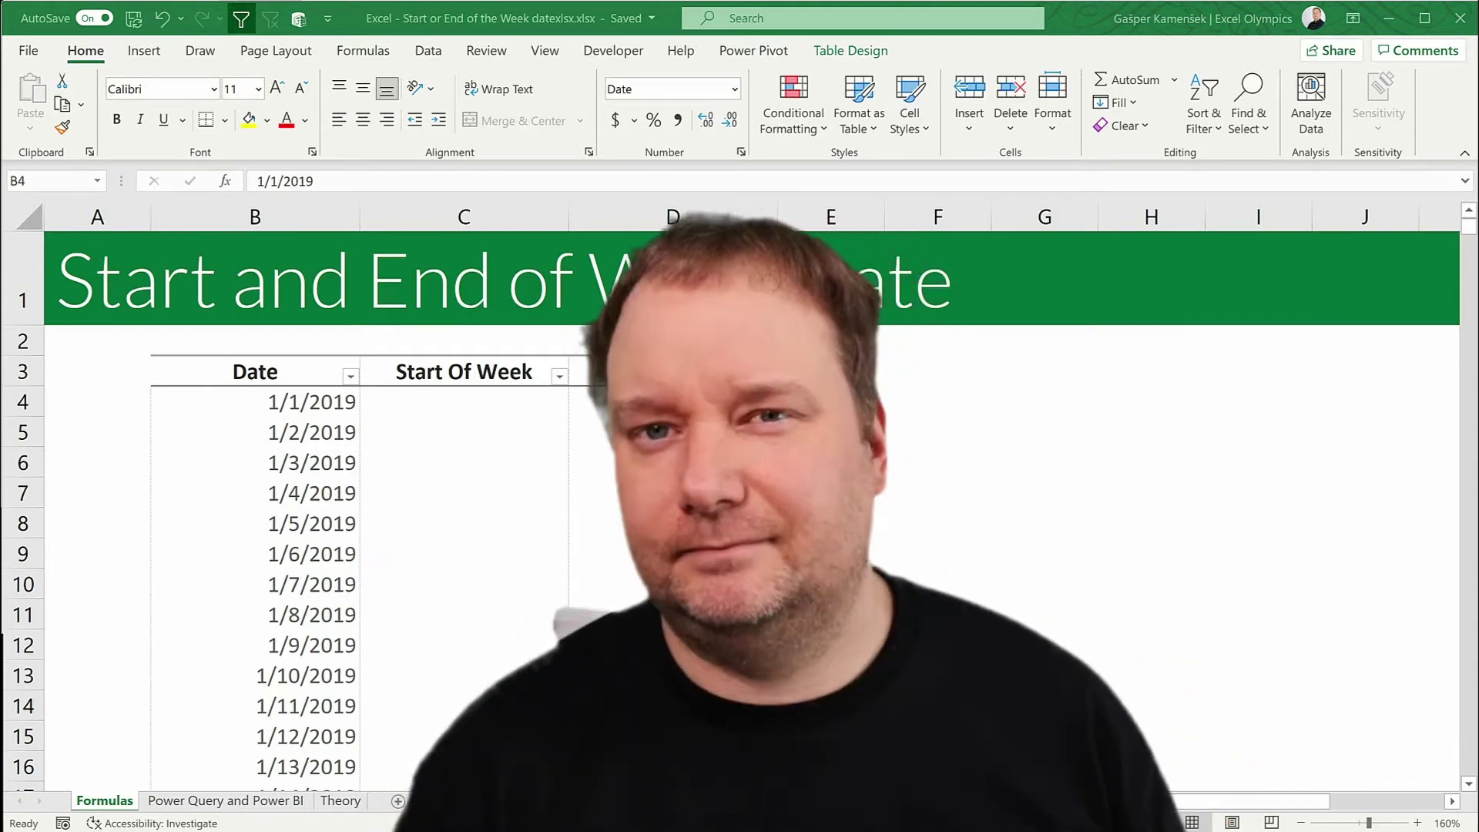
key("Right")
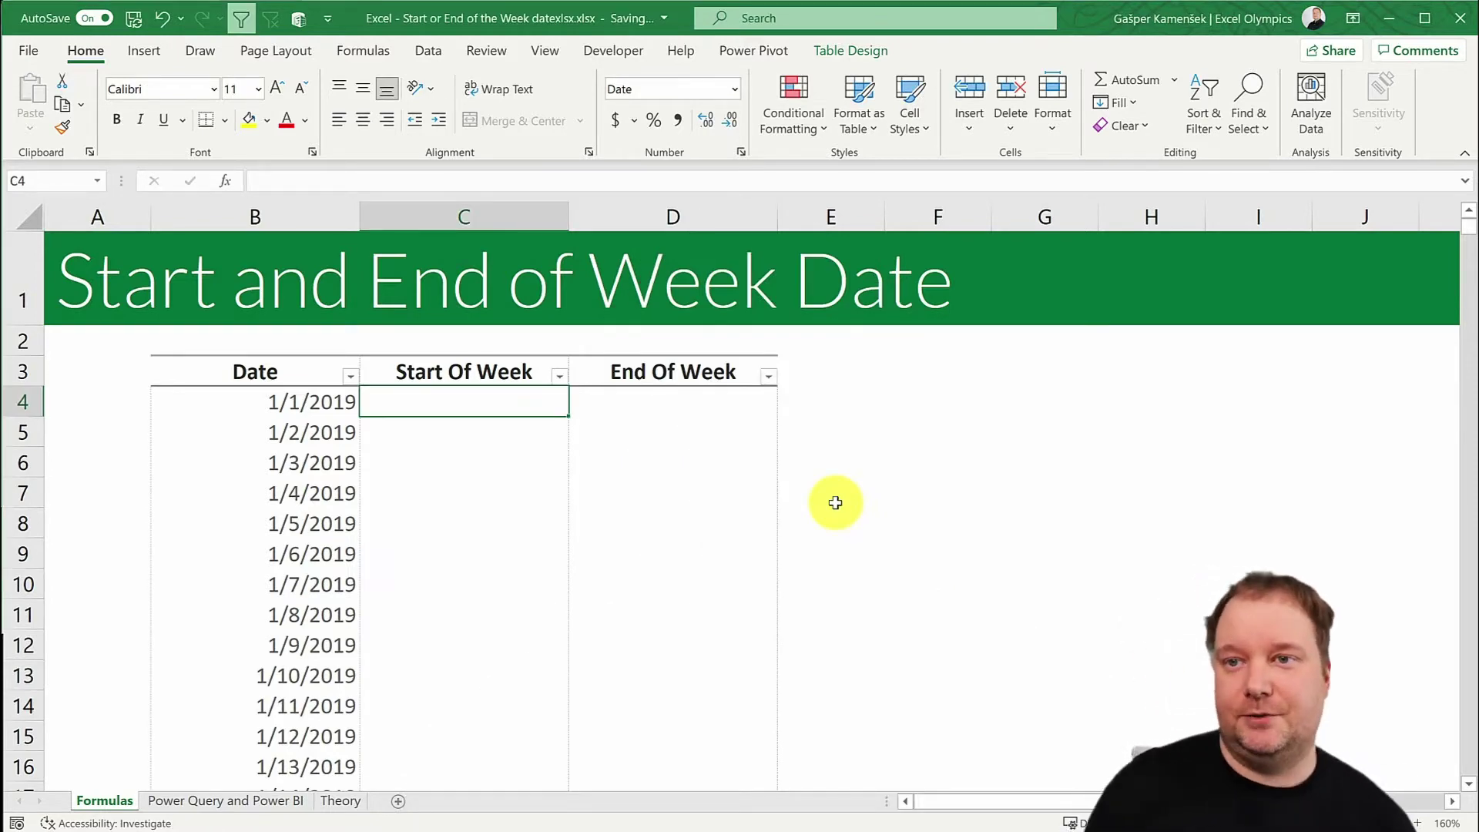
key("Left")
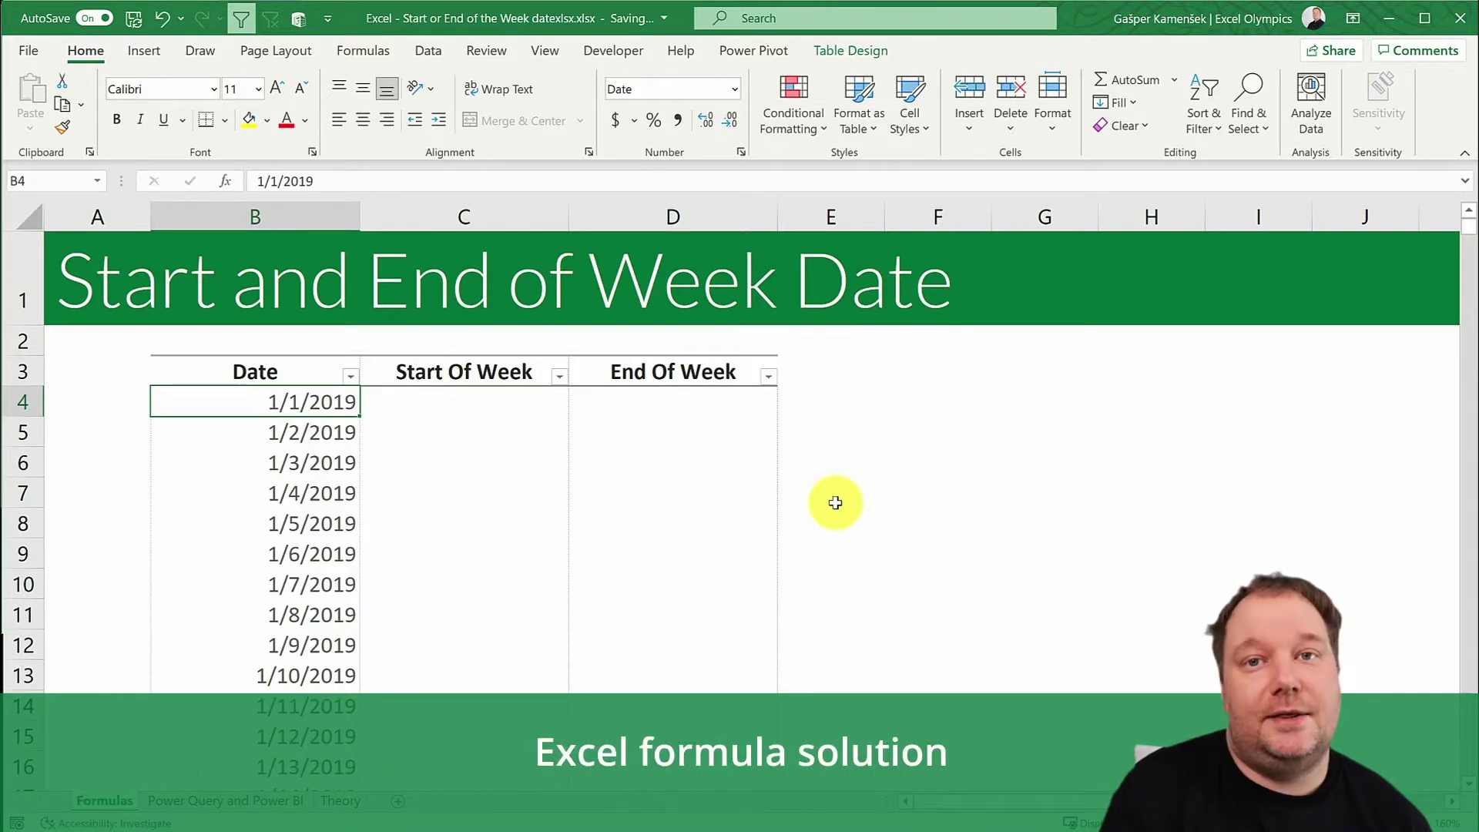
key("Right")
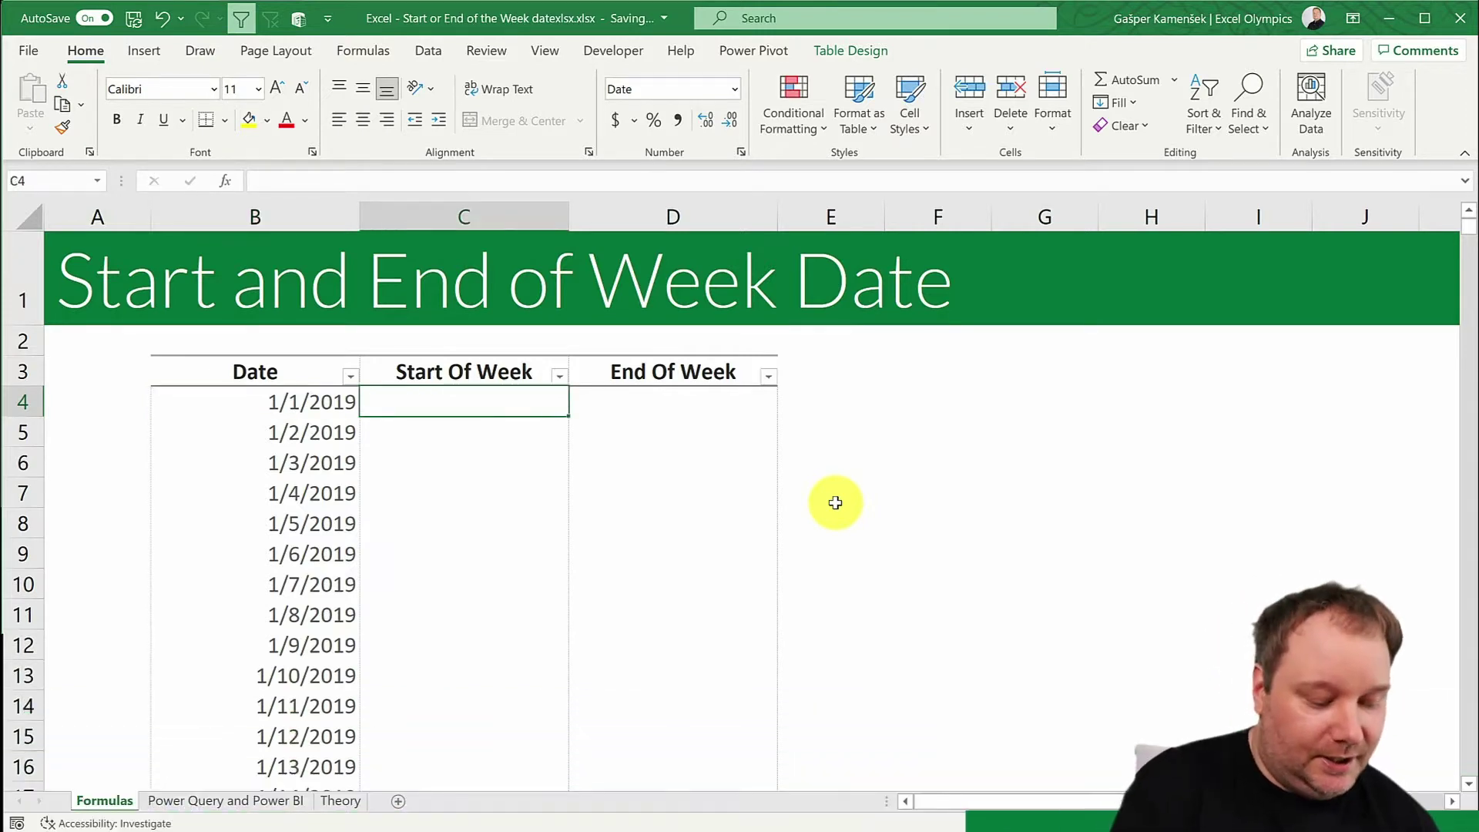
type("=")
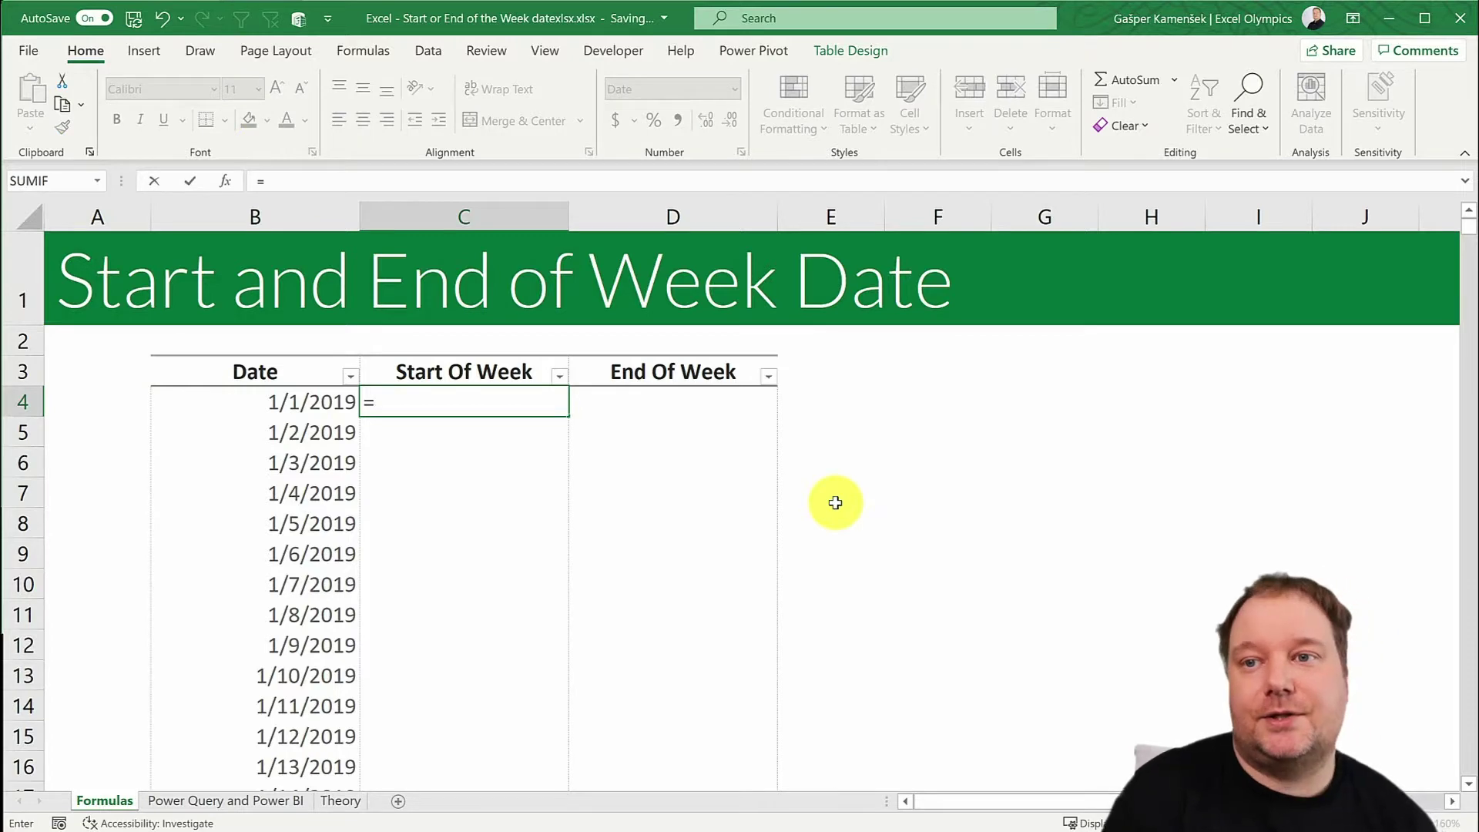
key("Left")
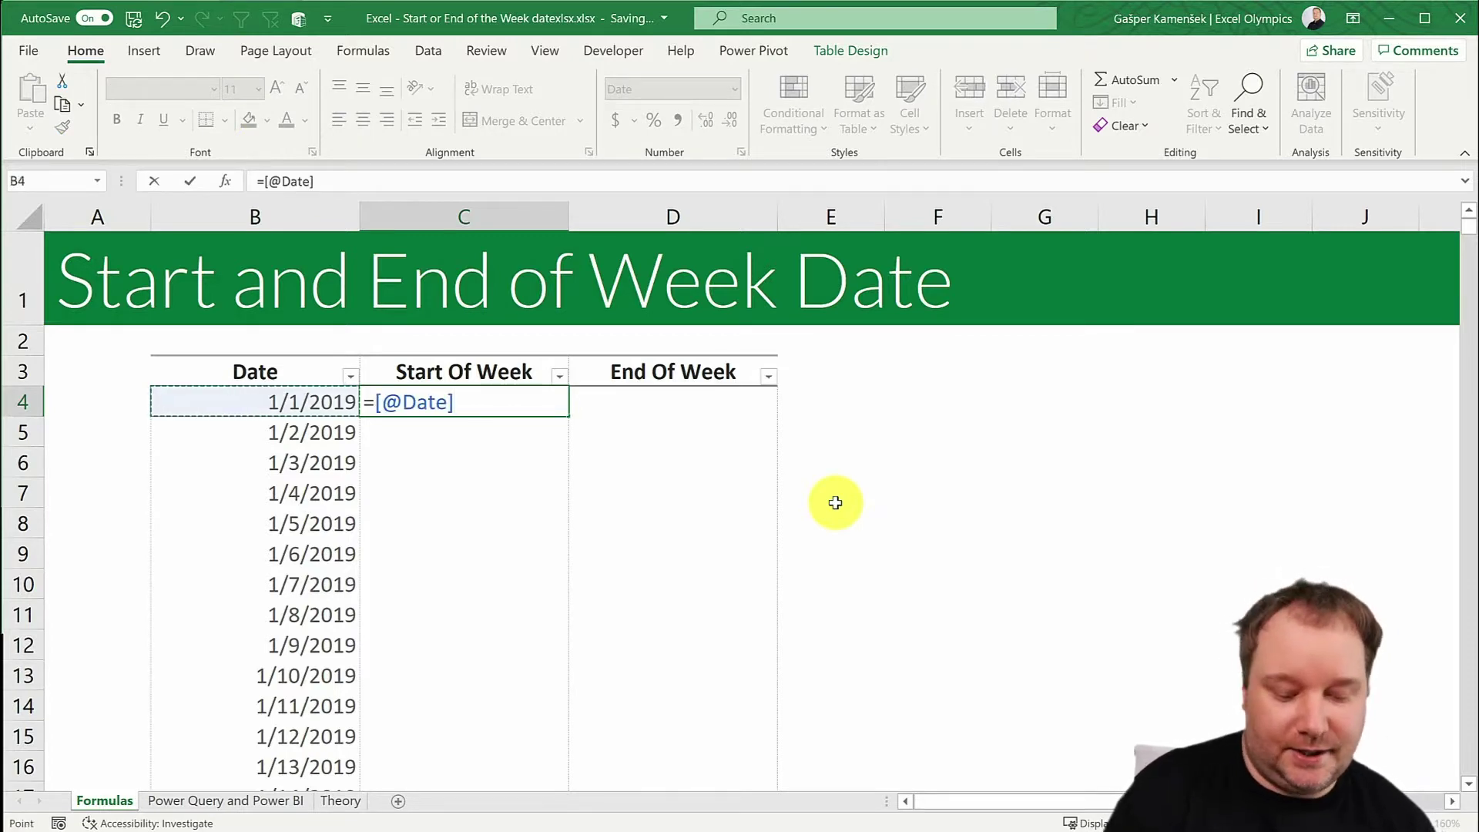
type("-week")
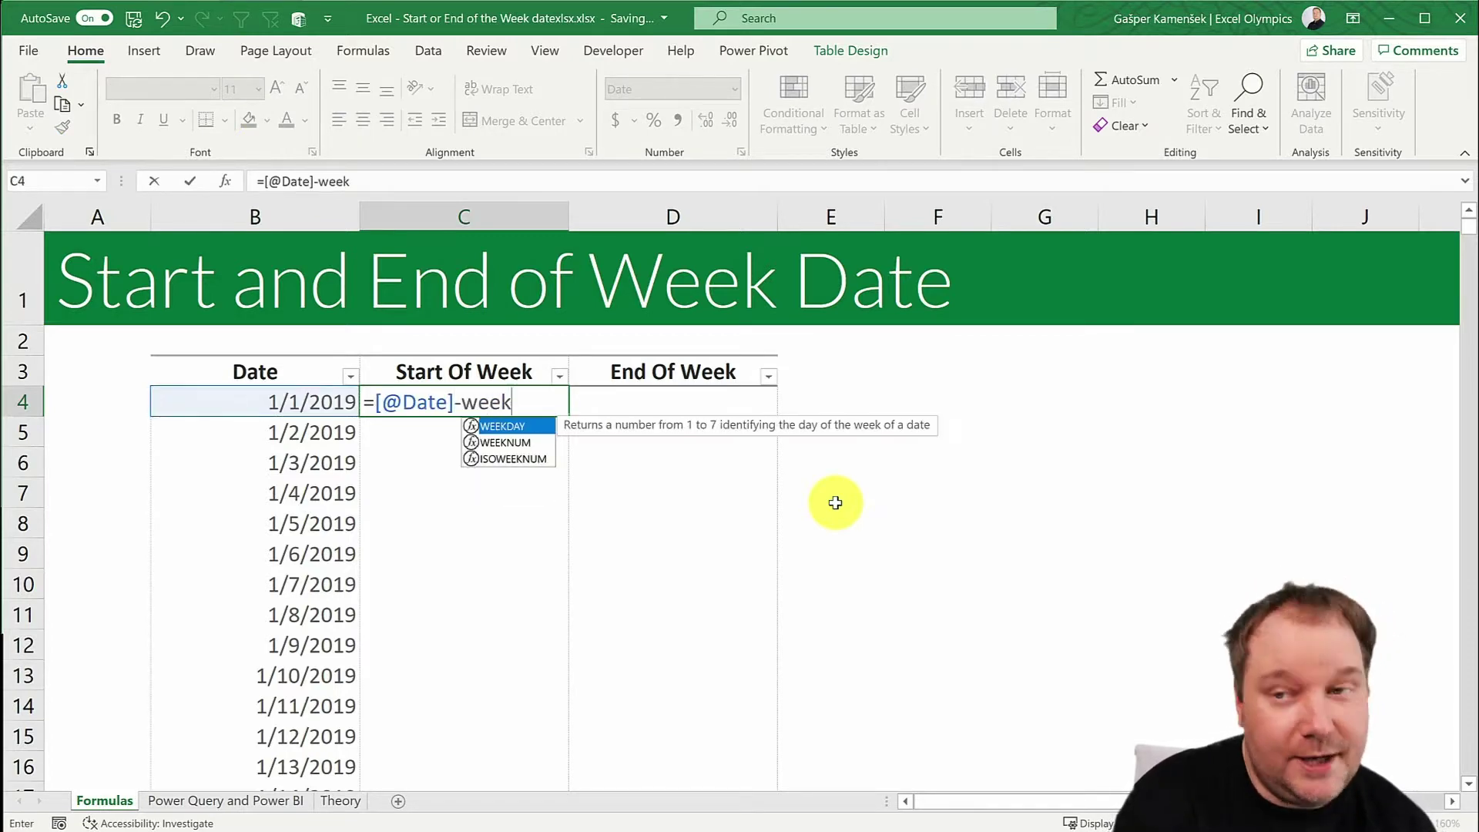
key("Tab")
key("Left")
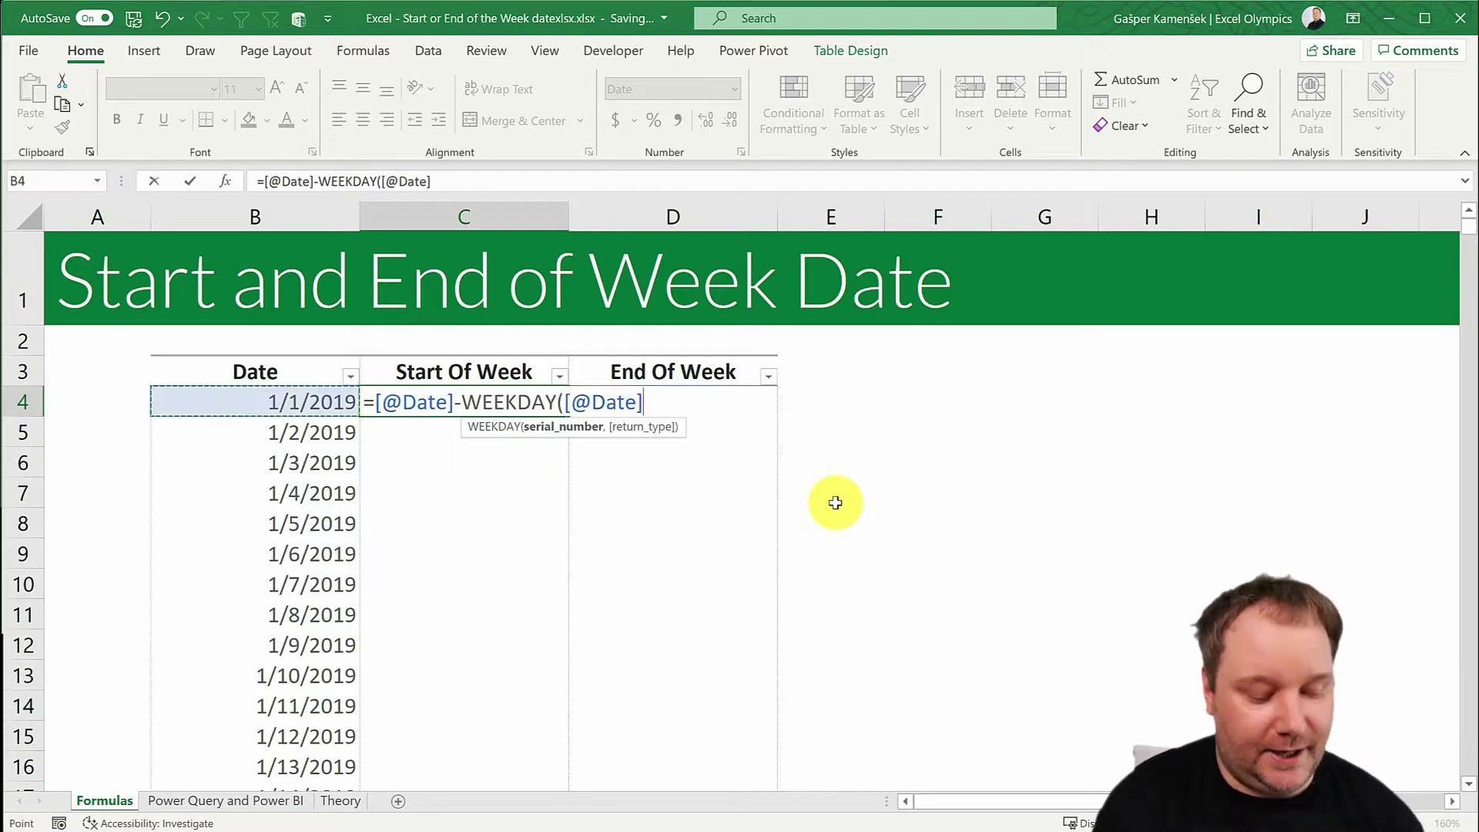
type(")")
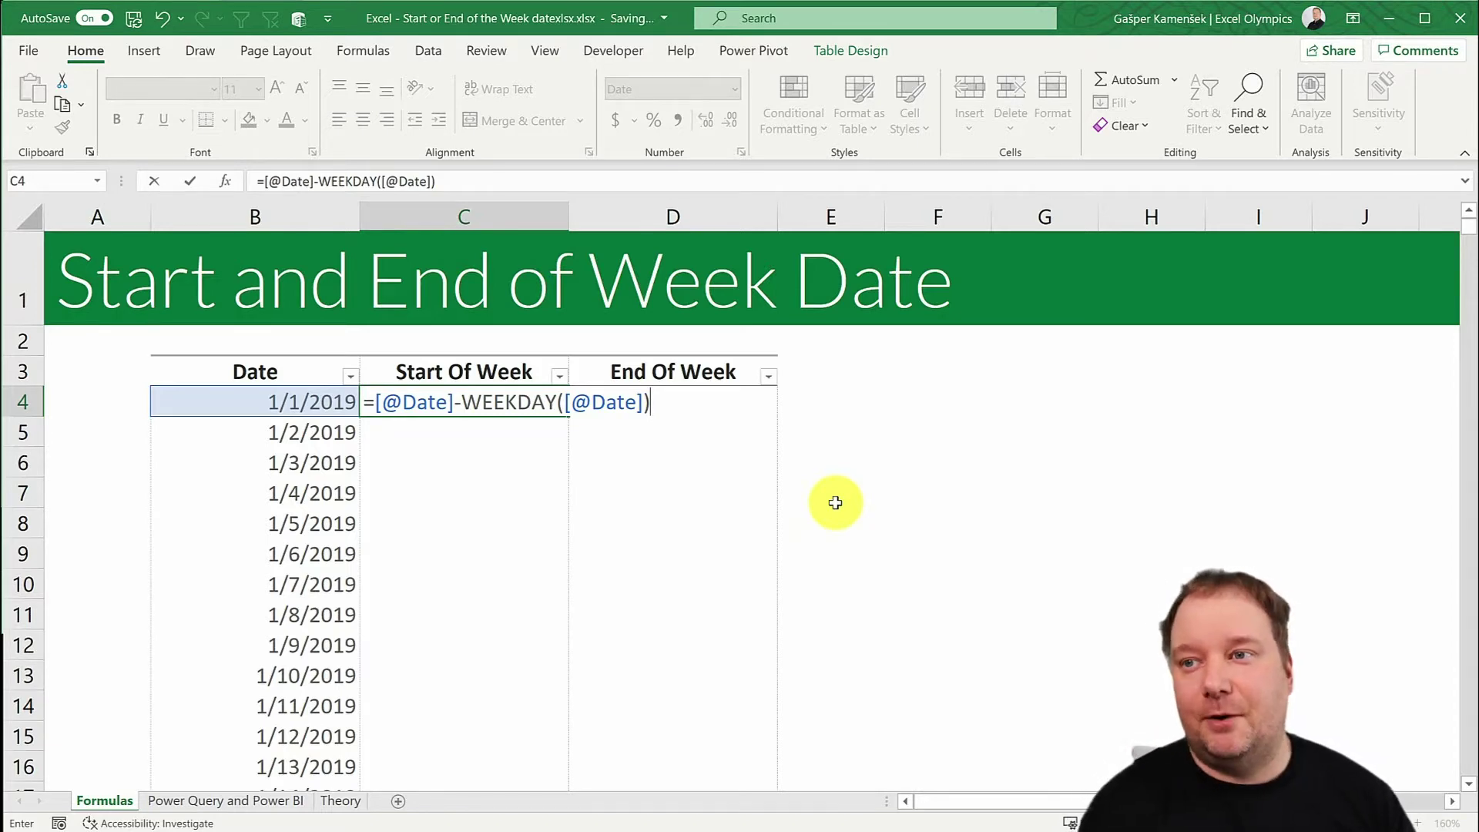
Try a return-type argument of 2 in WEEKDAY, drop it, and fill the Start Of Week column
key("BackSpace")
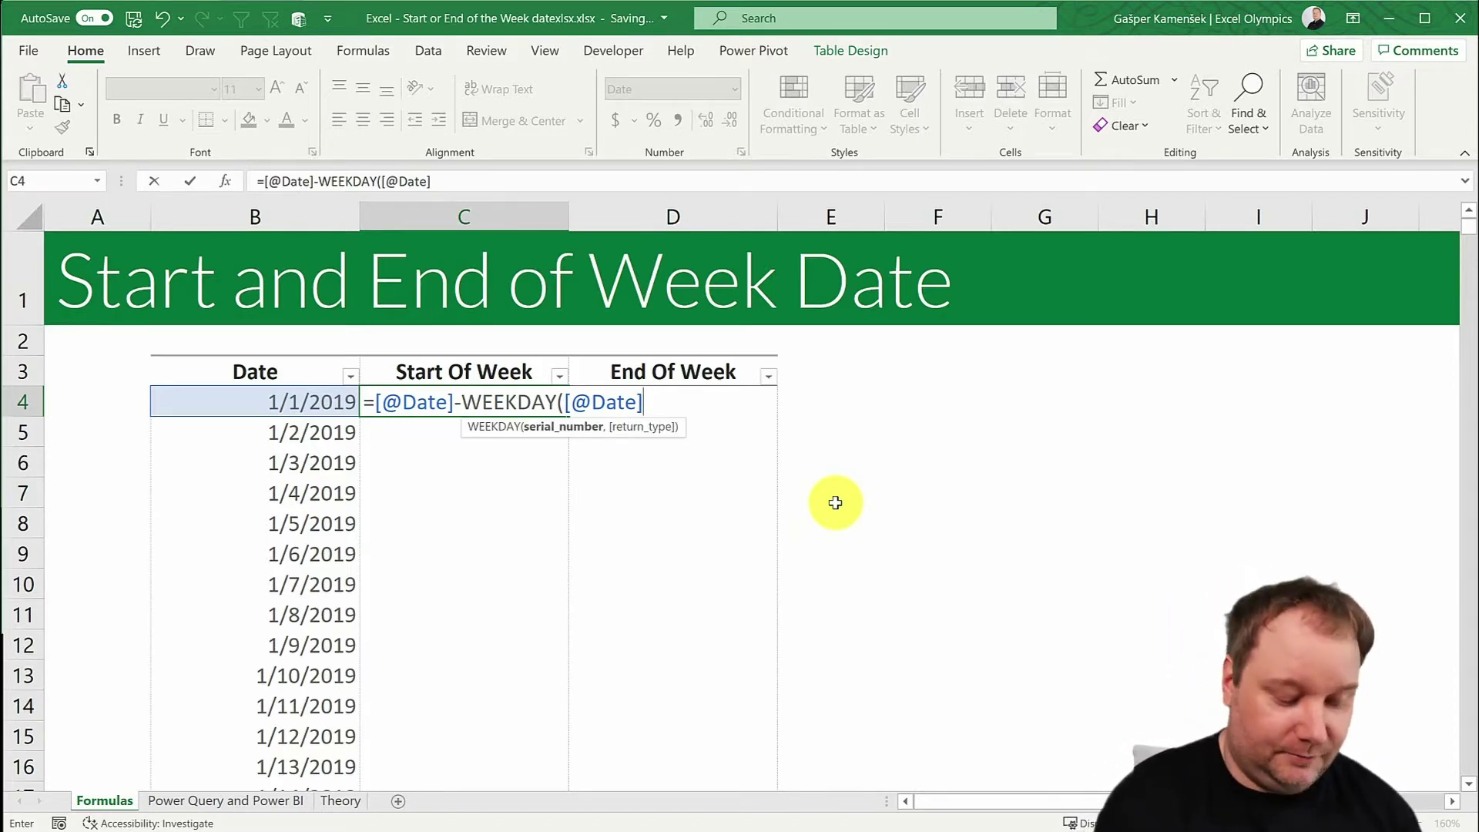
type(",2")
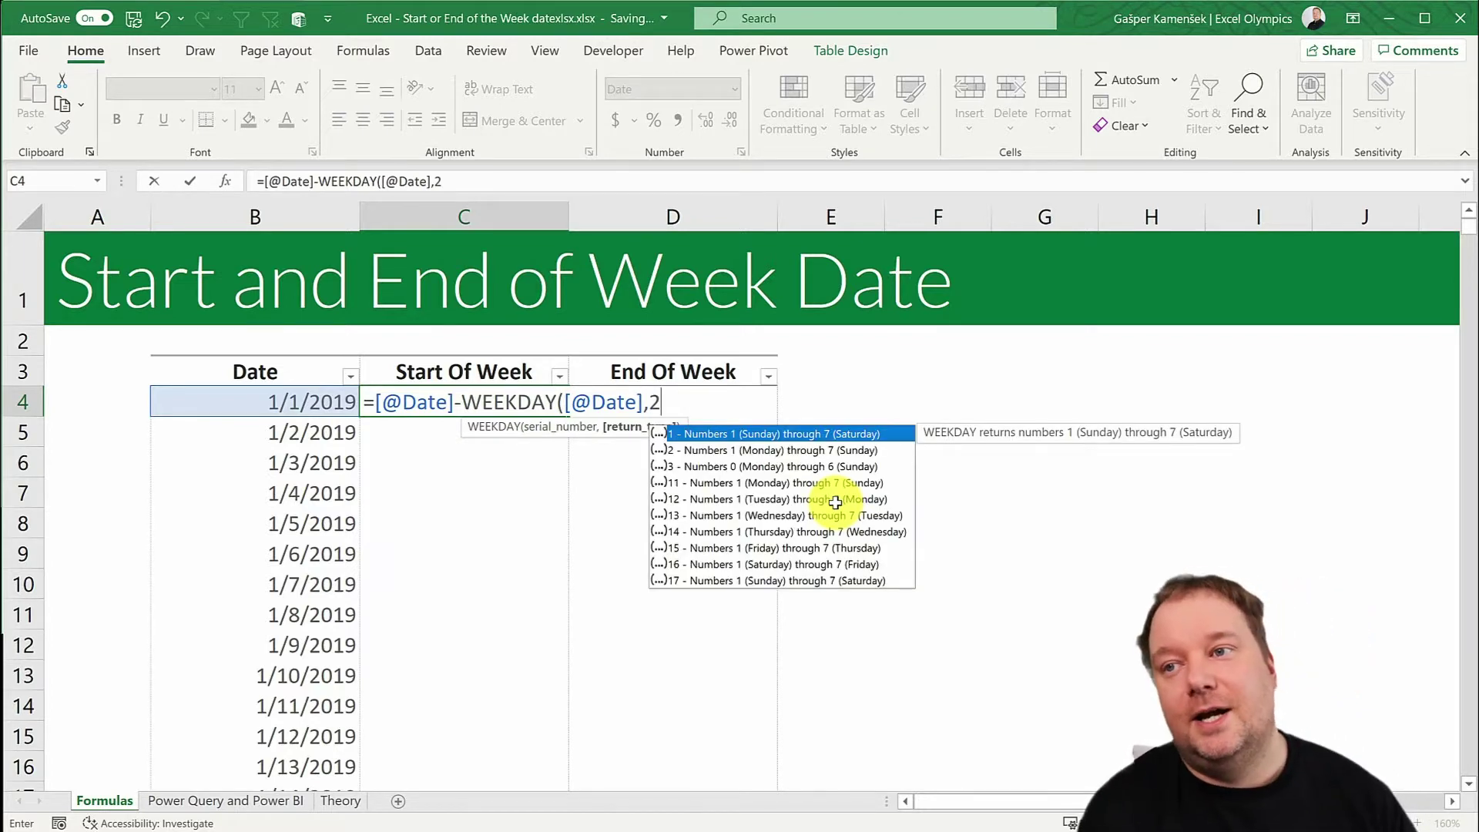
type(")")
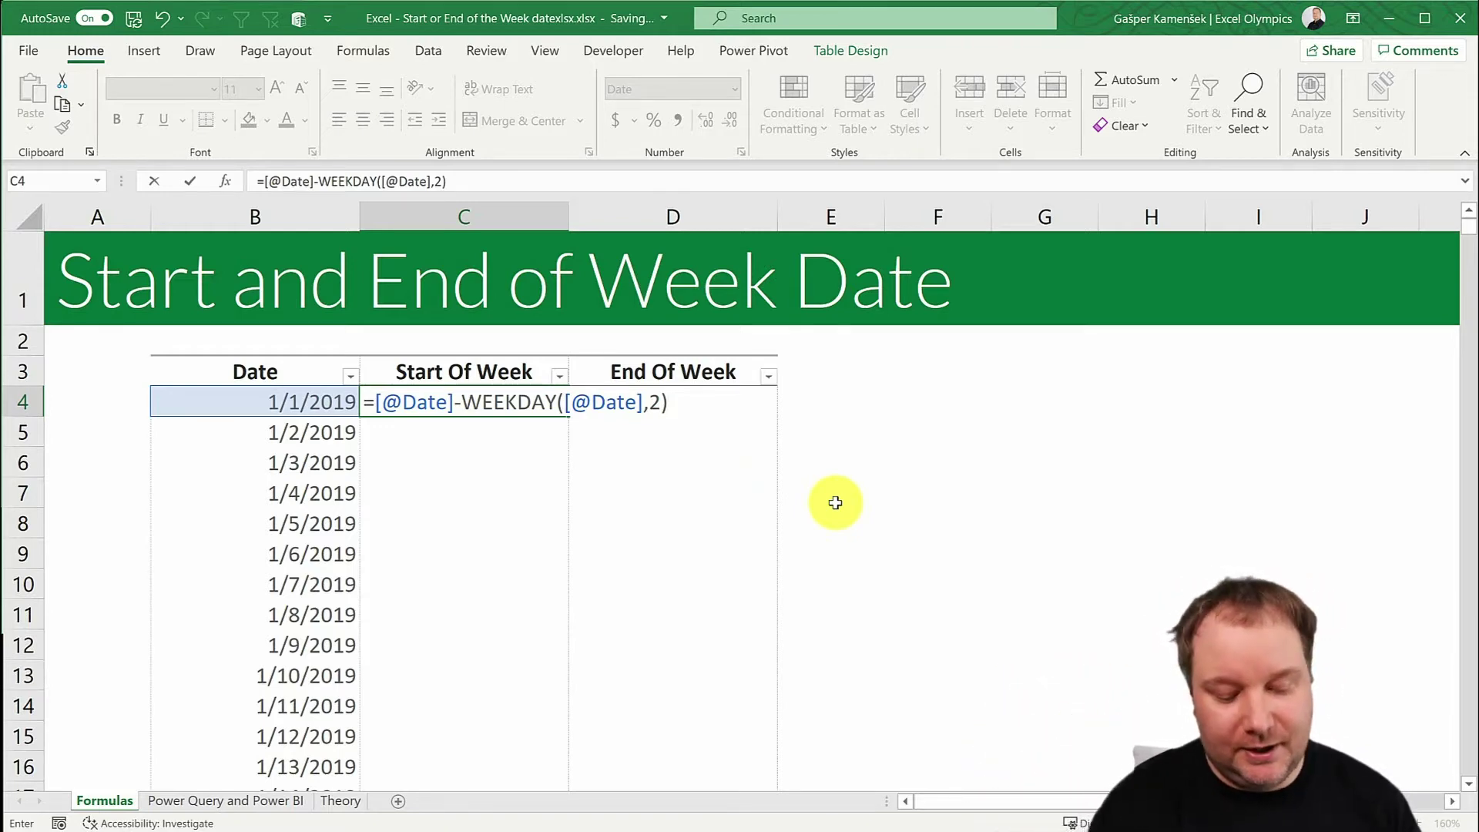
key("BackSpace")
key("BackSpace")
key("BackSpace")
type(")")
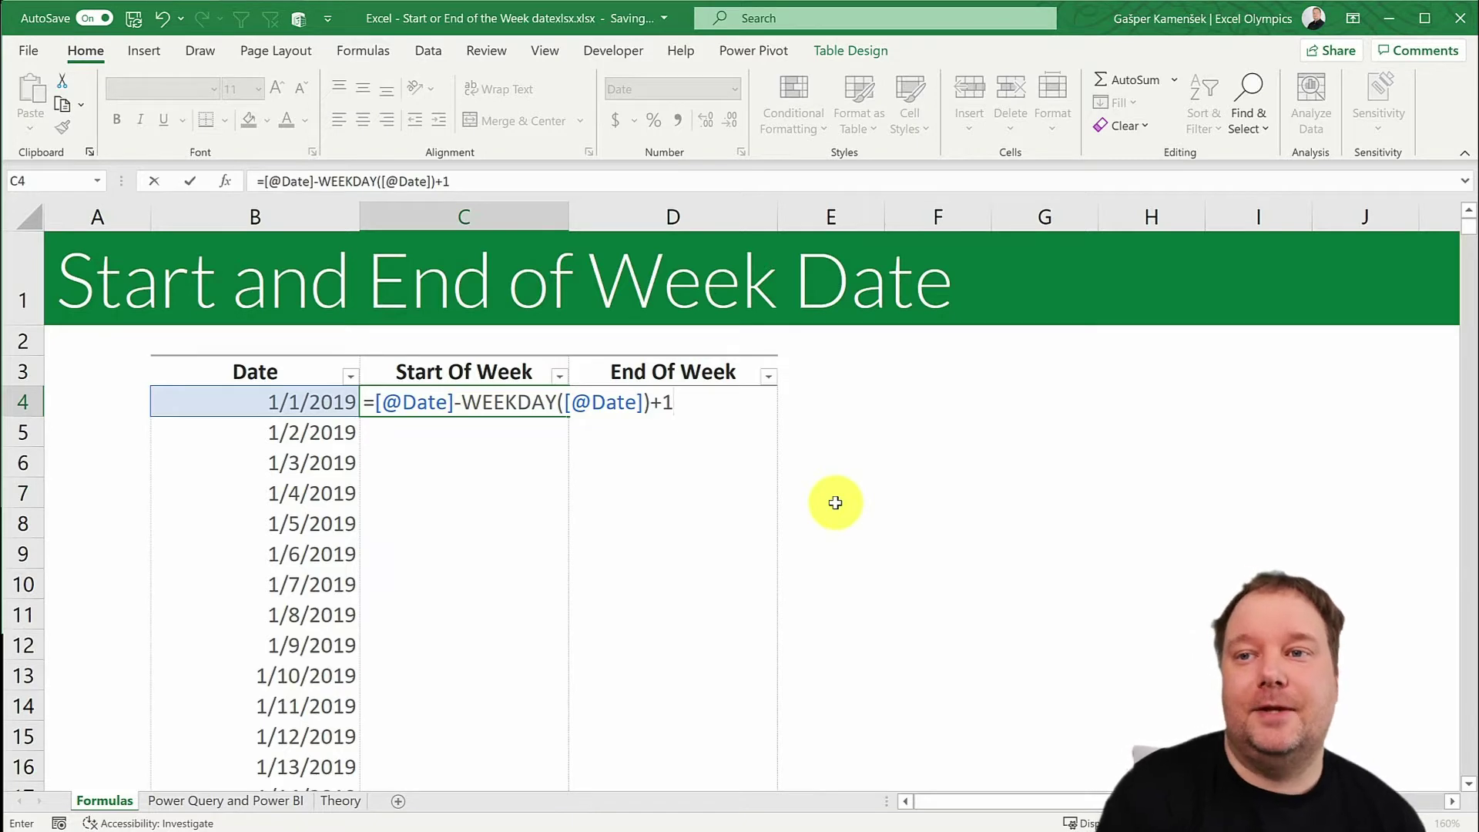
key("Return")
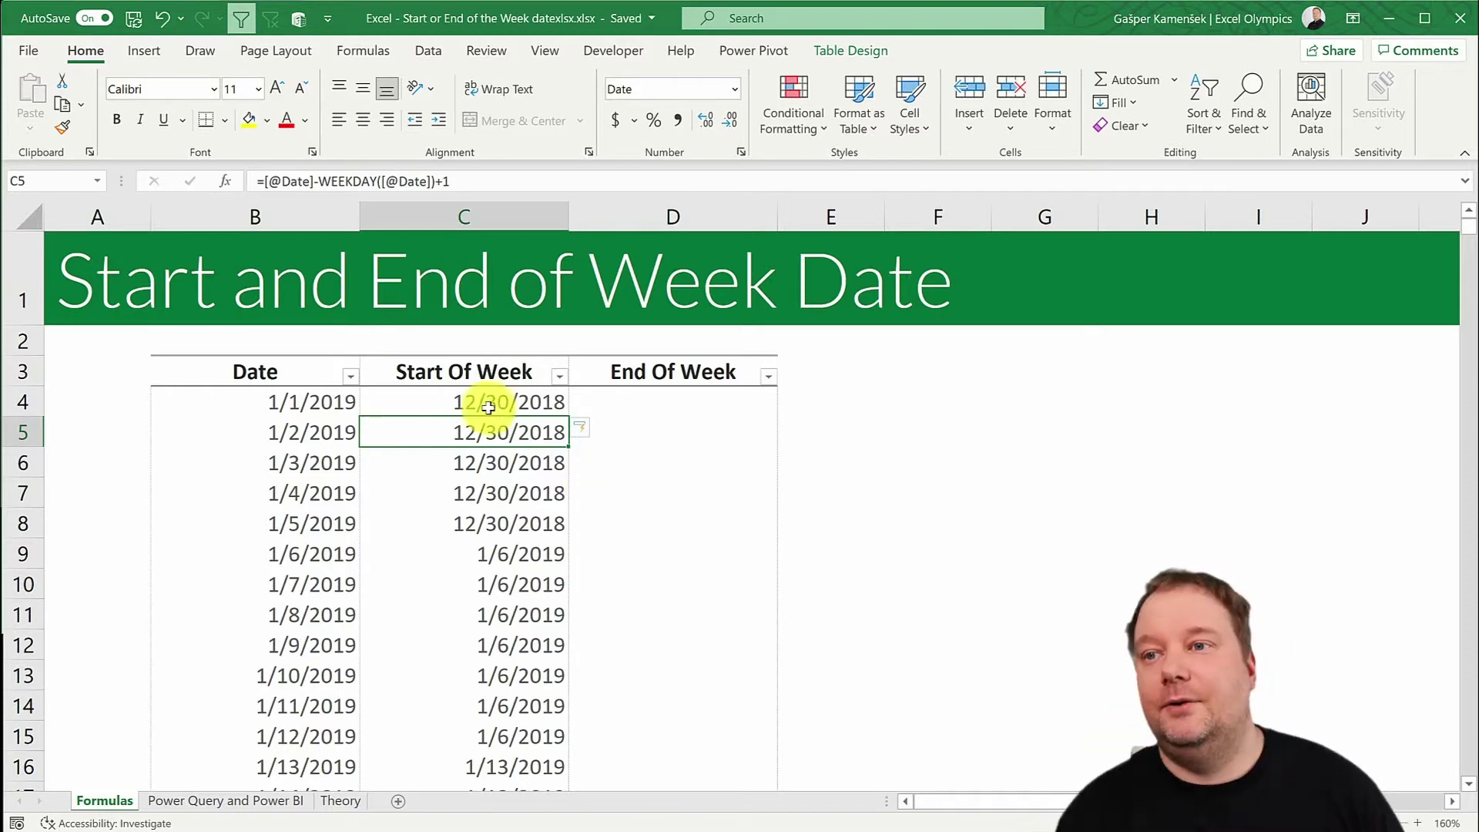
Check the first week's dates and the week starts for 1/6 and 1/7
left_click(327, 401)
left_click_drag(327, 426, 330, 519)
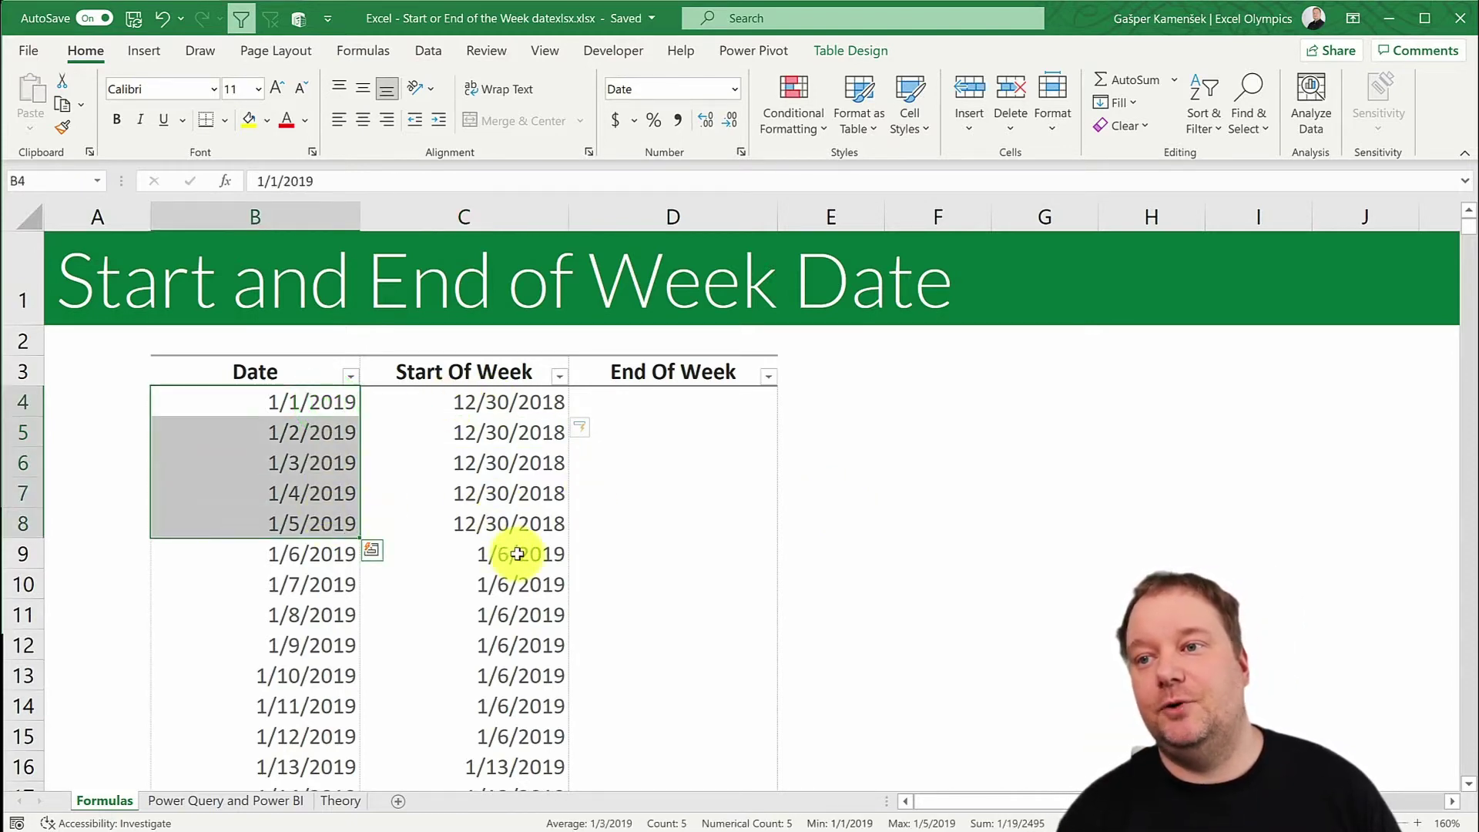
left_click_drag(517, 553, 518, 582)
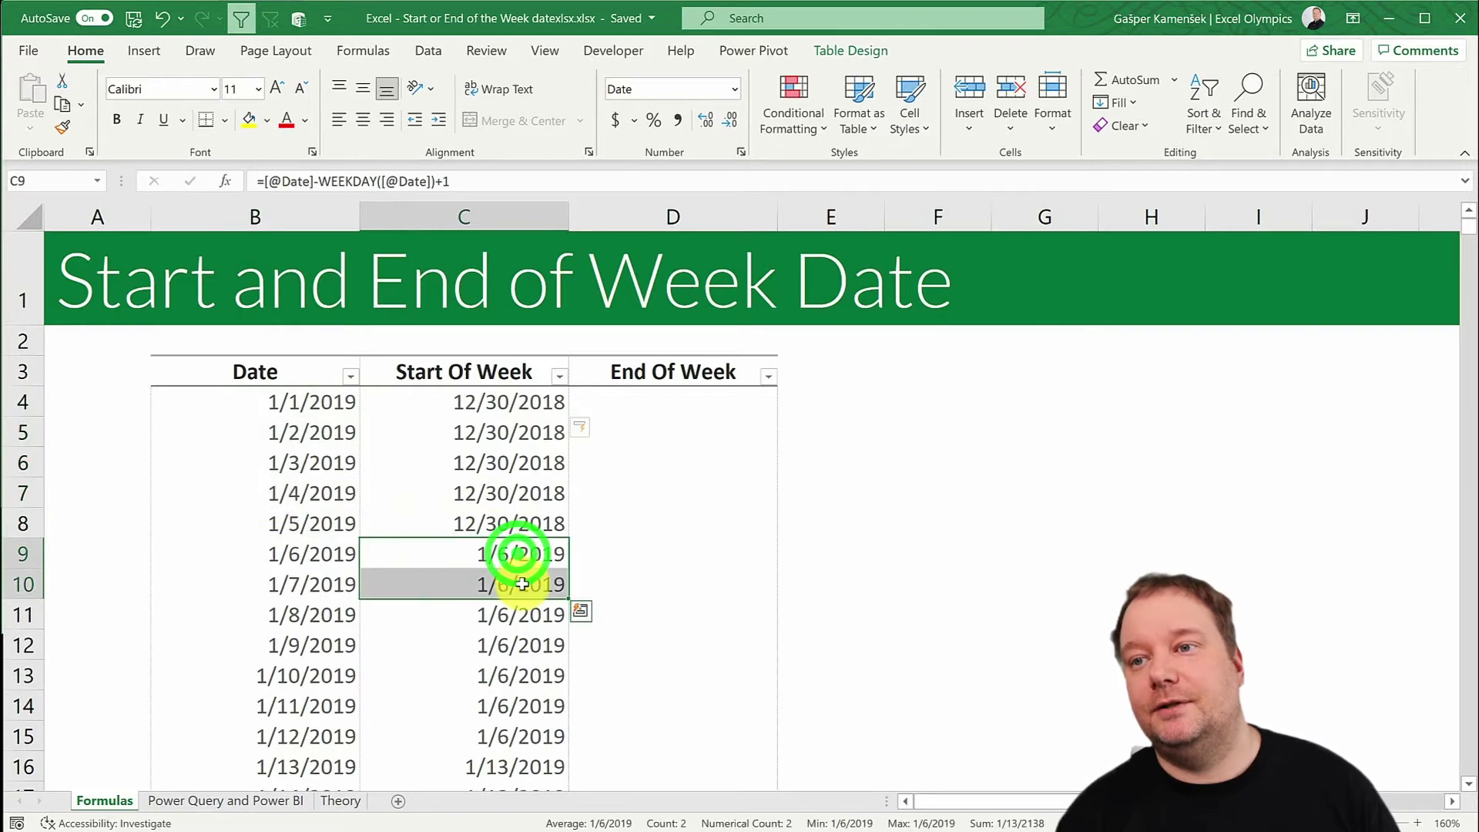
left_click(638, 398)
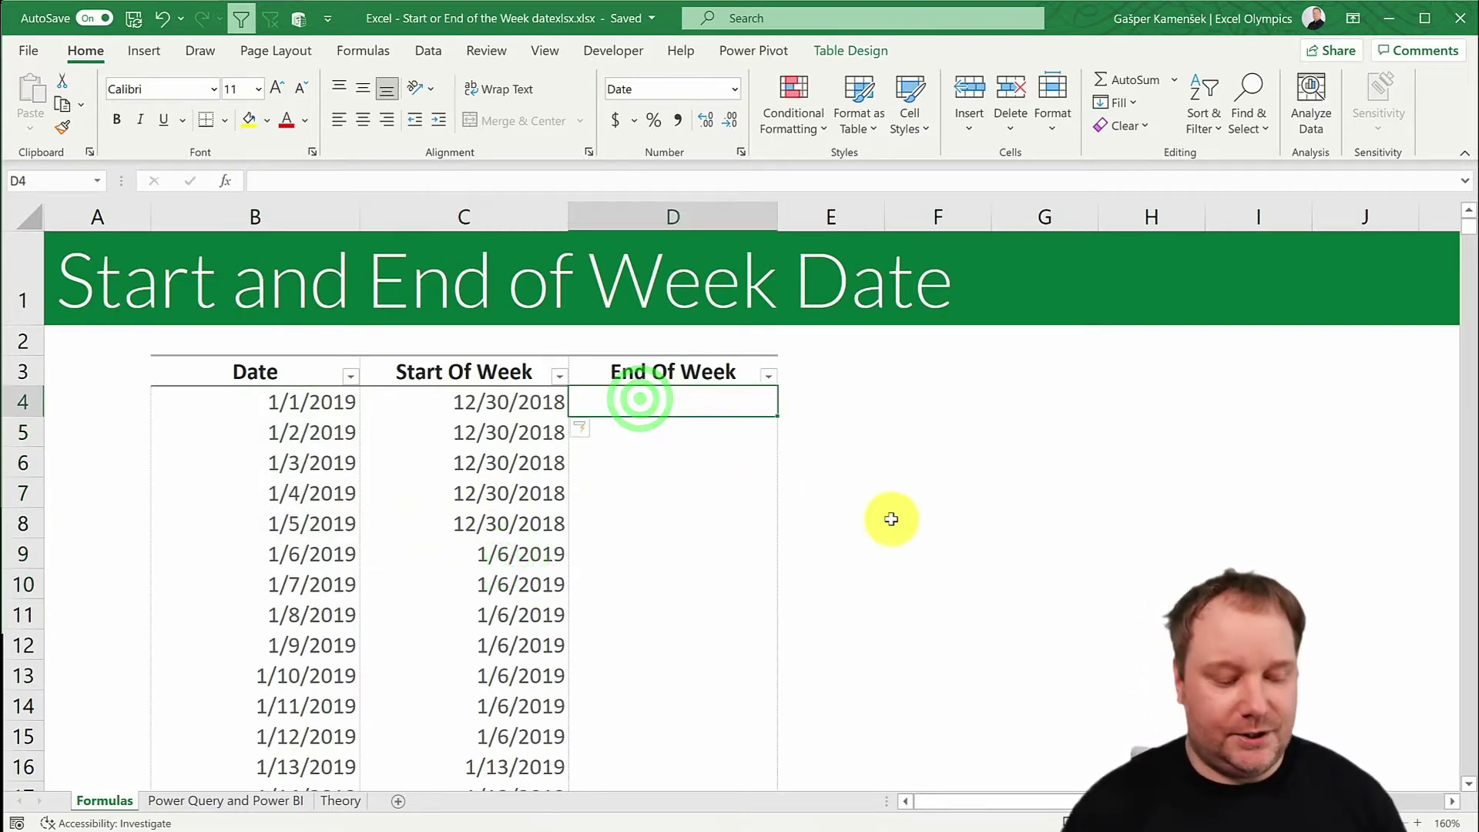
type("=")
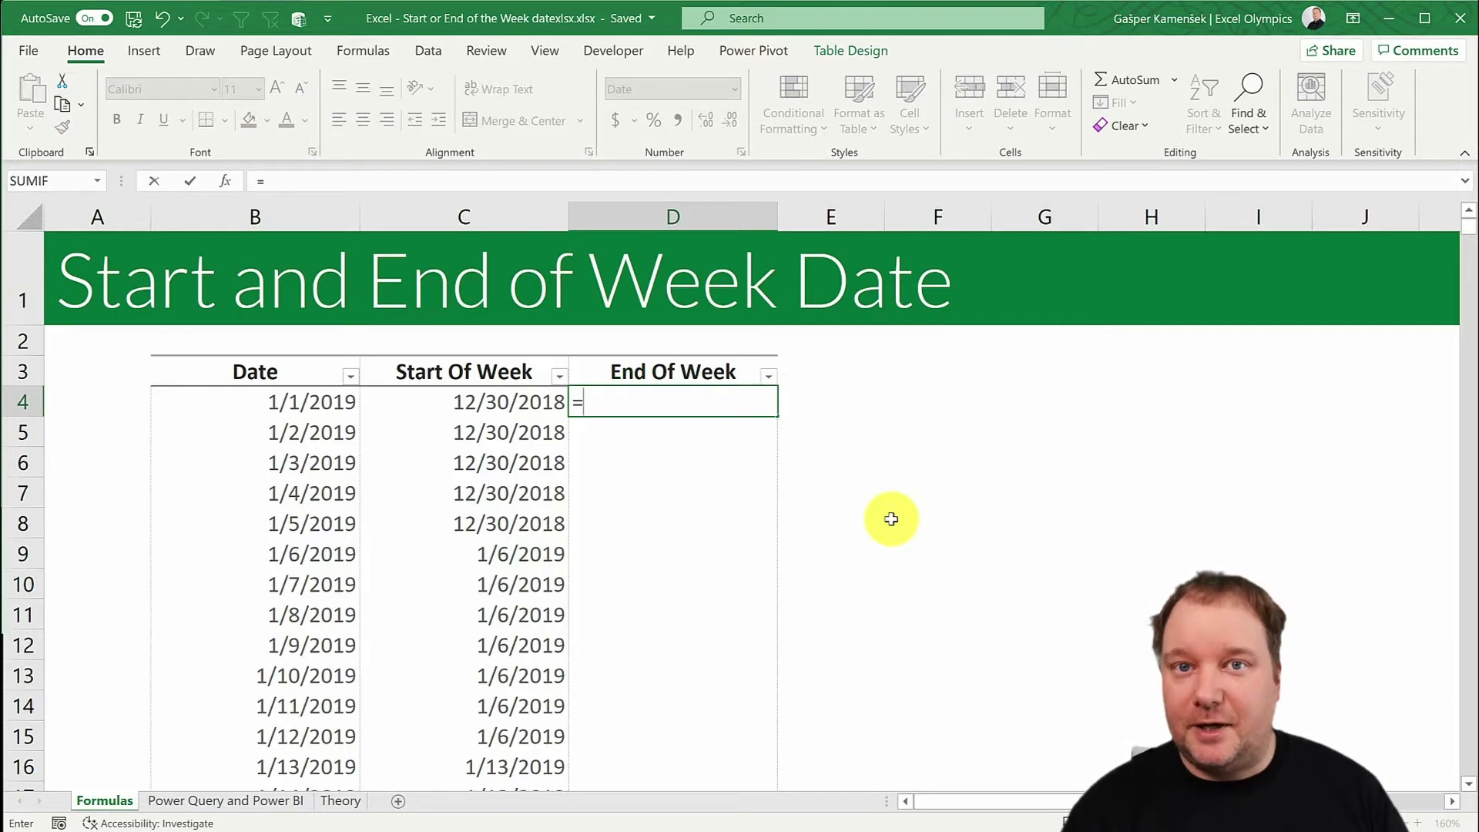
key("Left")
key("Left")
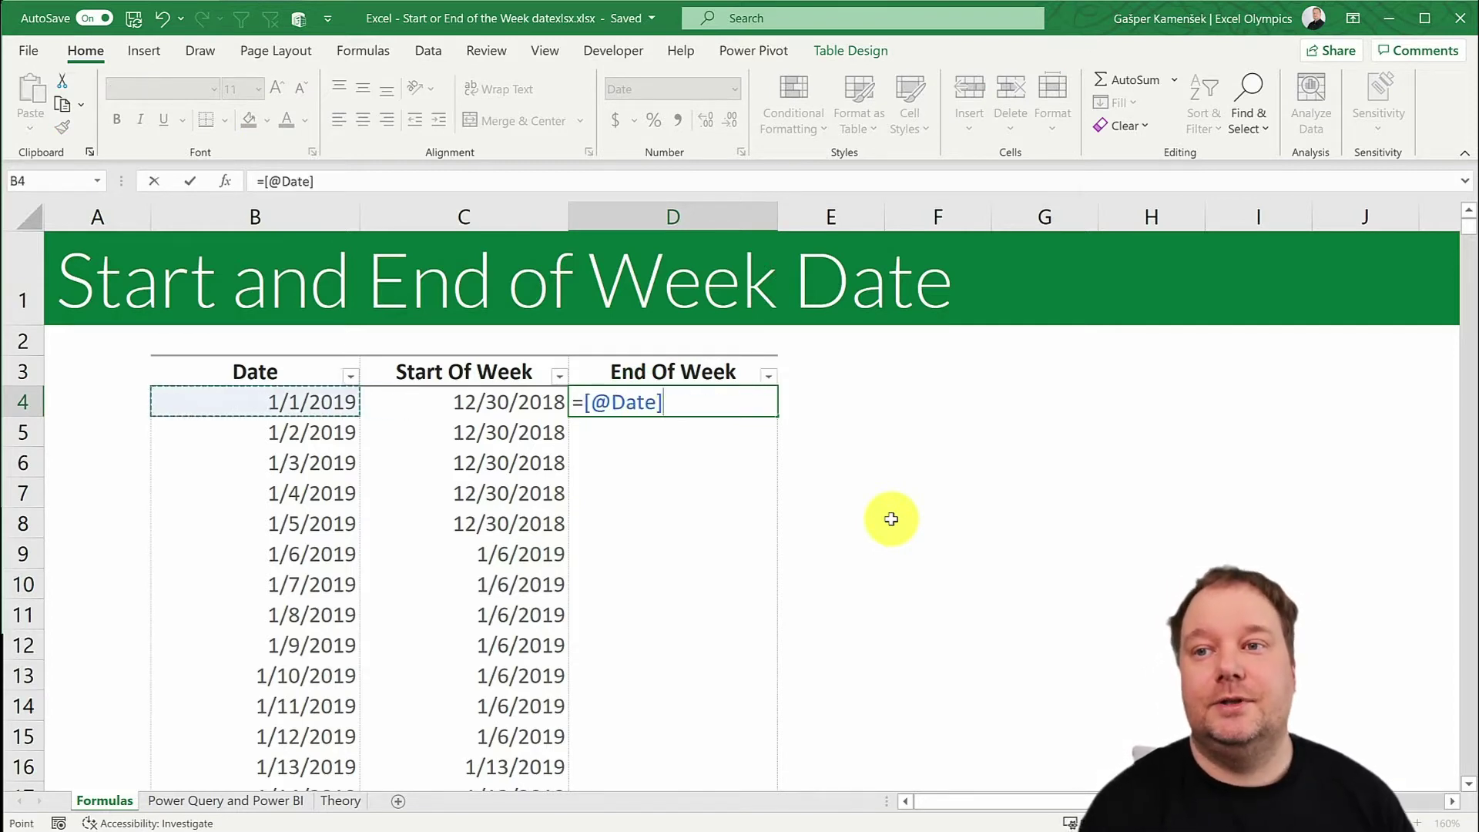
type("-Week")
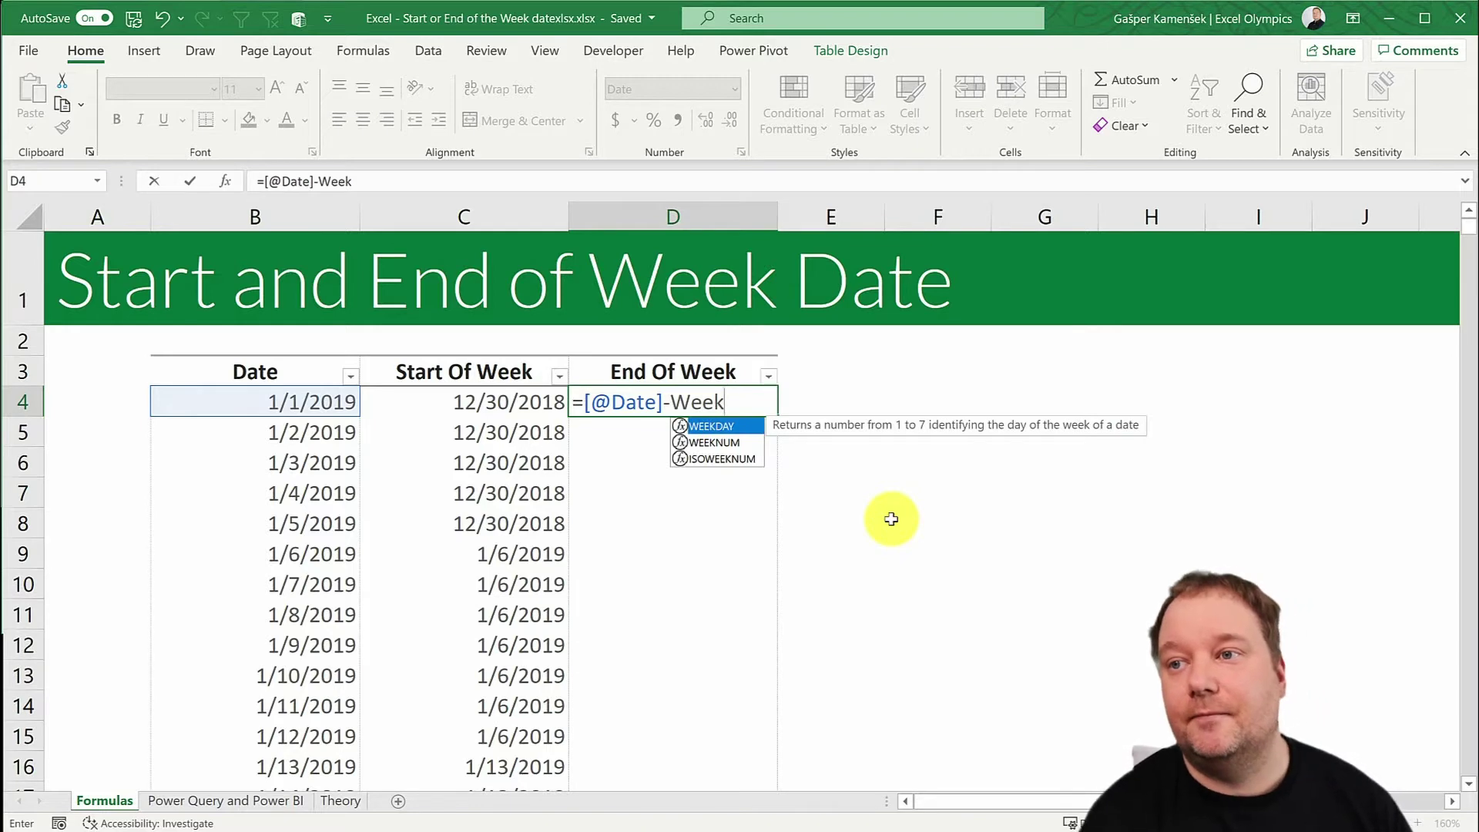
key("Tab")
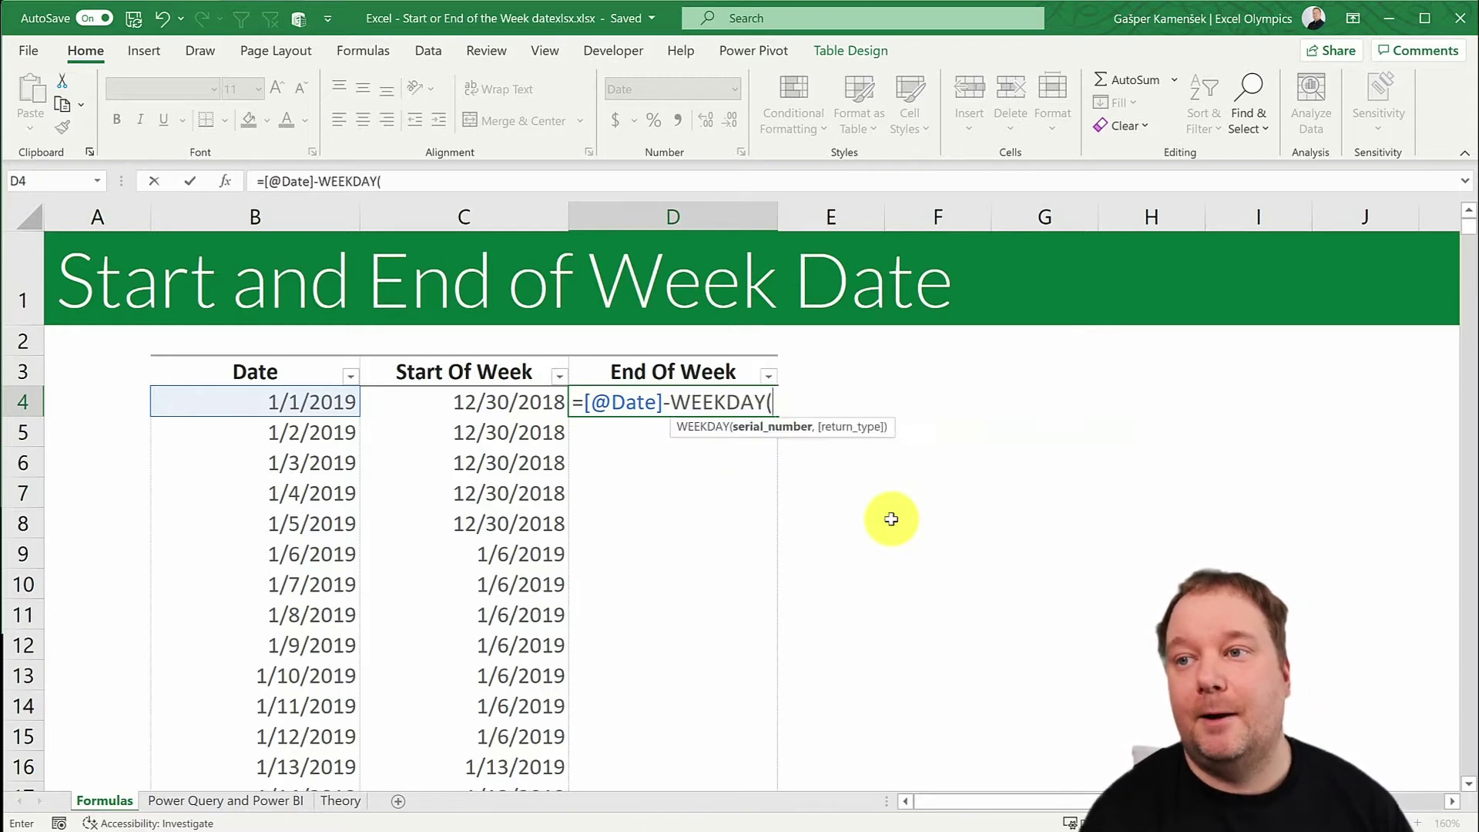
key("Left")
key("Left")
type(")")
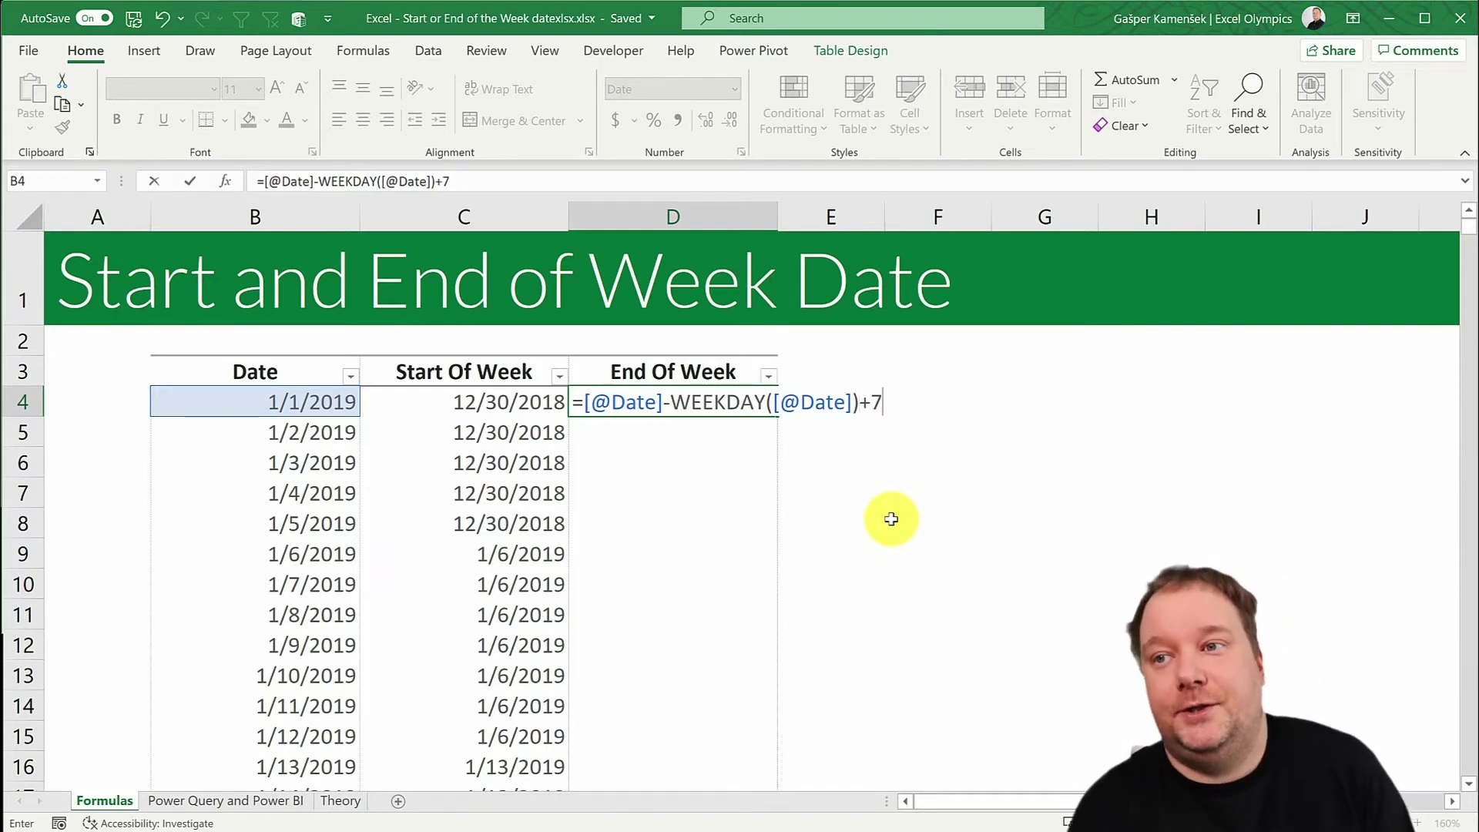
key("Return")
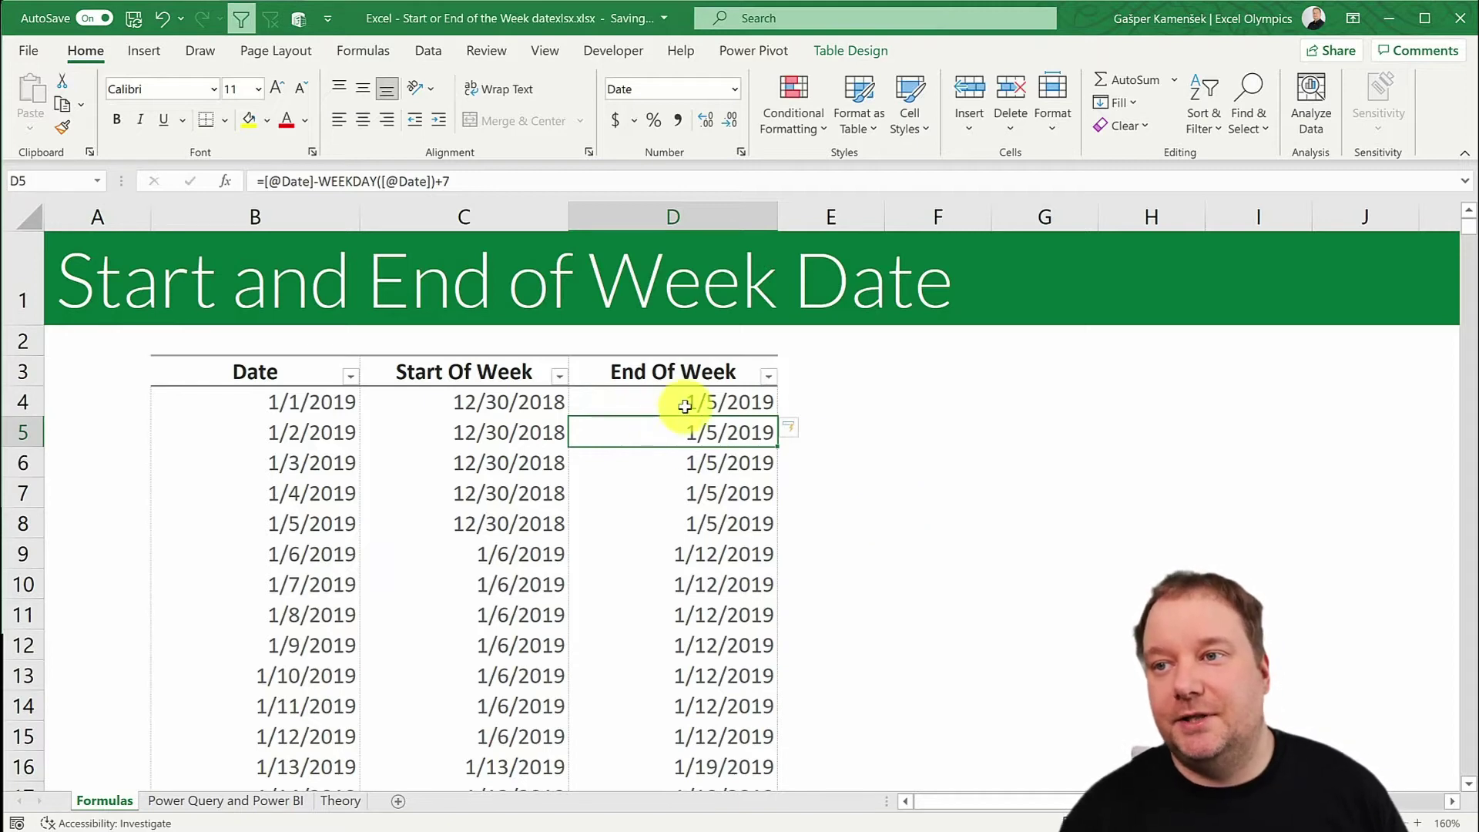
Compare the first week's end dates with the next week's starts and inspect D4's formula
left_click_drag(682, 403, 662, 525)
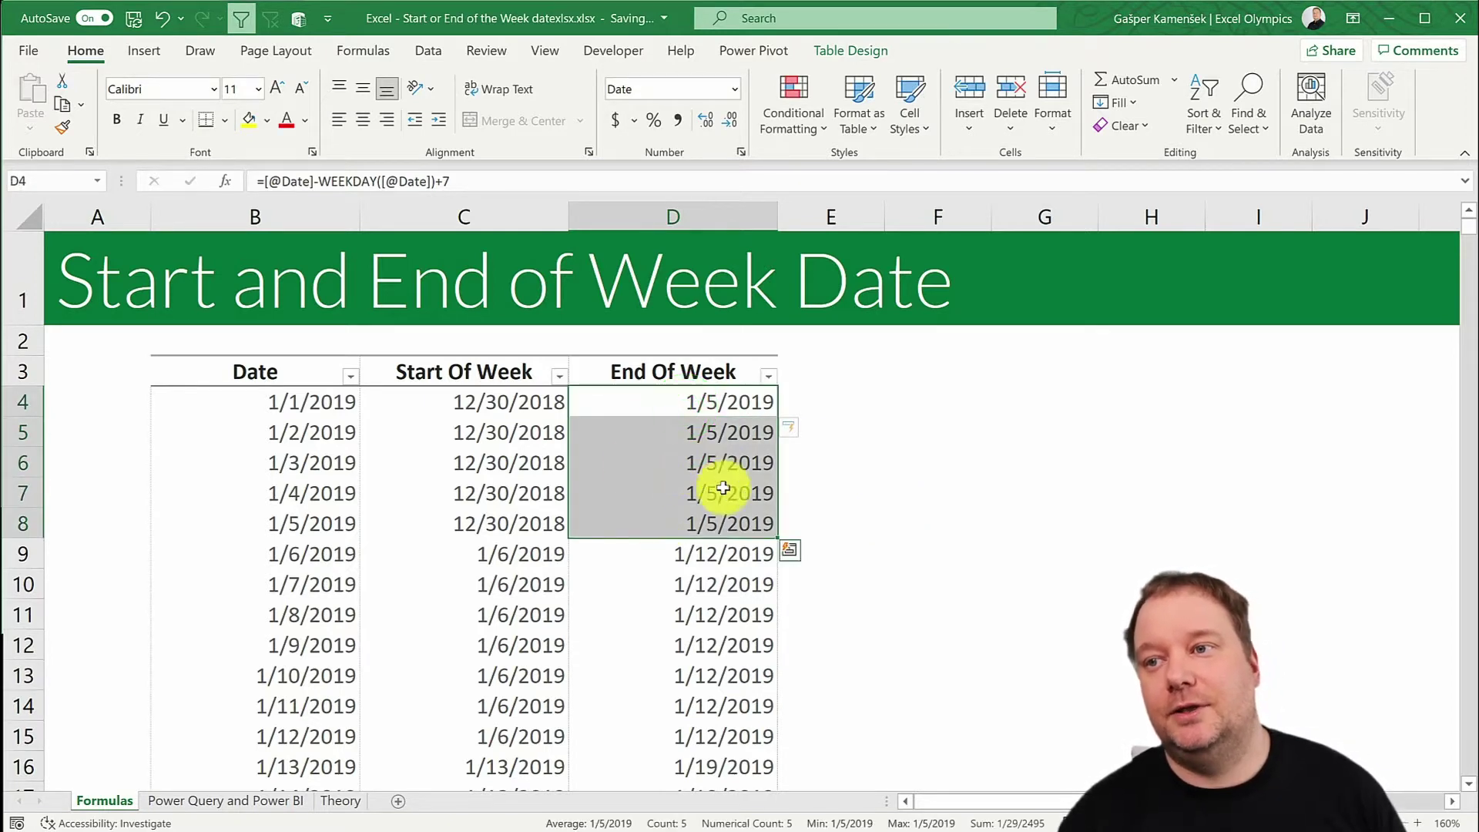
left_click_drag(524, 559, 527, 610)
left_click_drag(683, 400, 717, 521)
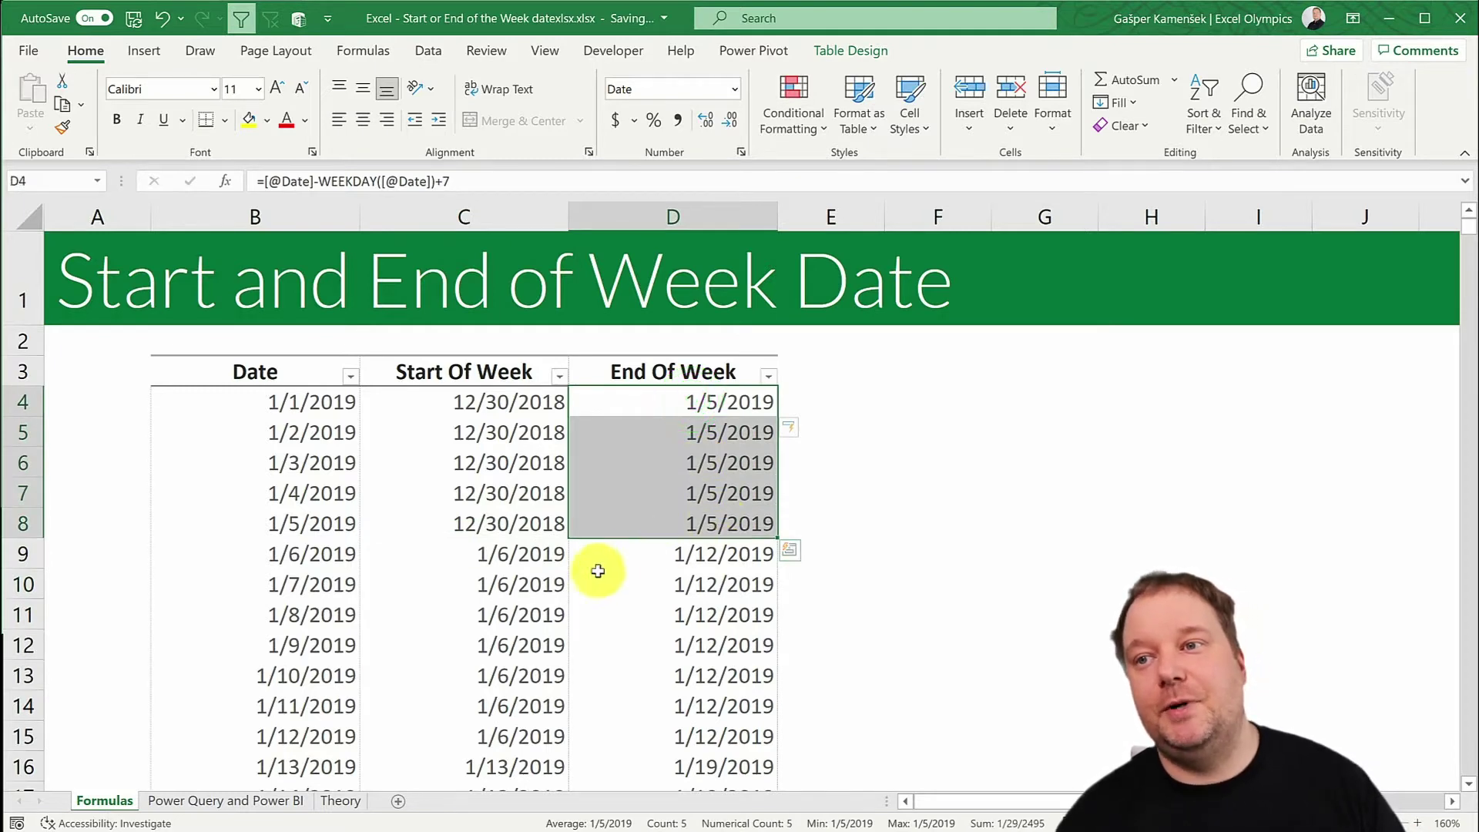
left_click_drag(541, 555, 532, 579)
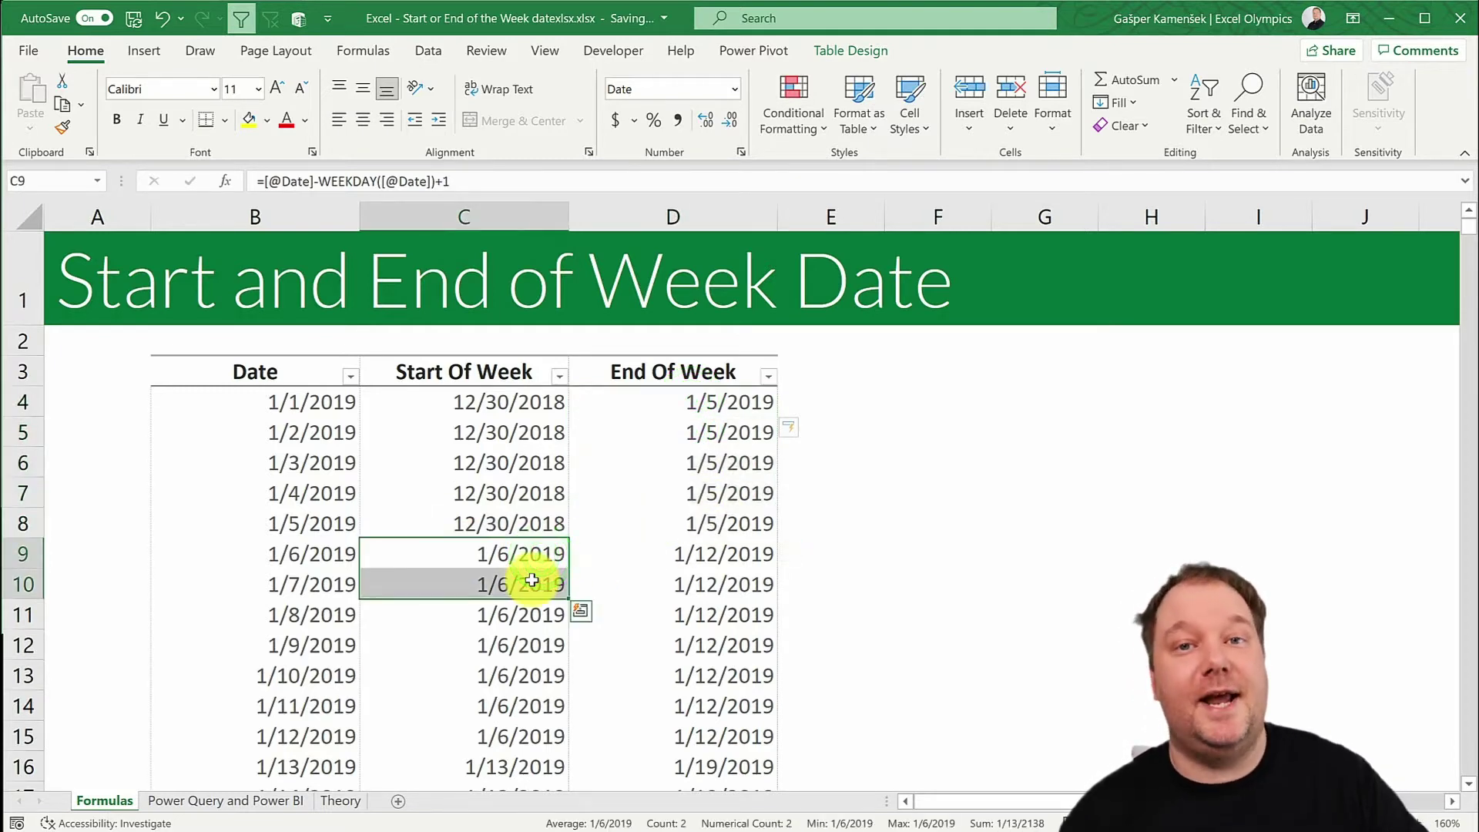
left_click(646, 407)
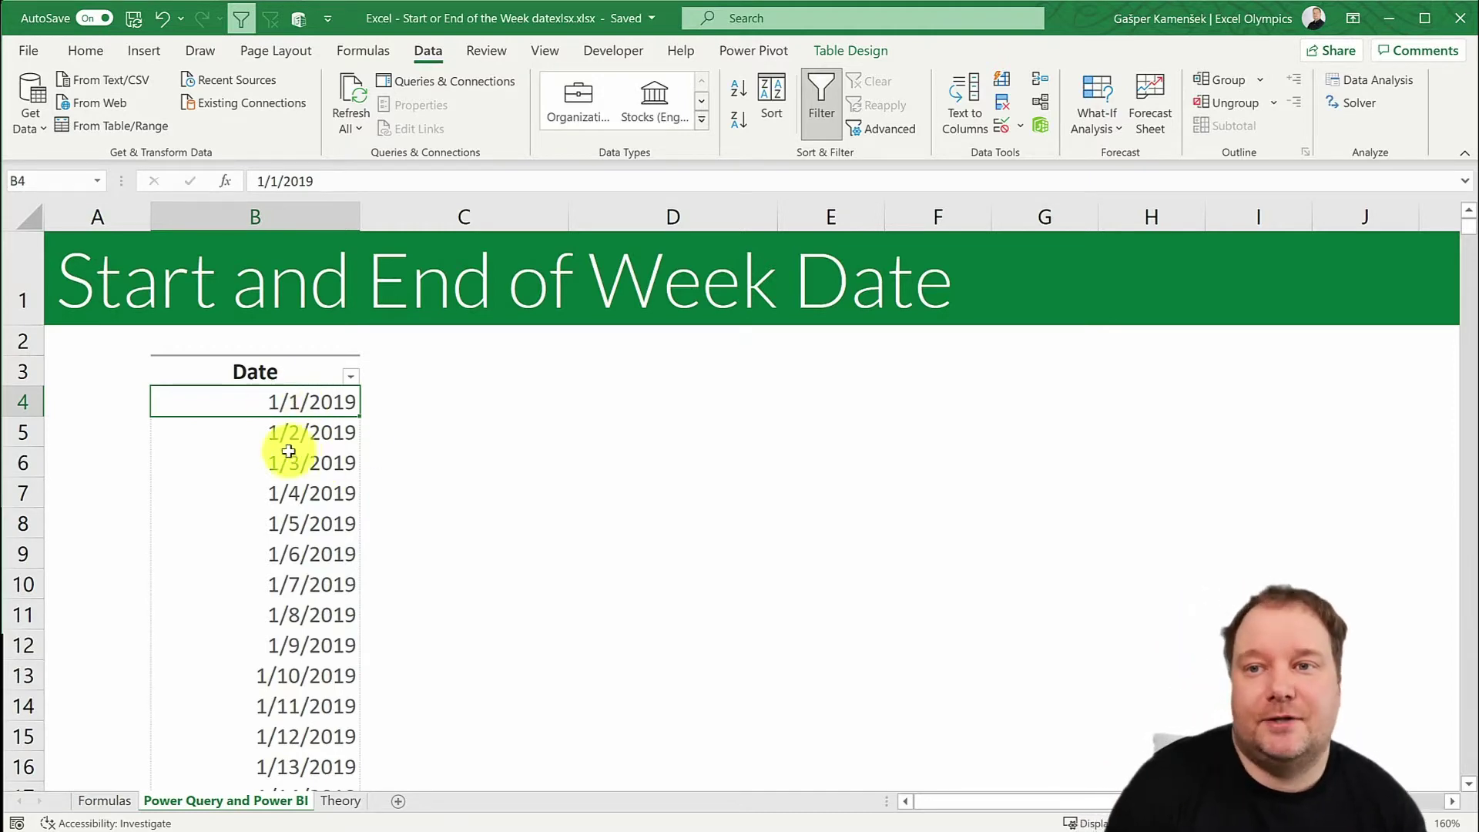
Load the Date table into Power Query and change its Date column from Date/Time to Date
left_click(131, 123)
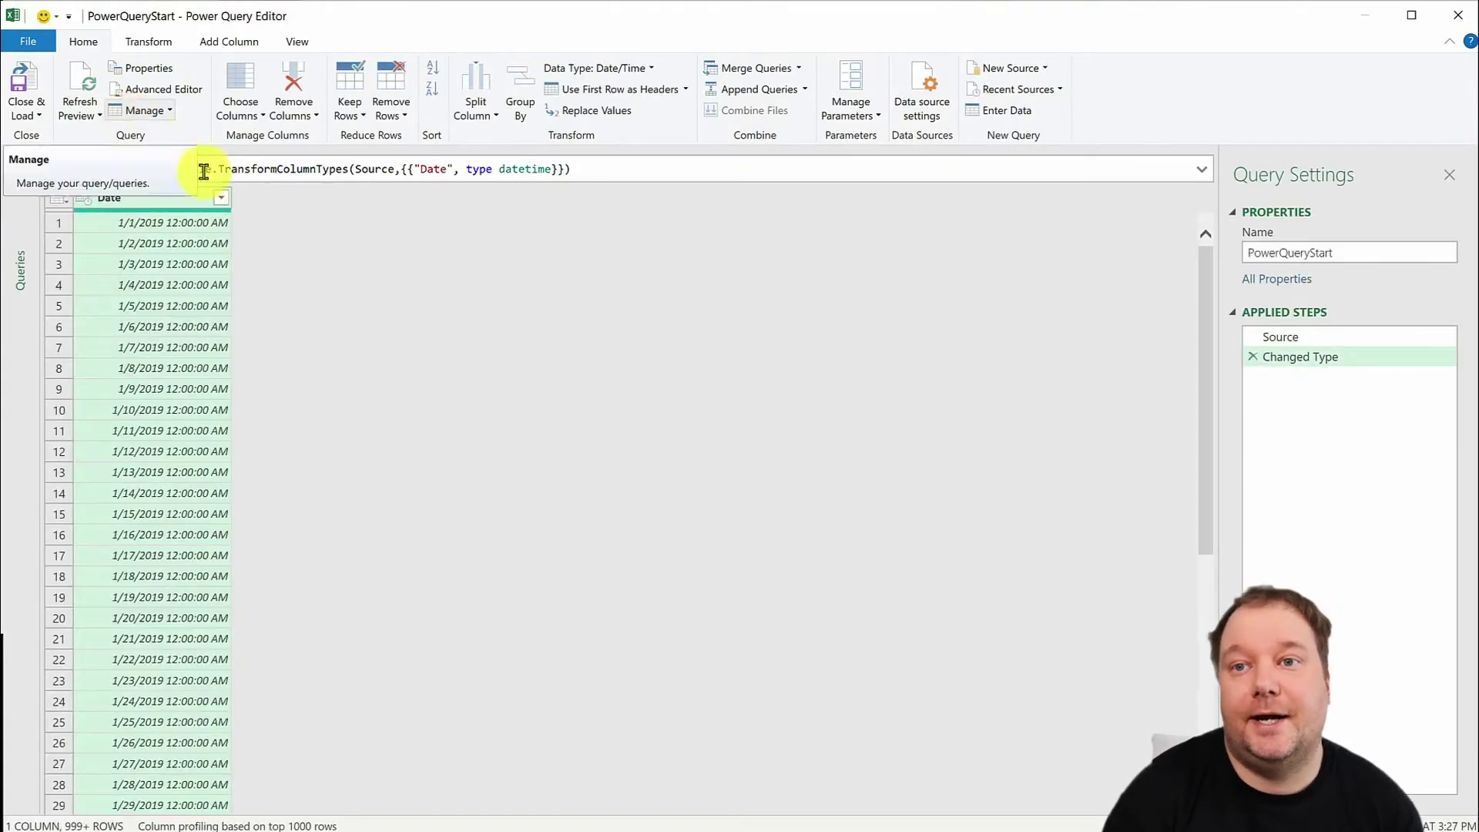
left_click(162, 197)
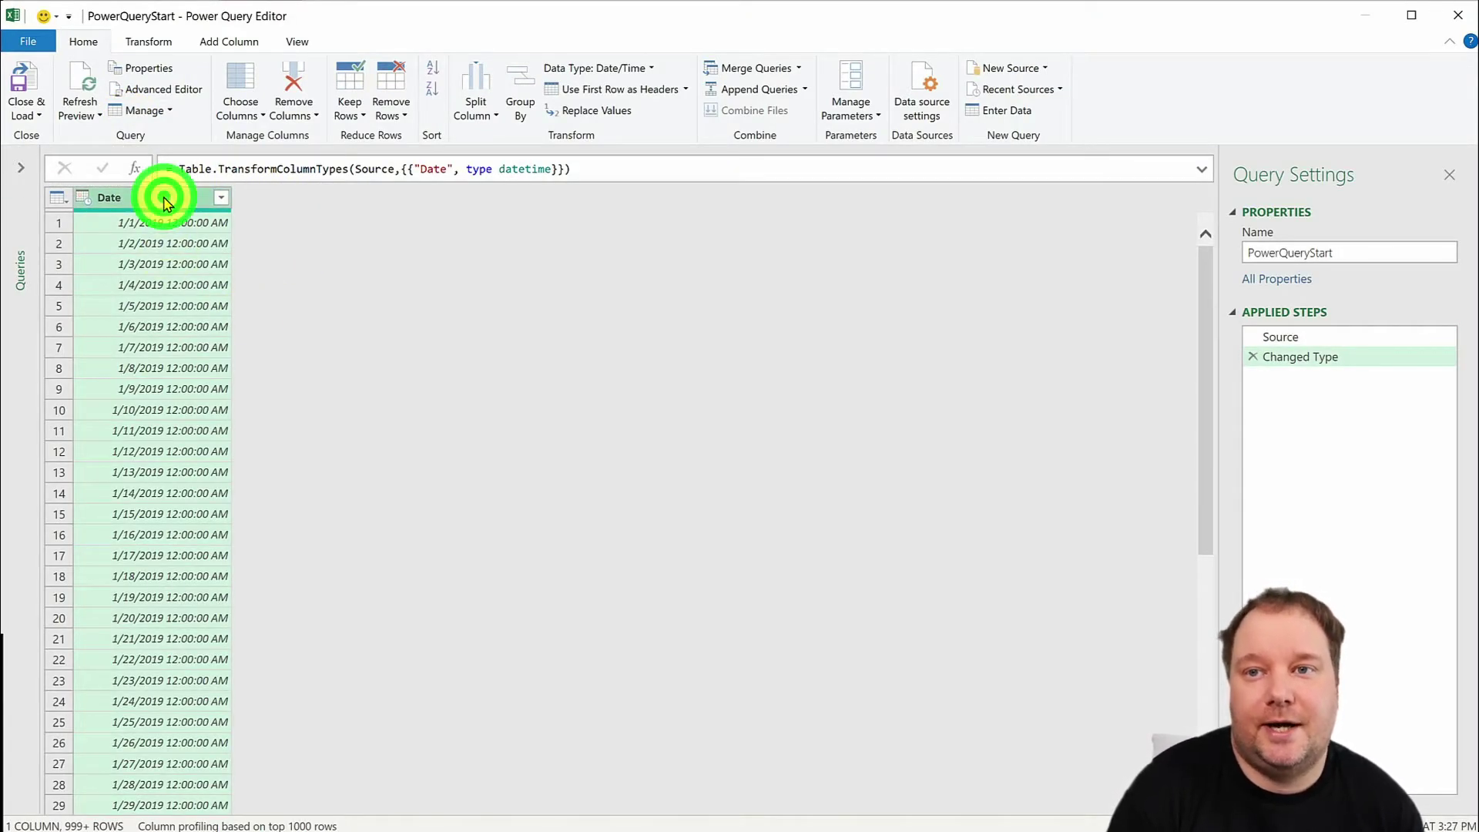
left_click(81, 198)
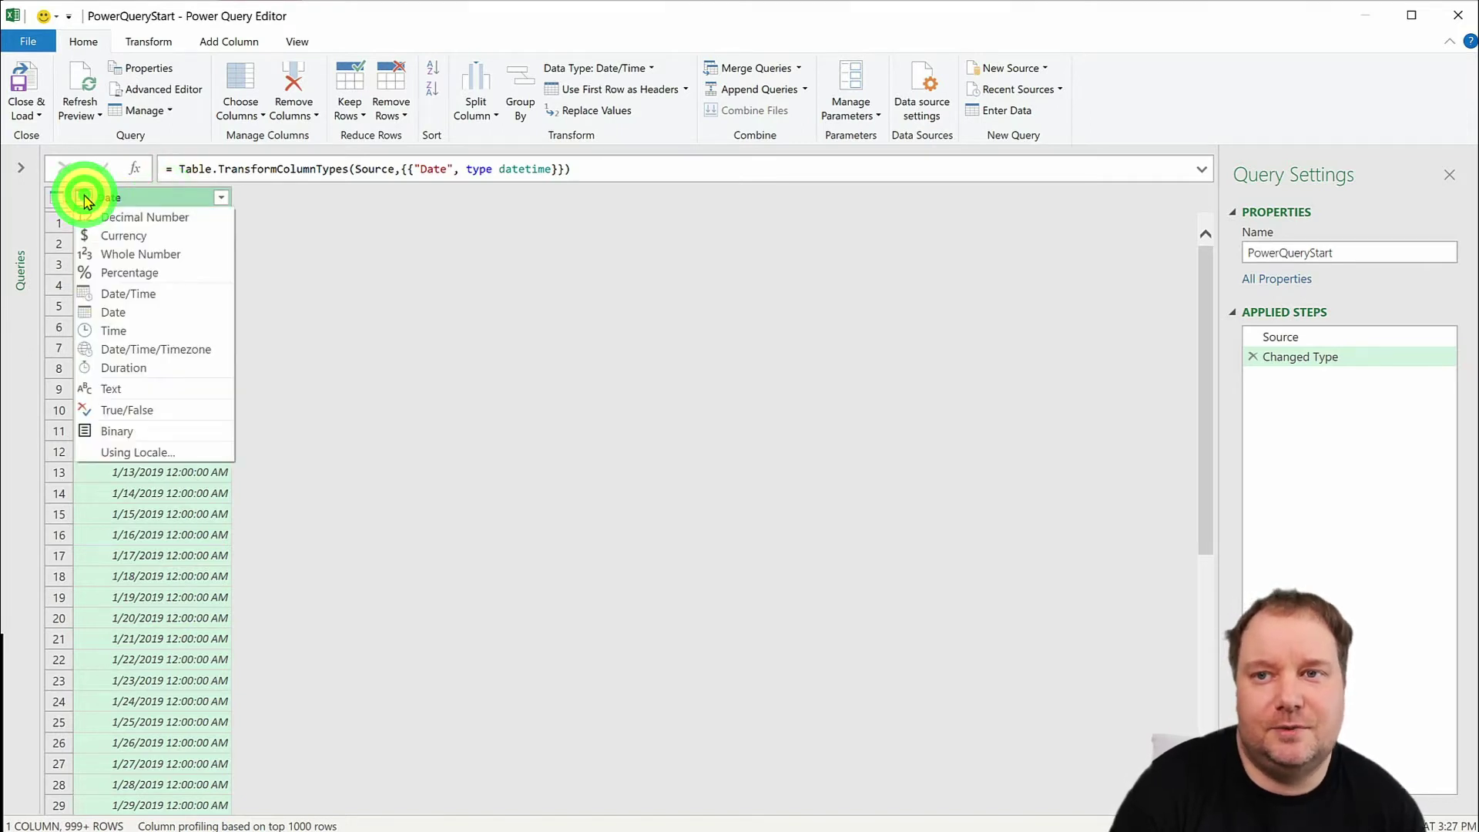
left_click(125, 310)
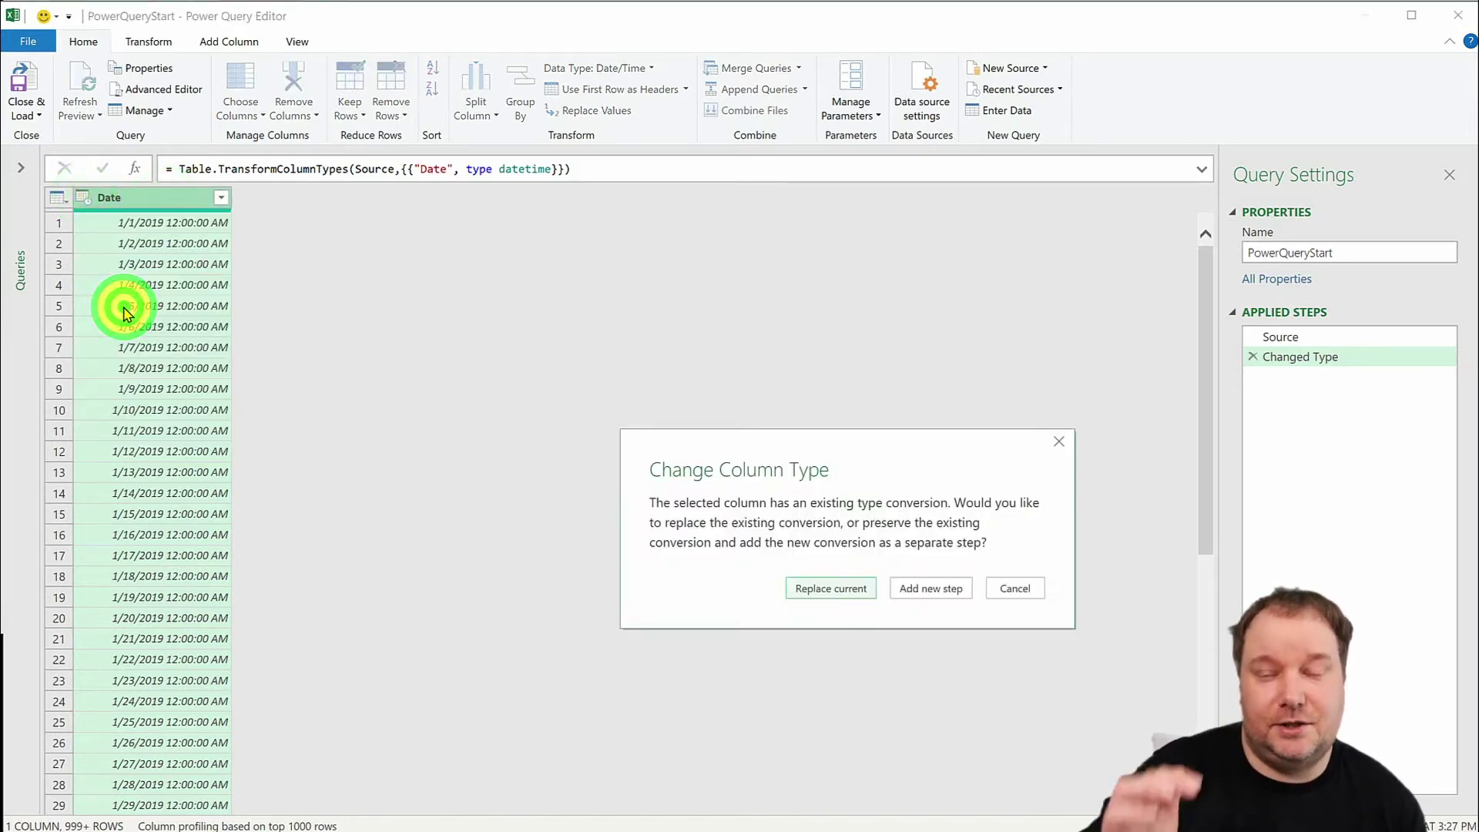
left_click(859, 587)
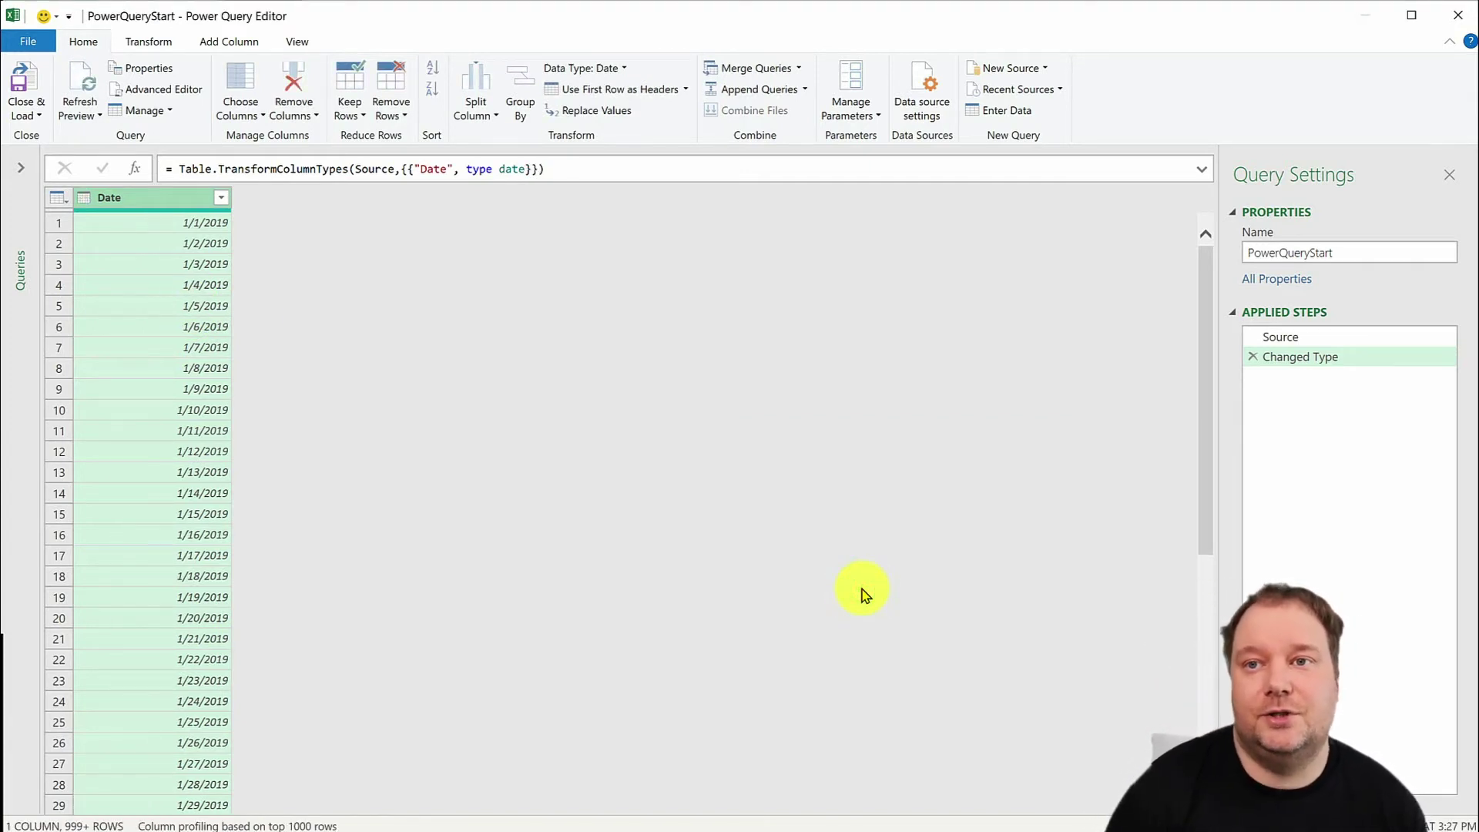
left_click(182, 204)
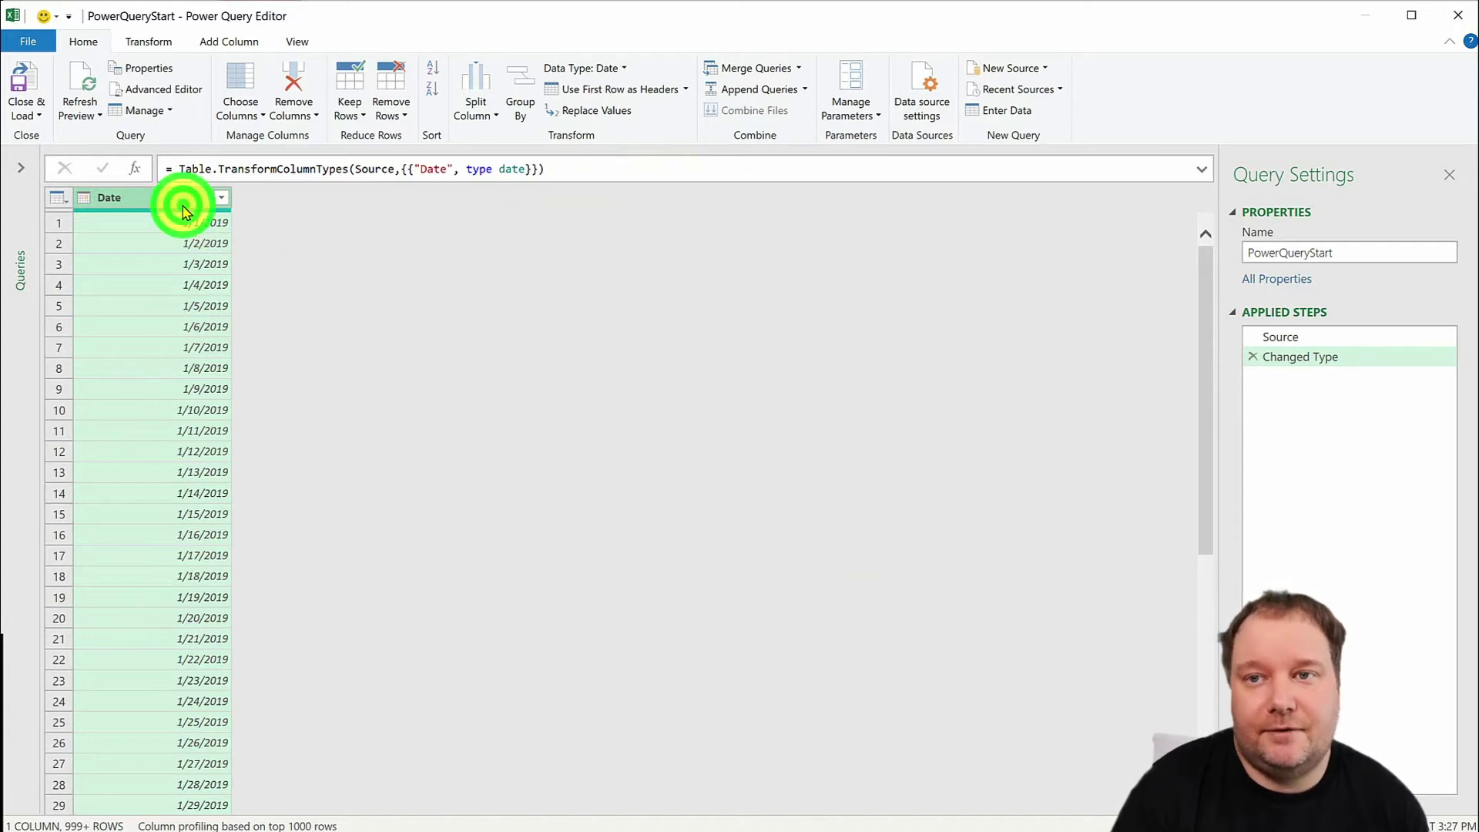
Add a Start of Week column from the Date column
left_click(229, 41)
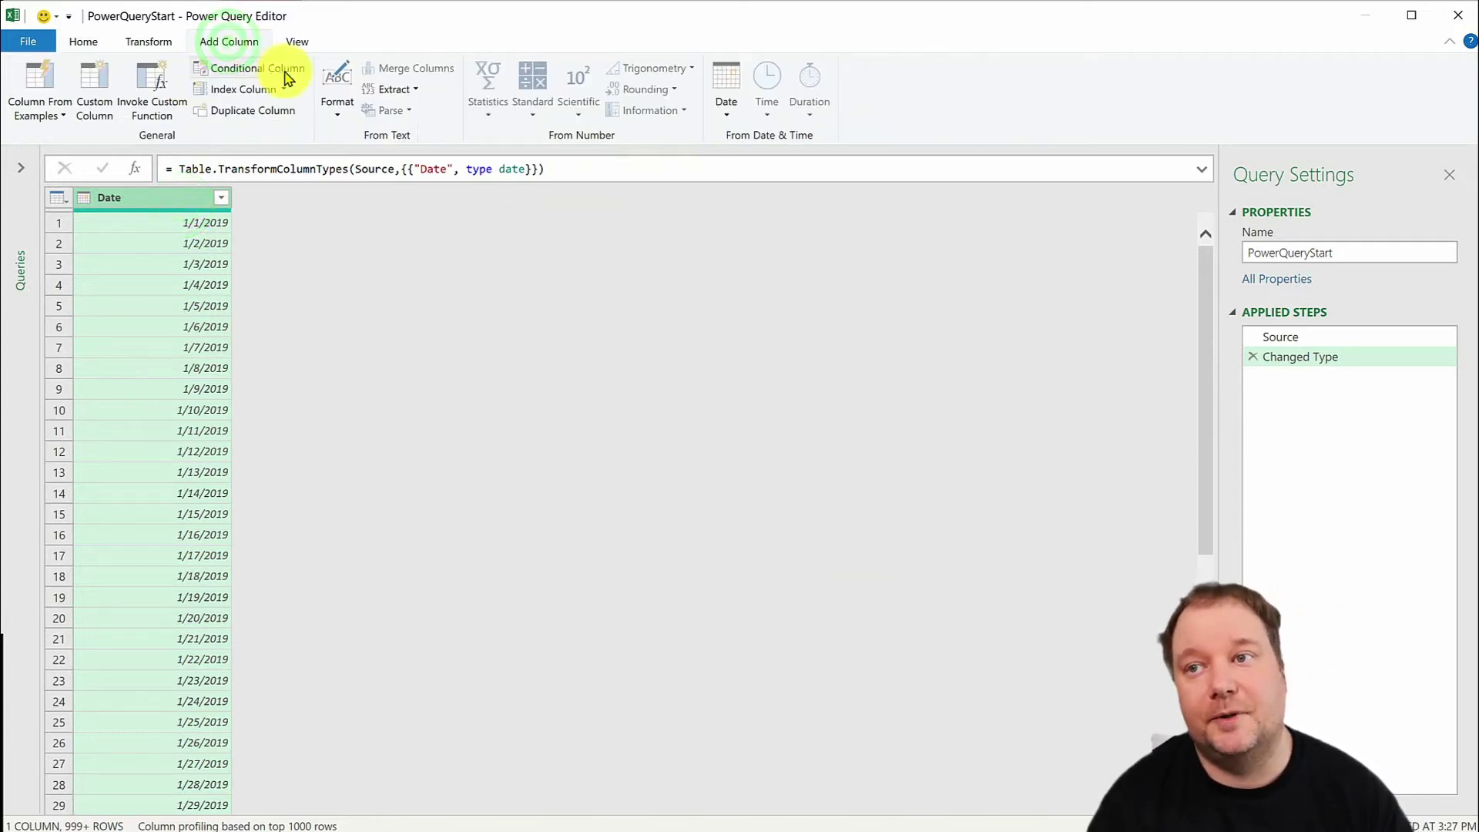
left_click(728, 112)
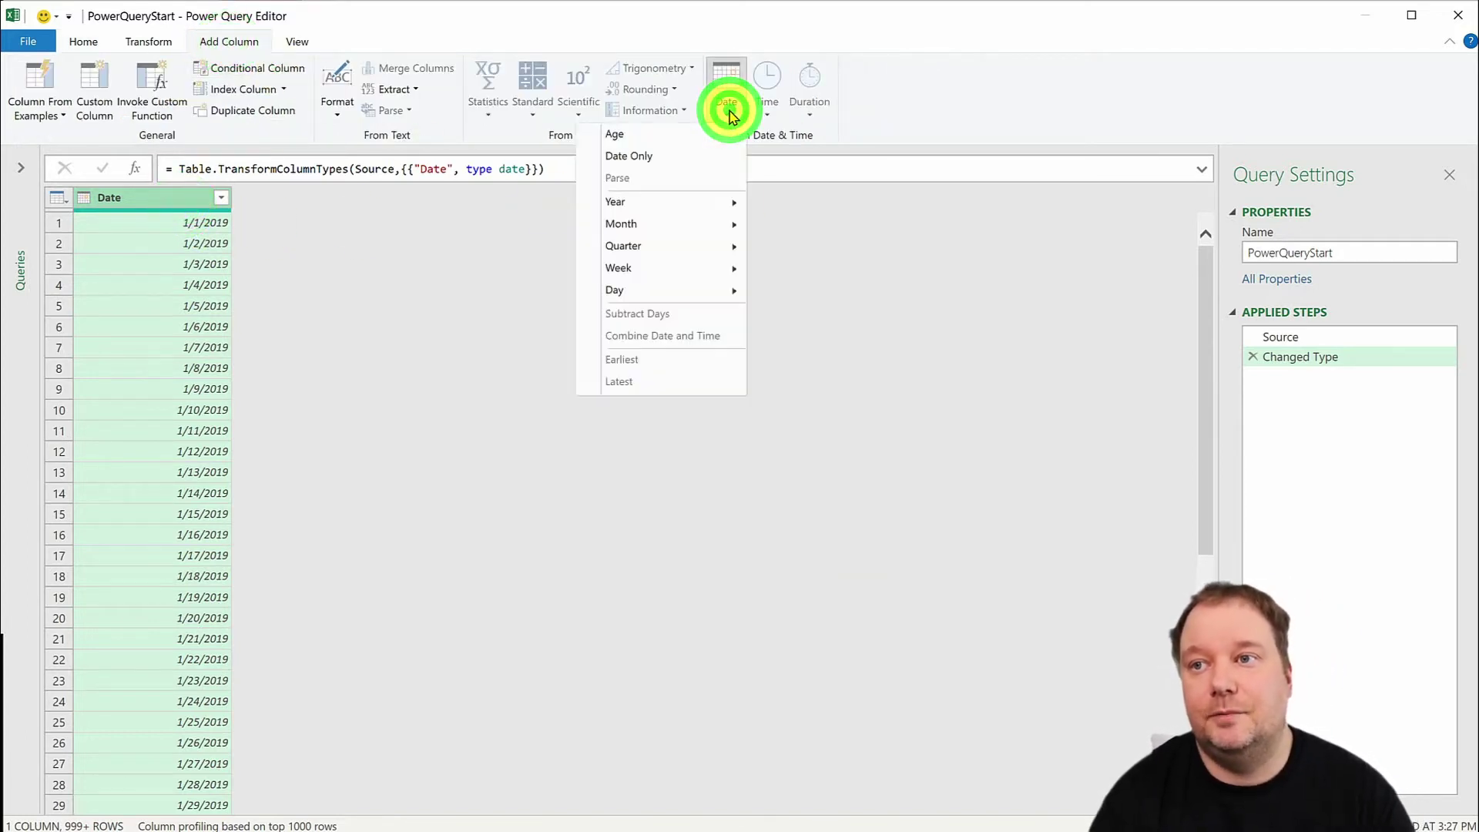
mouse_move(660, 271)
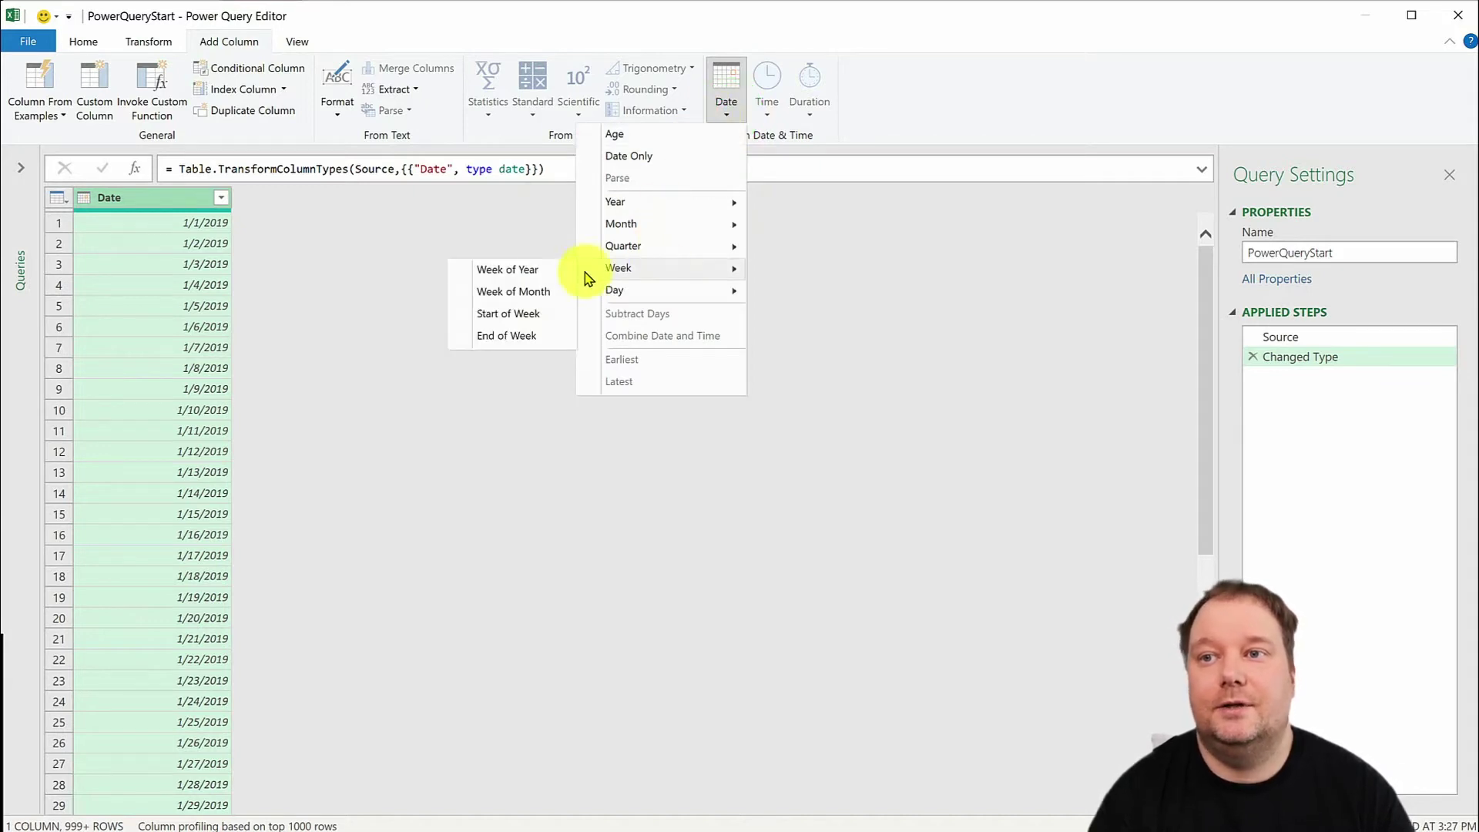
left_click(525, 313)
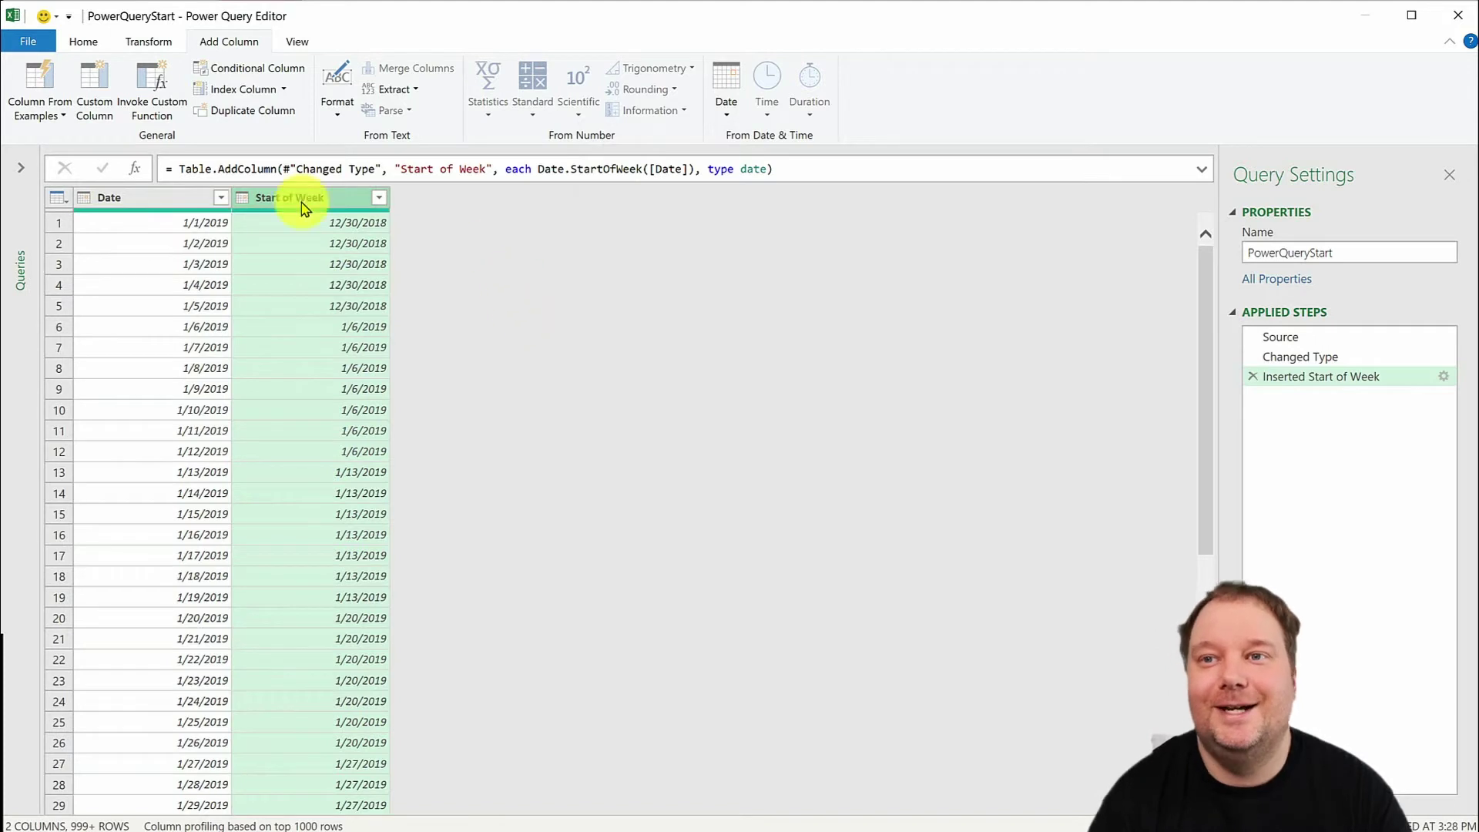
Add an End of Week column from the Date column
left_click(158, 198)
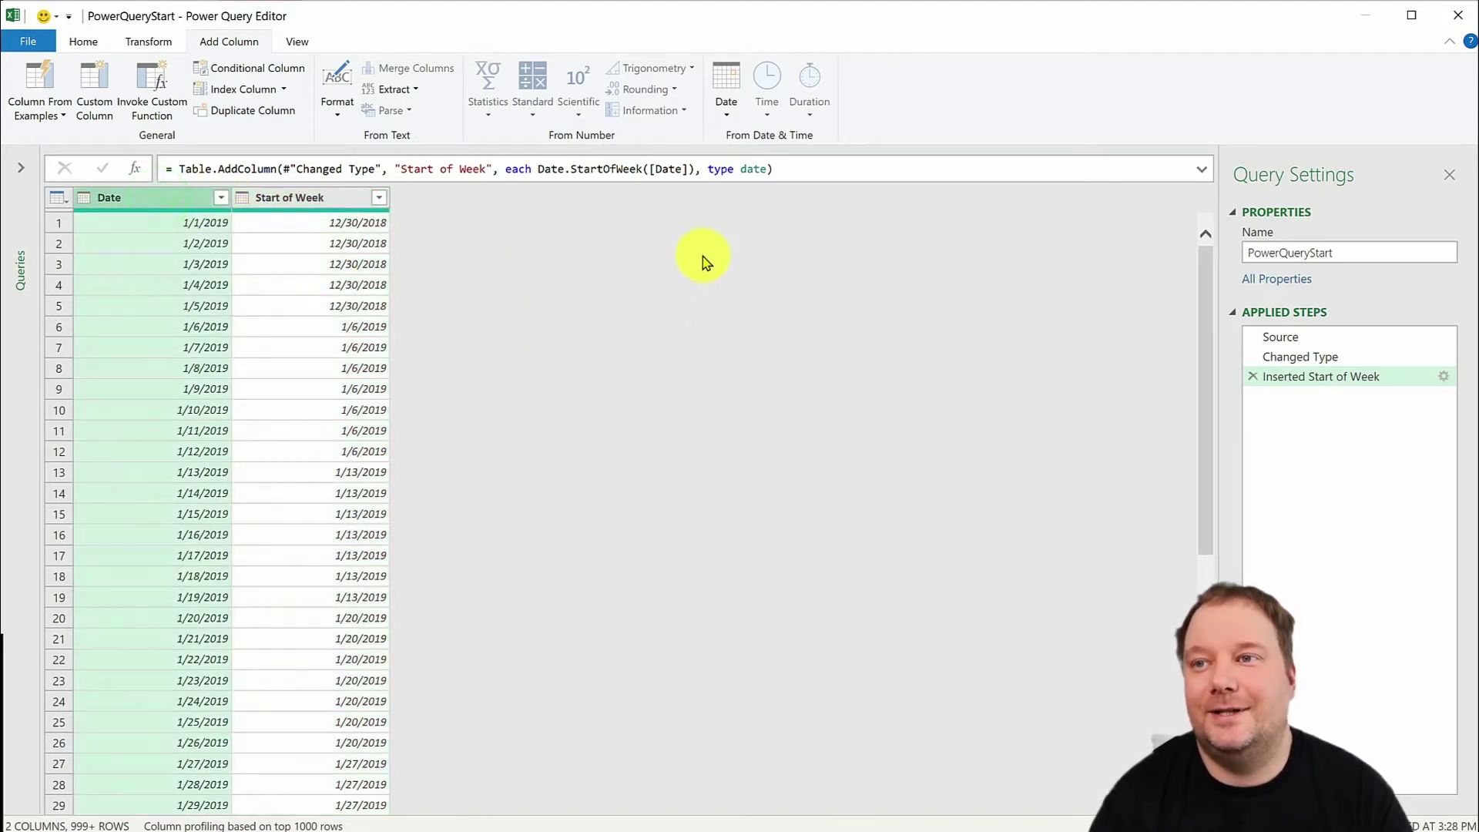
left_click(736, 108)
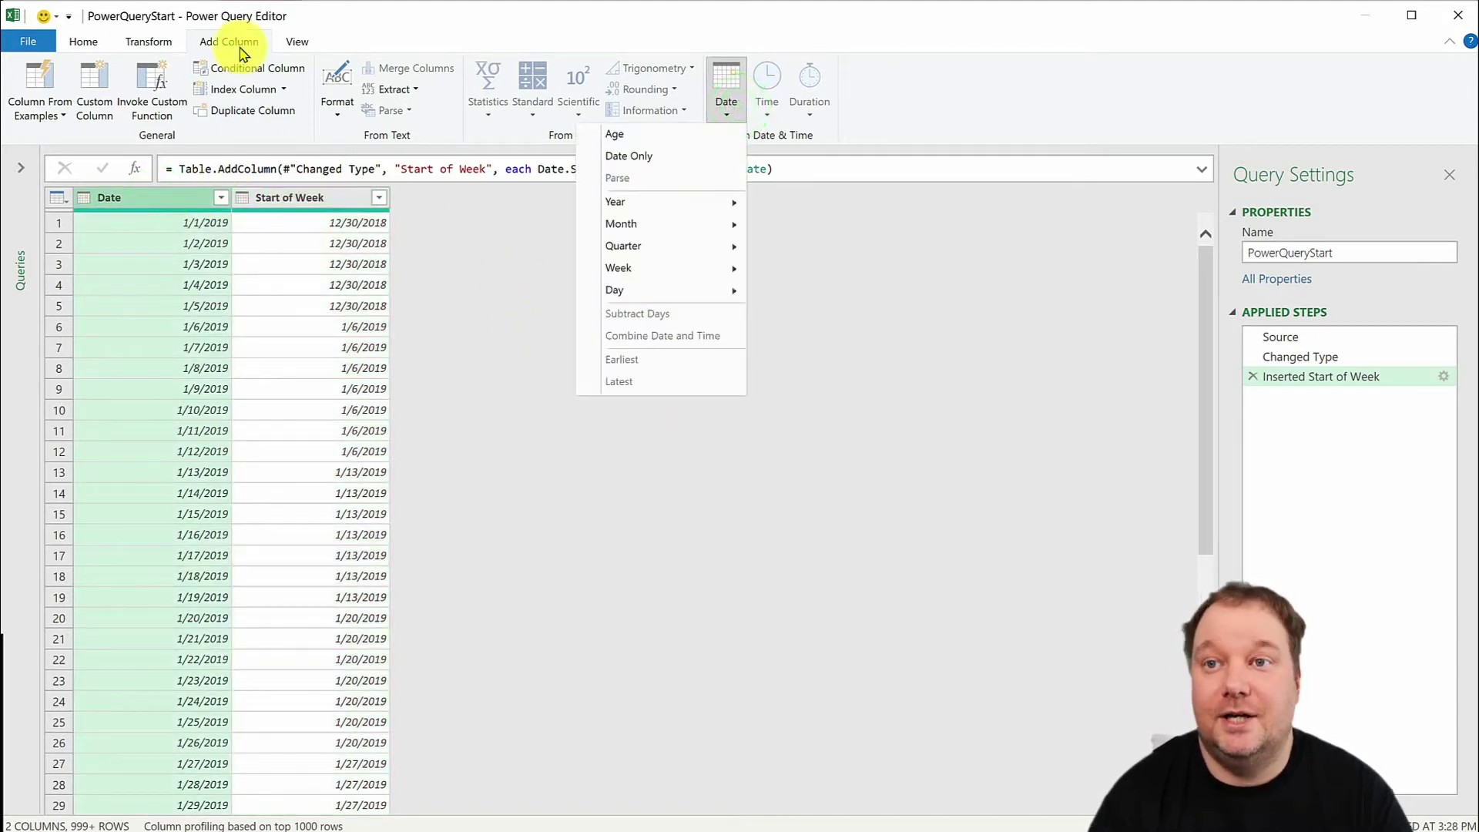
mouse_move(678, 273)
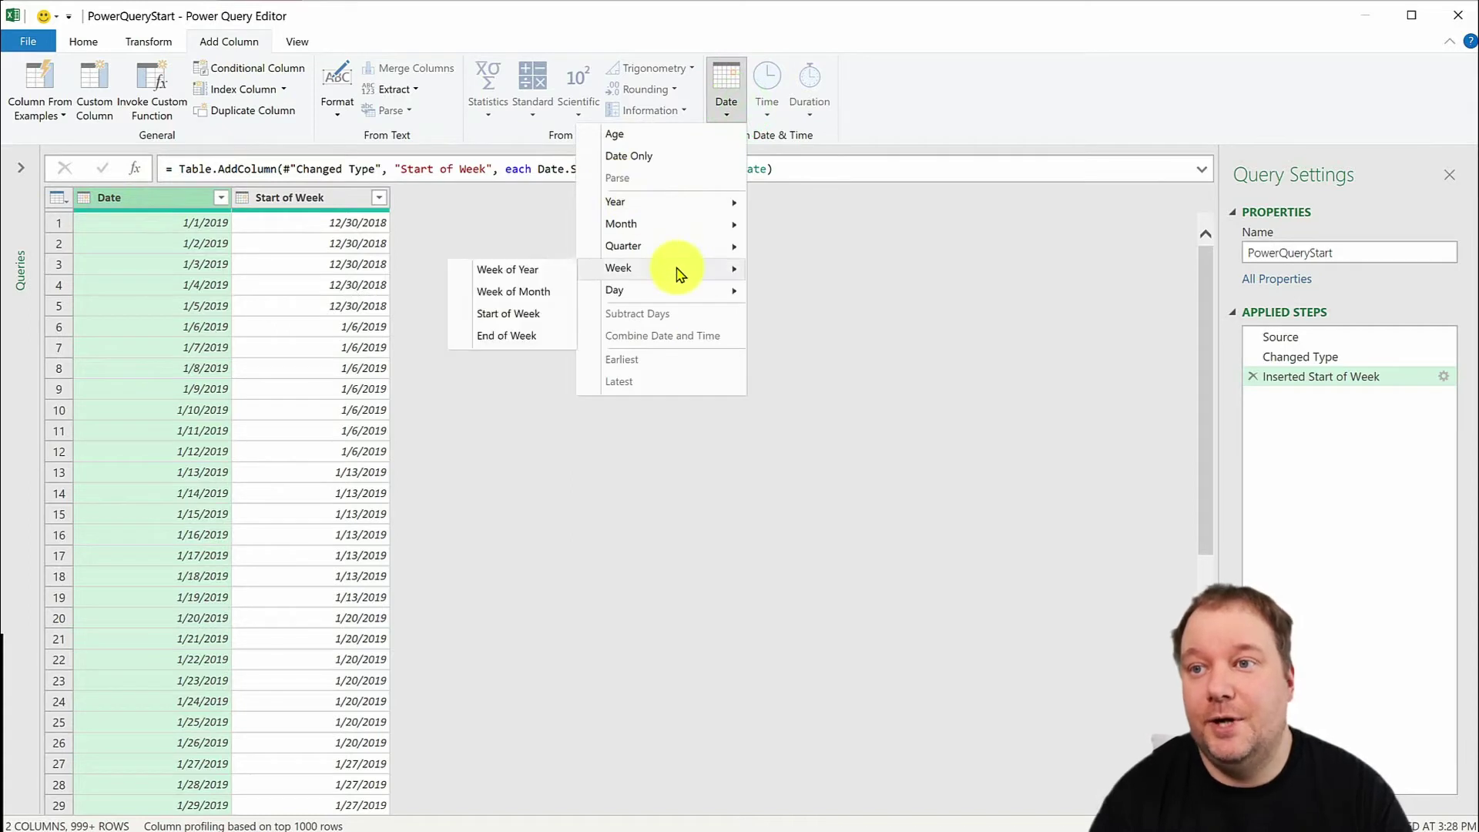
left_click(499, 335)
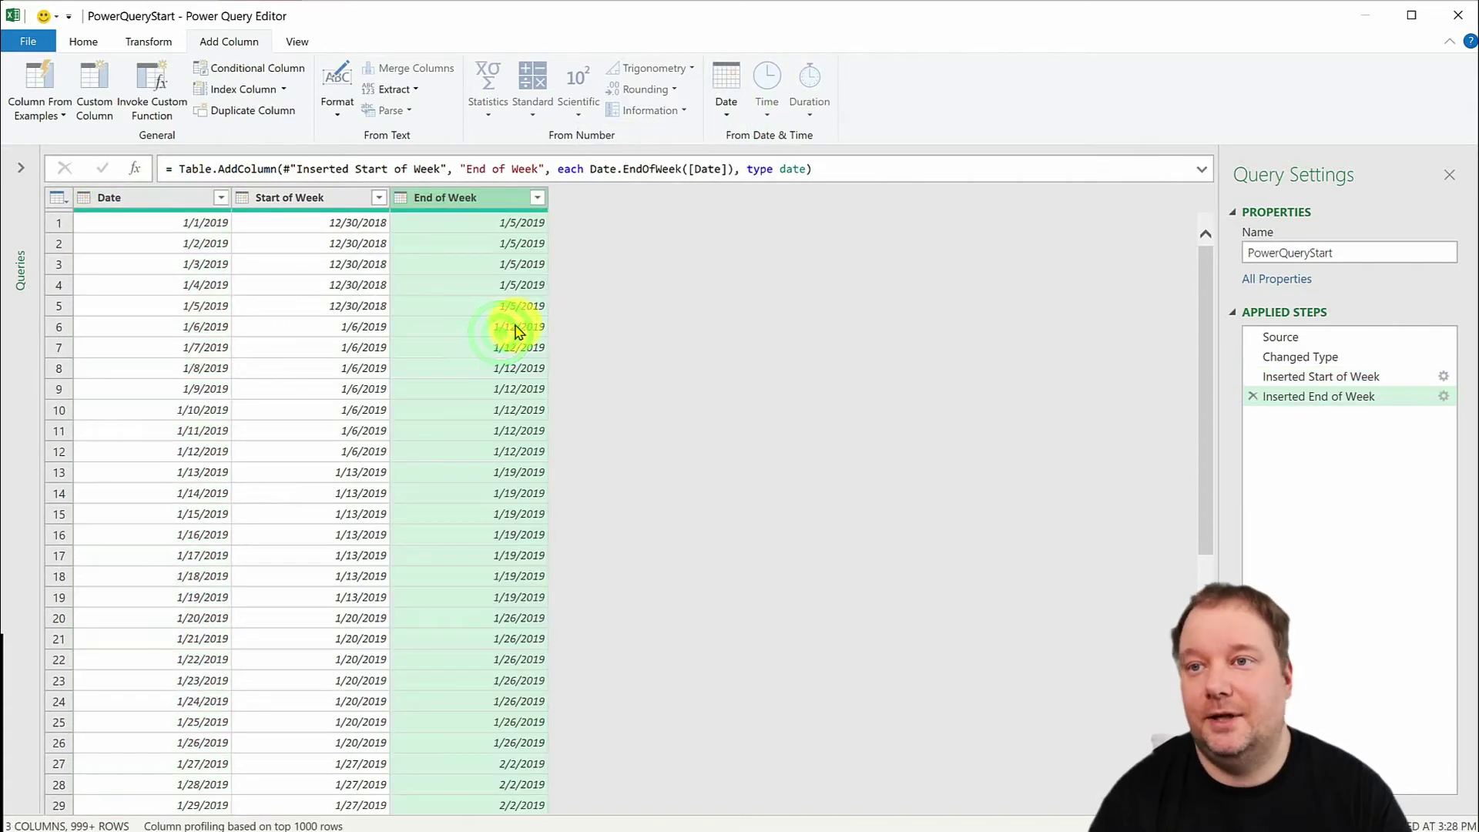
left_click(153, 198)
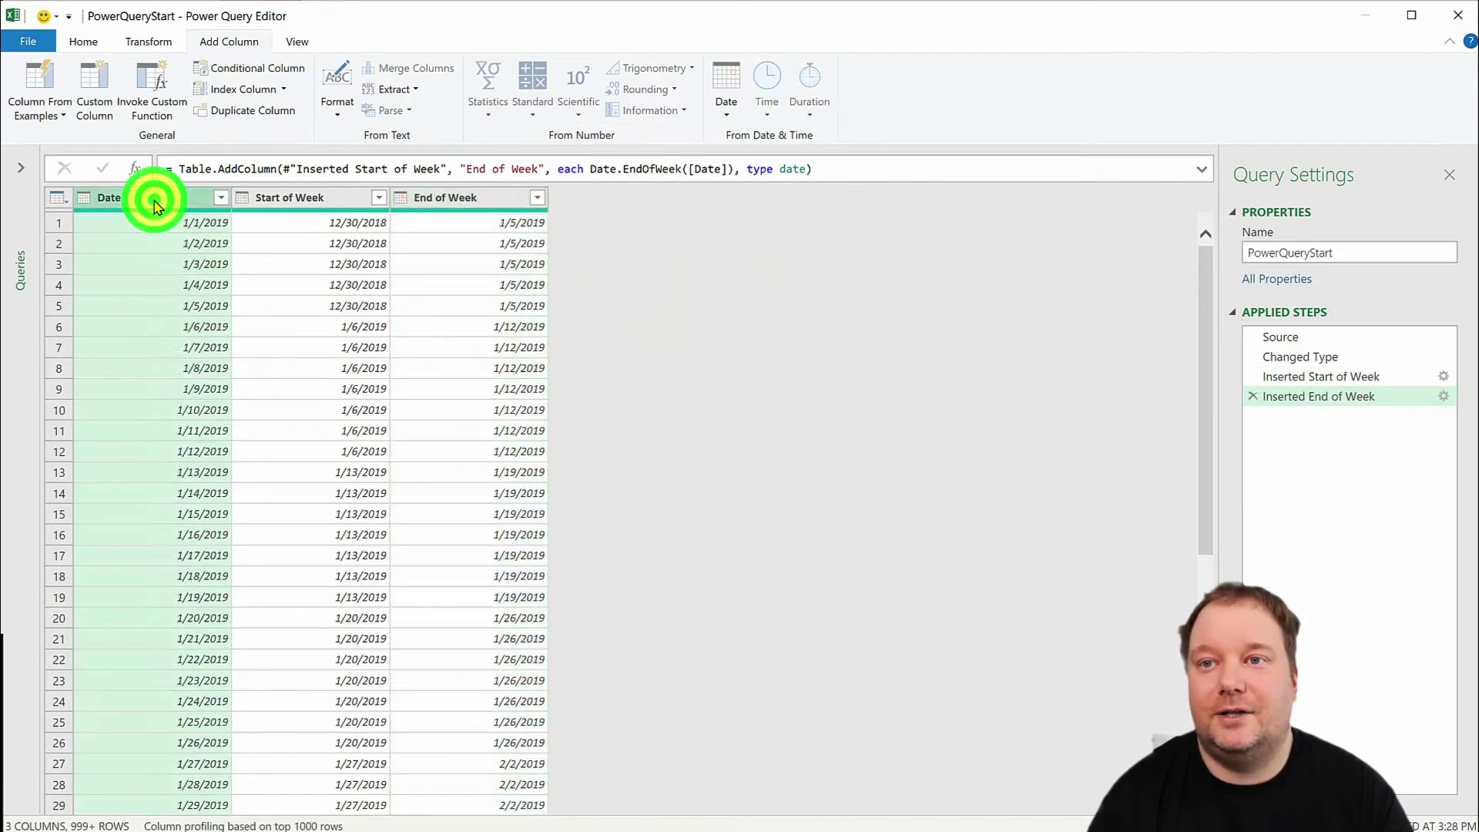
Remove the Date column and load the query to the existing worksheet at C3, checking the first values
right_click(157, 201)
left_click(189, 231)
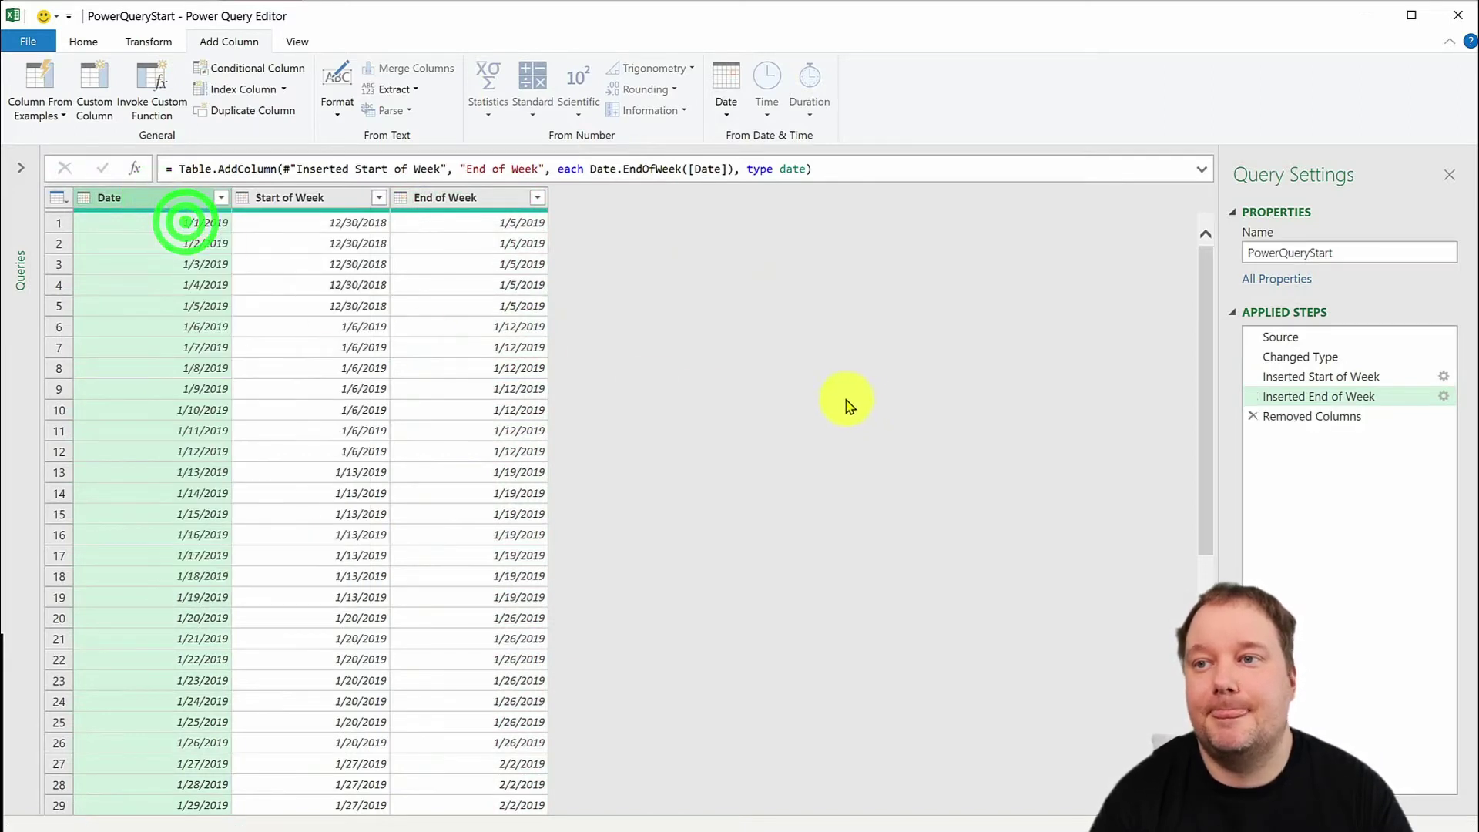
left_click(84, 42)
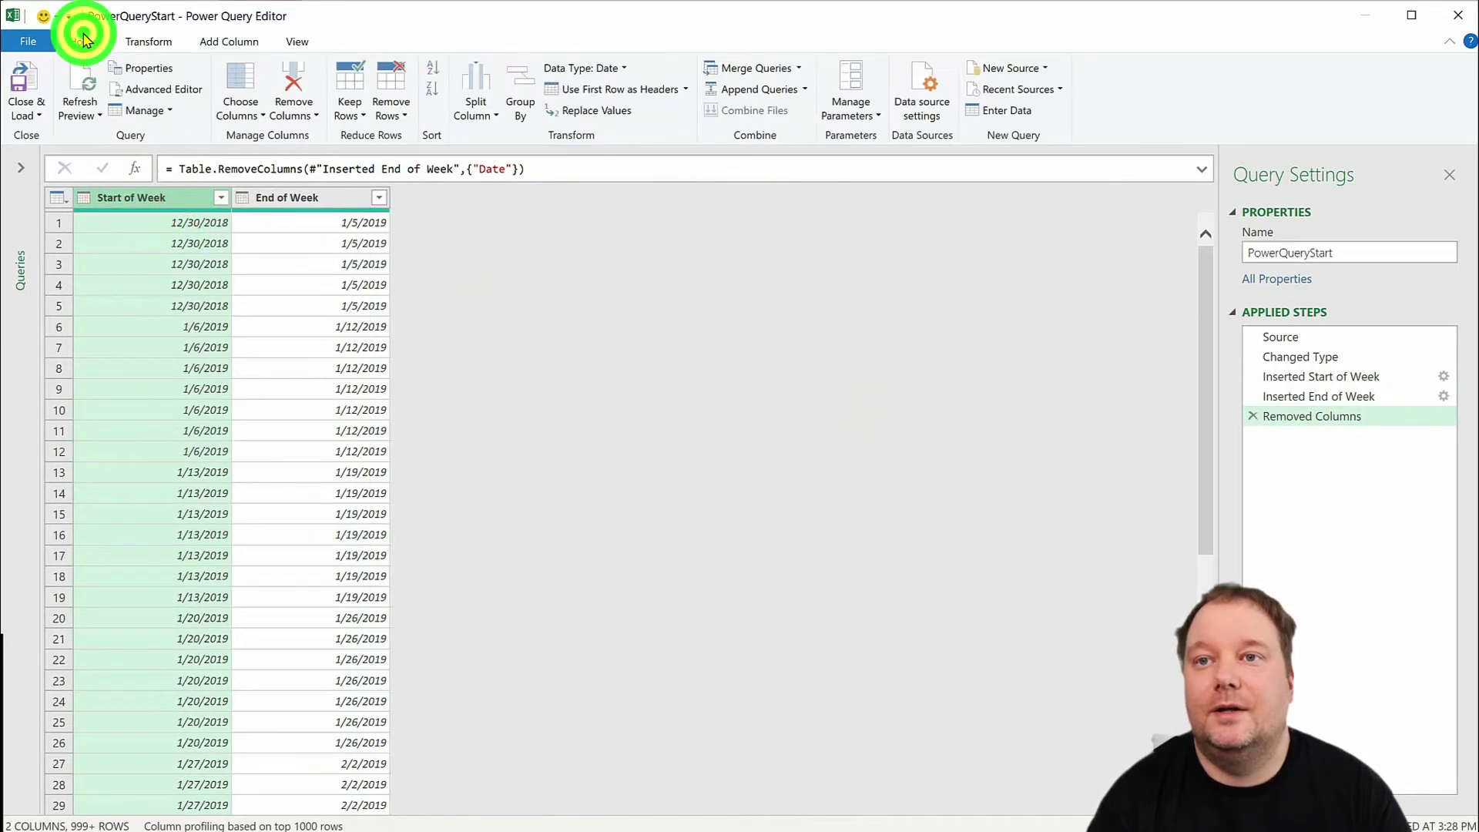
left_click(24, 121)
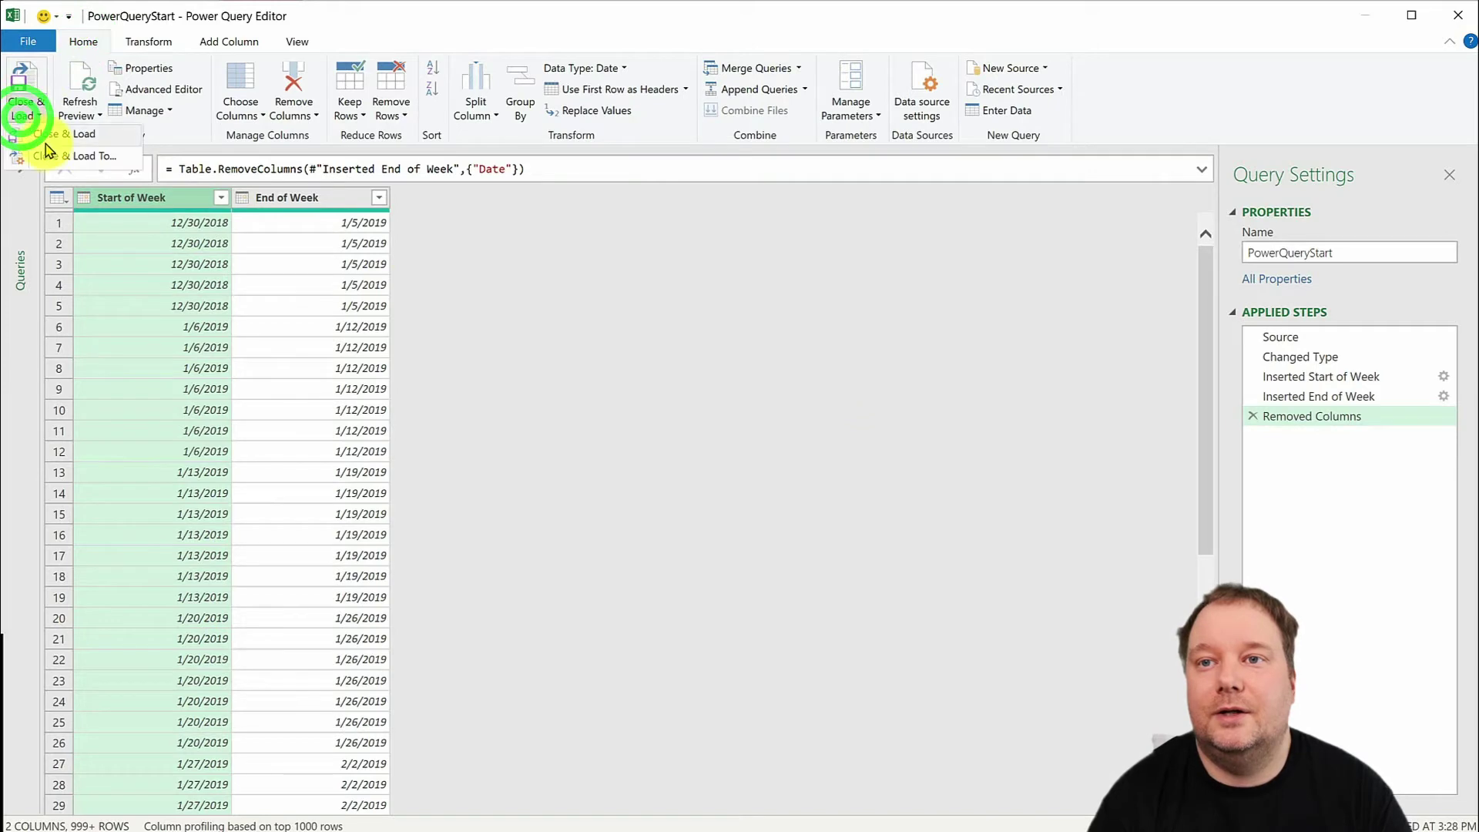
left_click(47, 135)
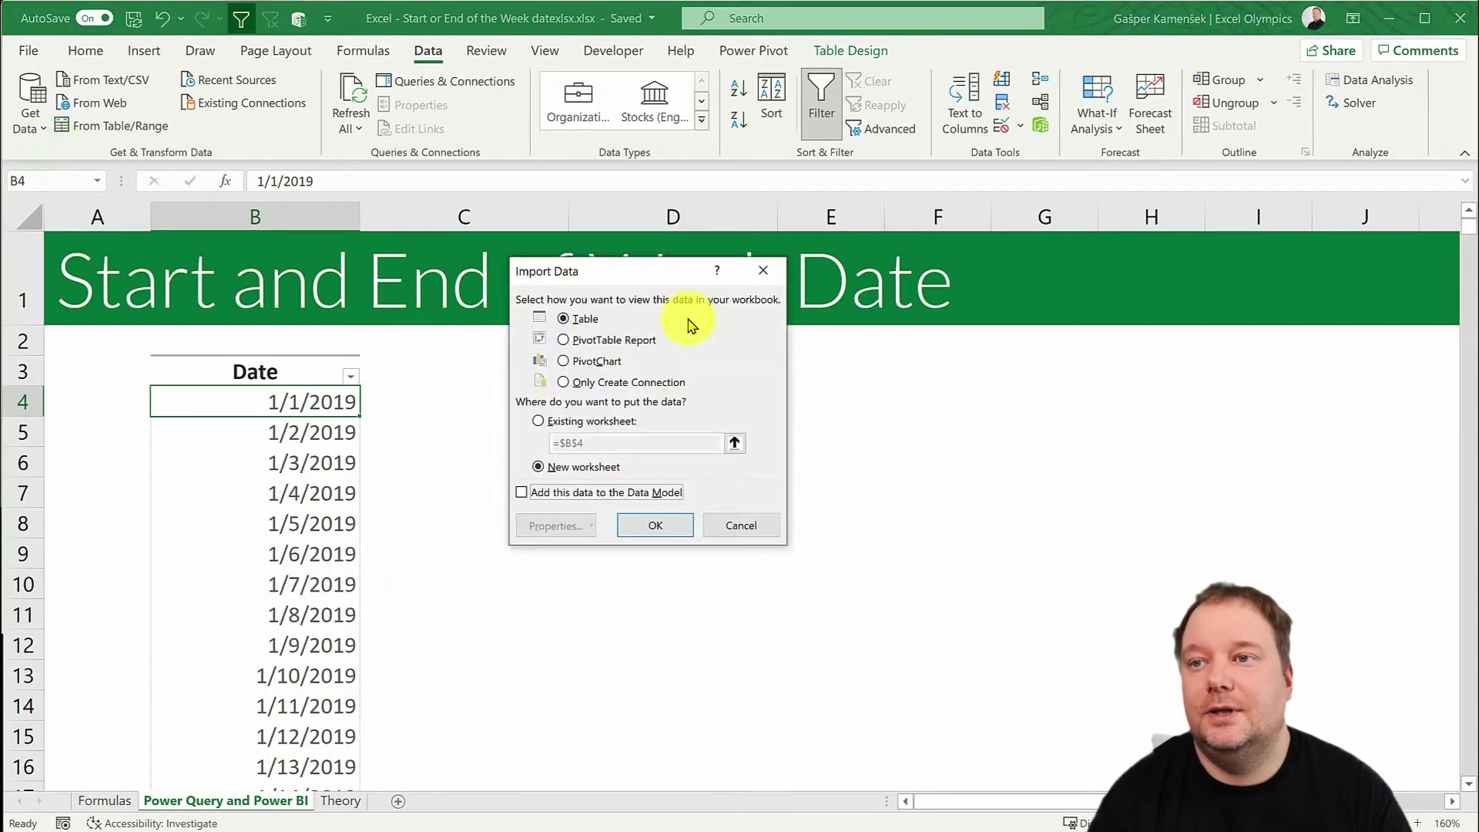
left_click(627, 275)
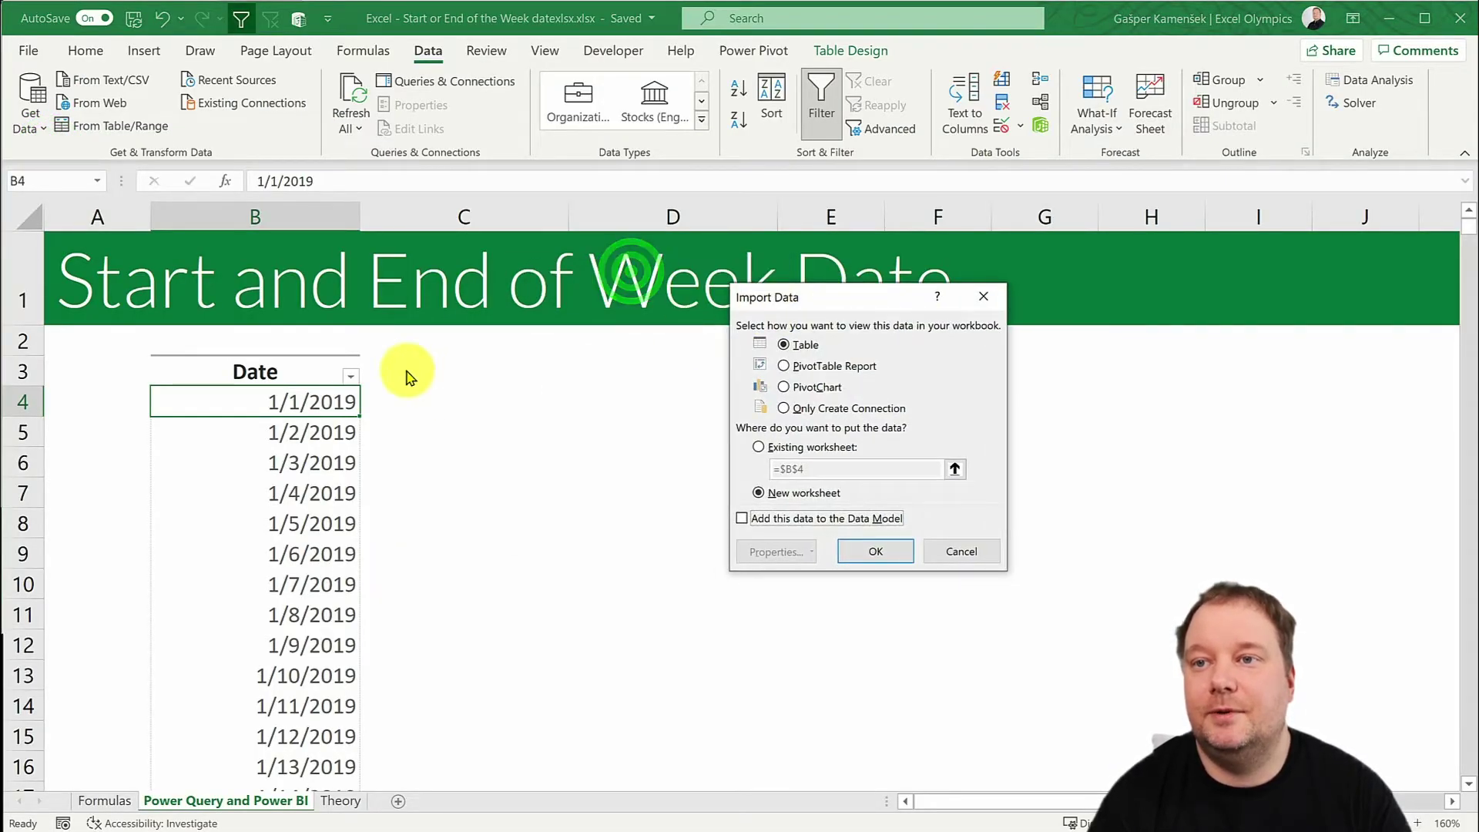
left_click(759, 447)
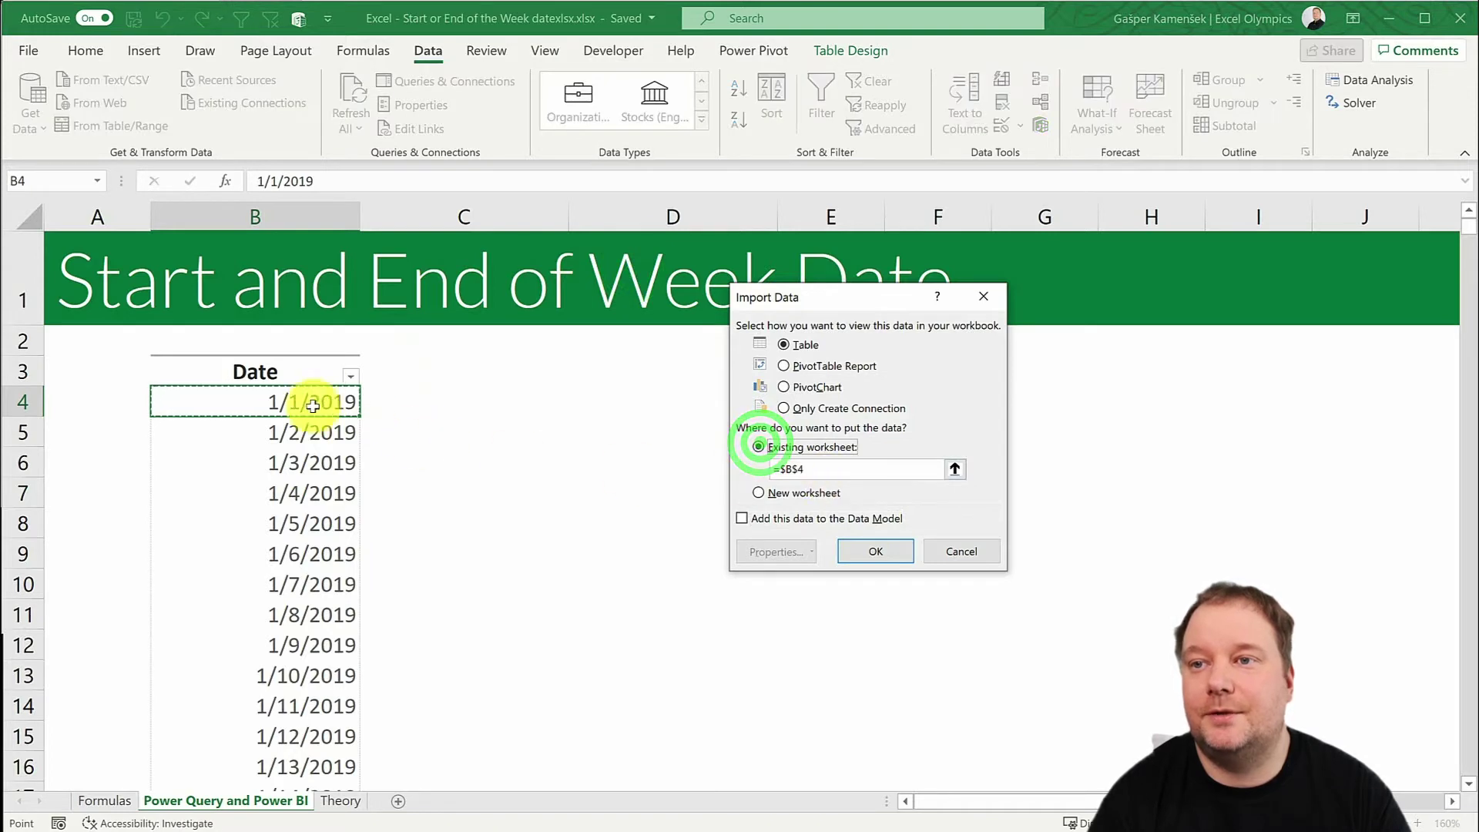
left_click(388, 375)
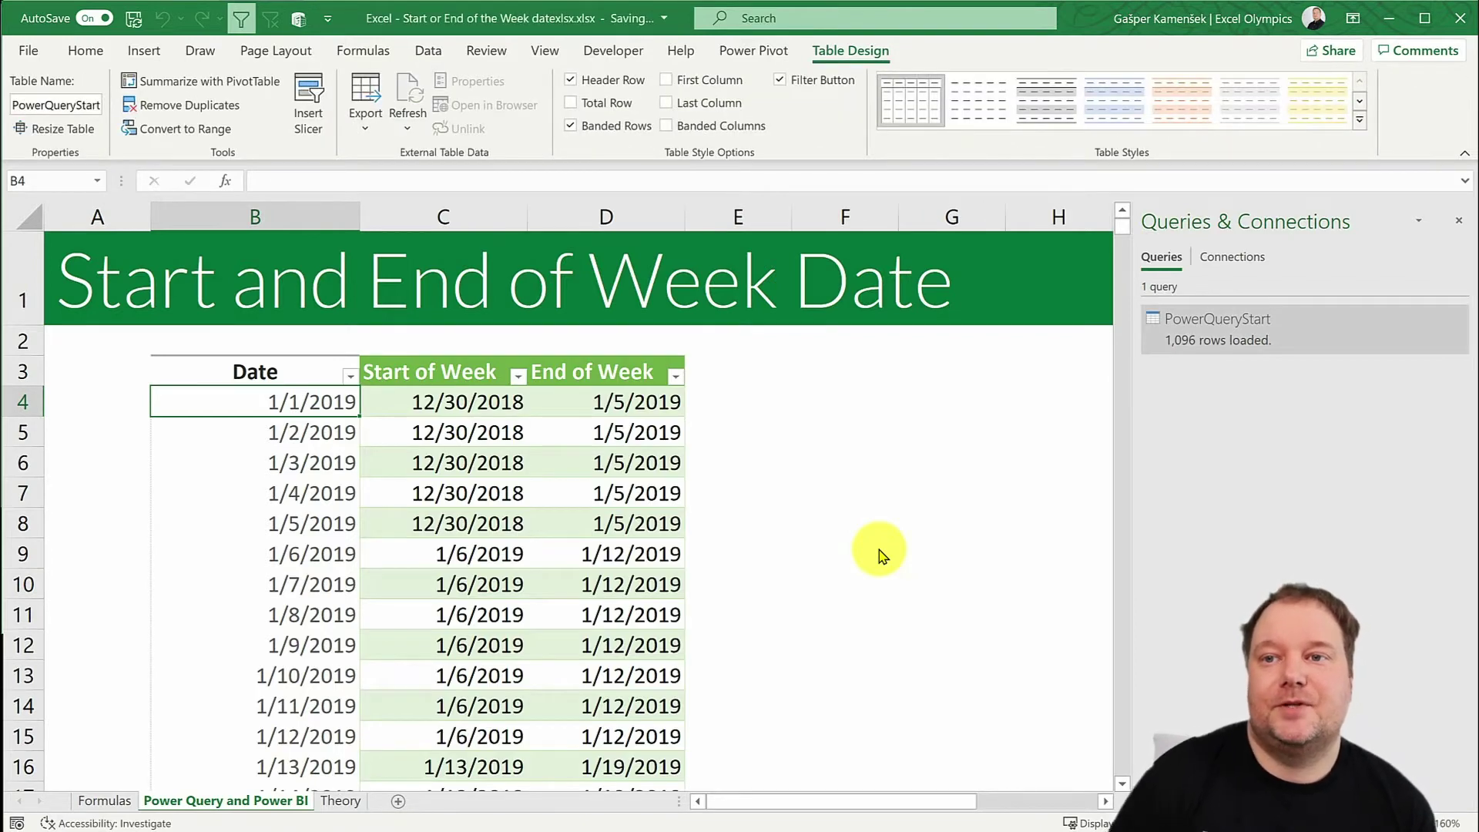
left_click(444, 406)
left_click(602, 404)
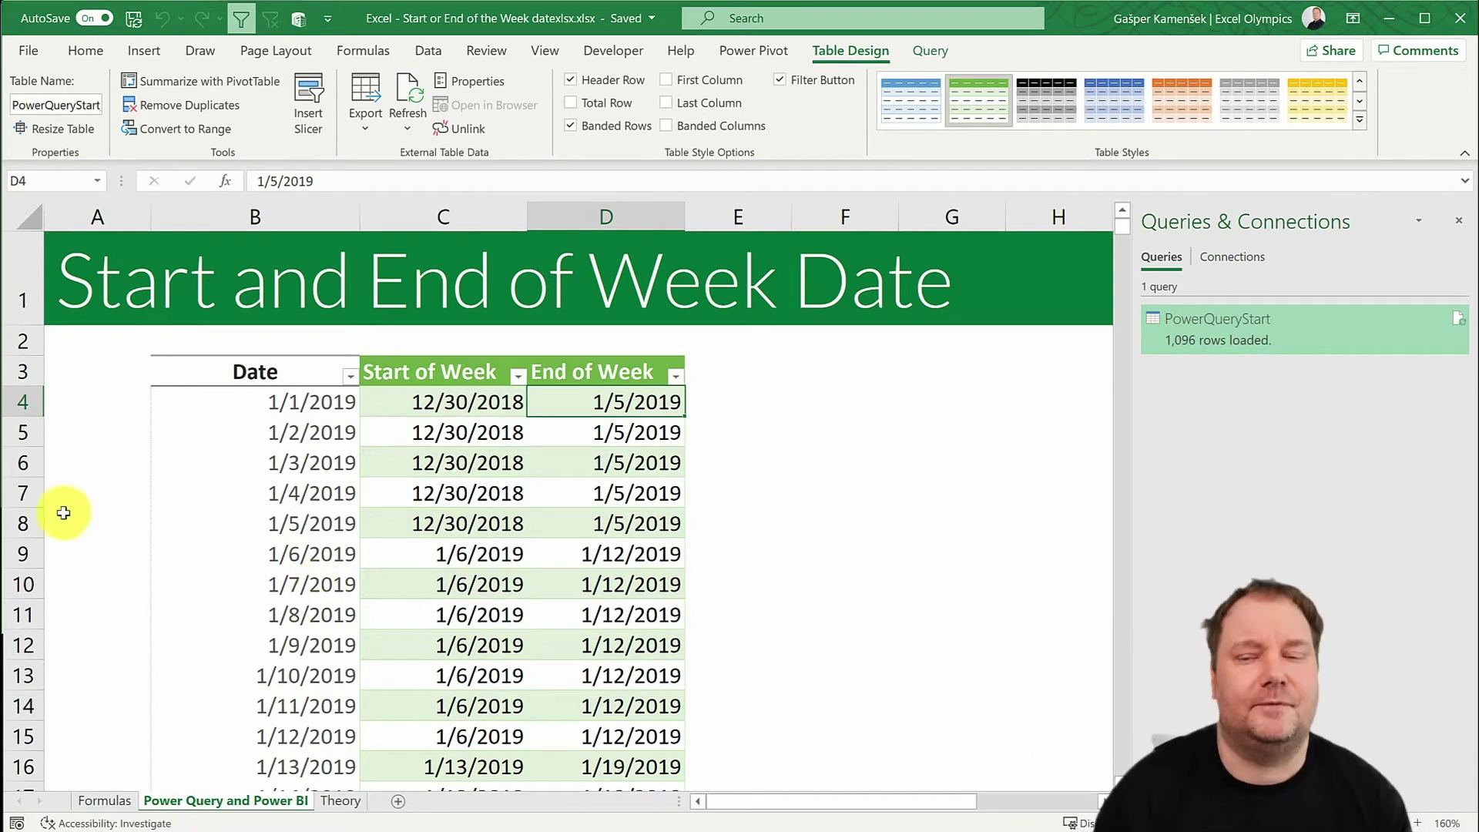
Switch to the Theory sheet holding Saturday, April 10, 2021
left_click(346, 803)
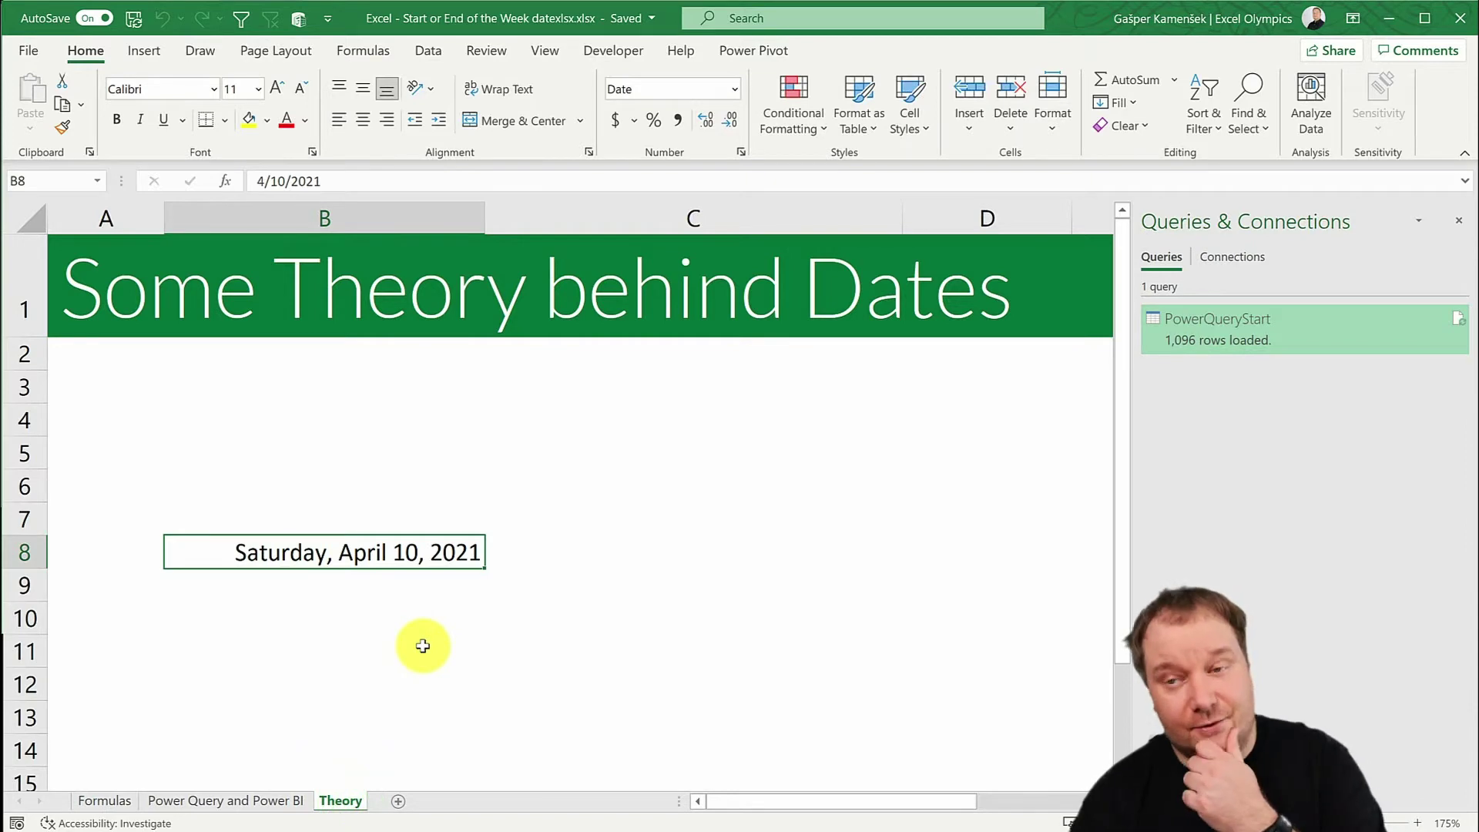
Enter =WEEKDAY(B8) in B9, returning 7 for Saturday, April 10, 2021
left_click(343, 553)
left_click(395, 587)
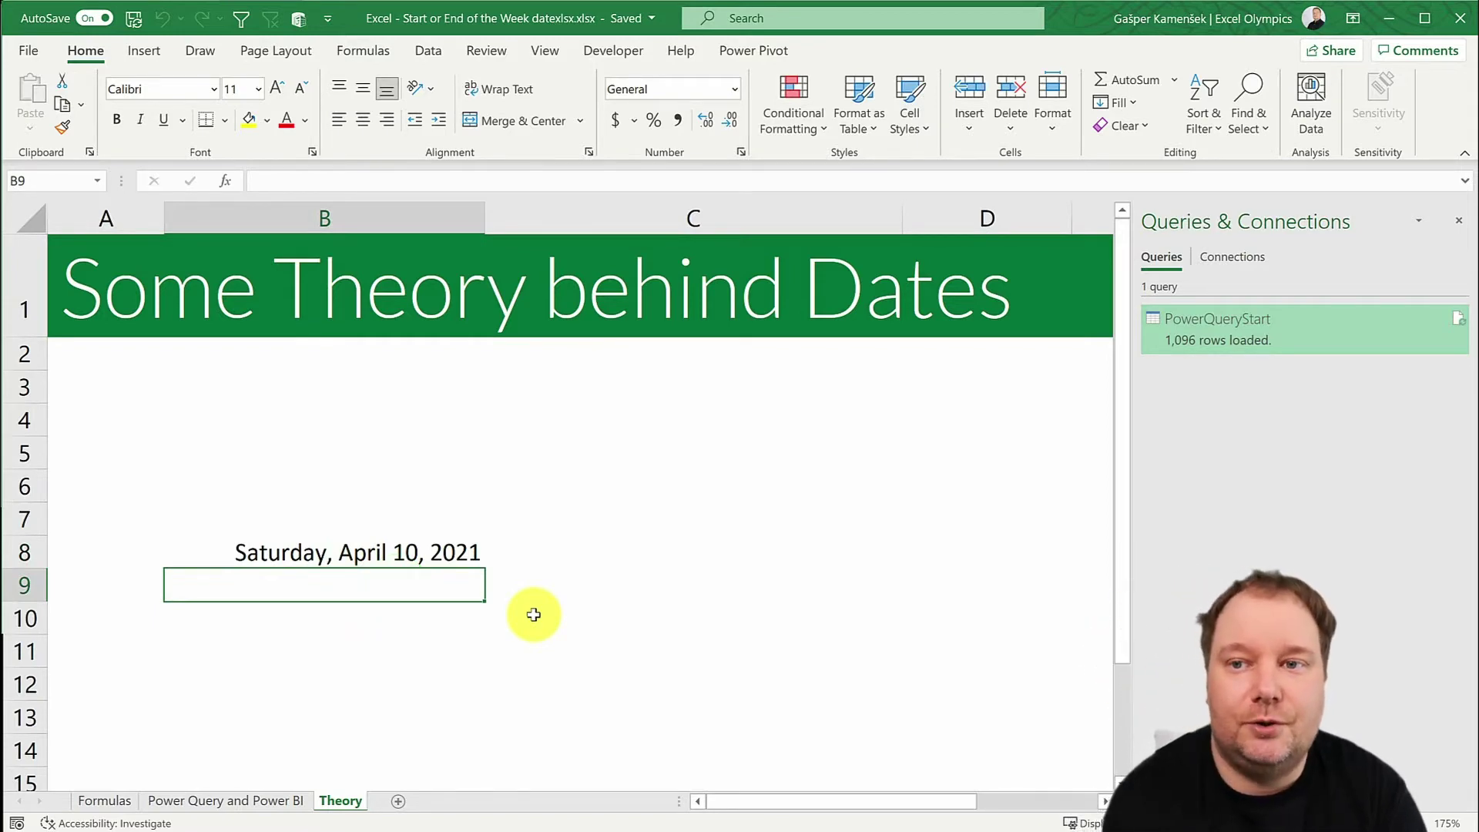
type("=")
key("Up")
key("BackSpace")
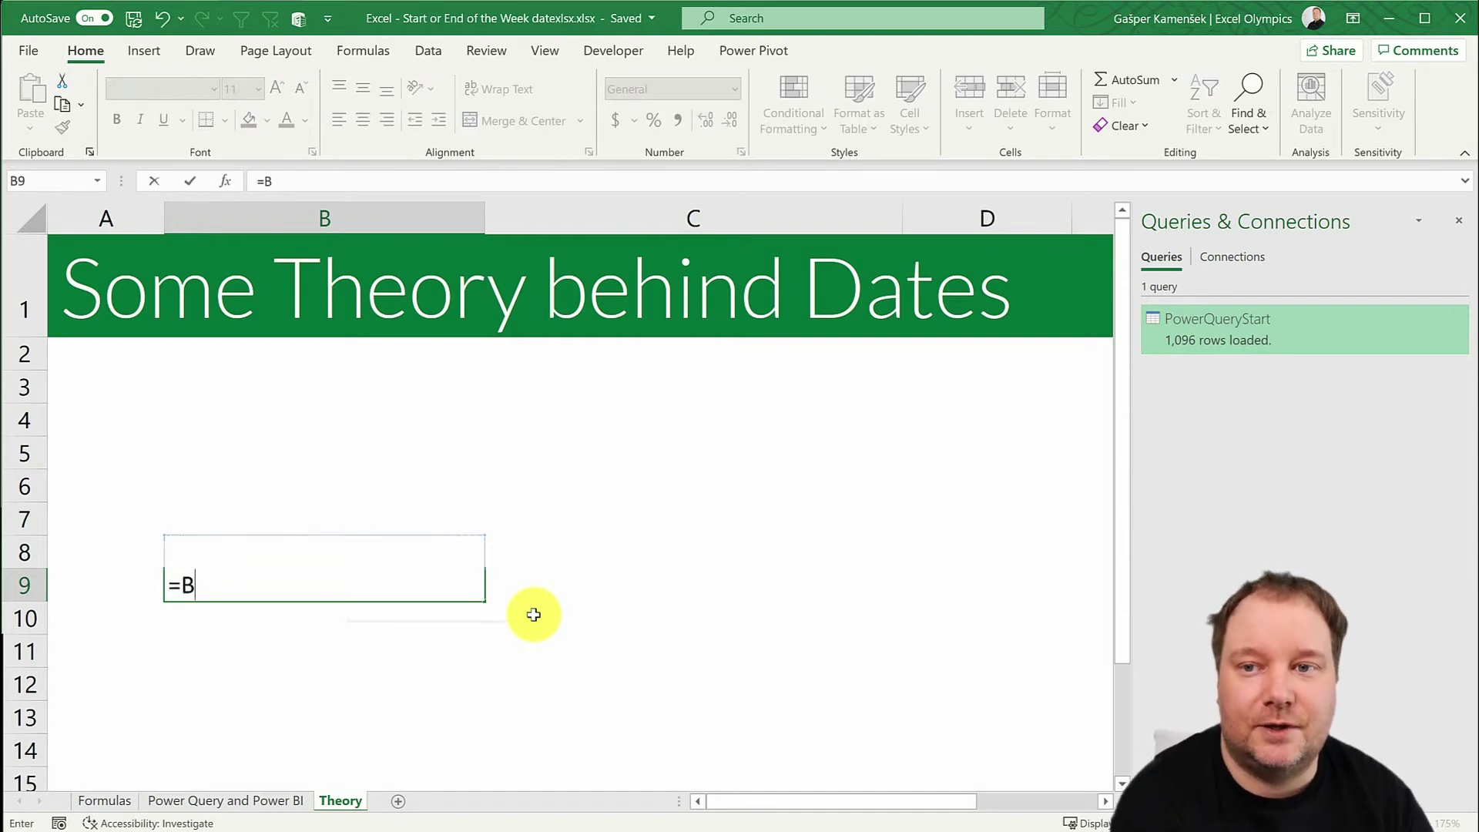
key("BackSpace")
type("week")
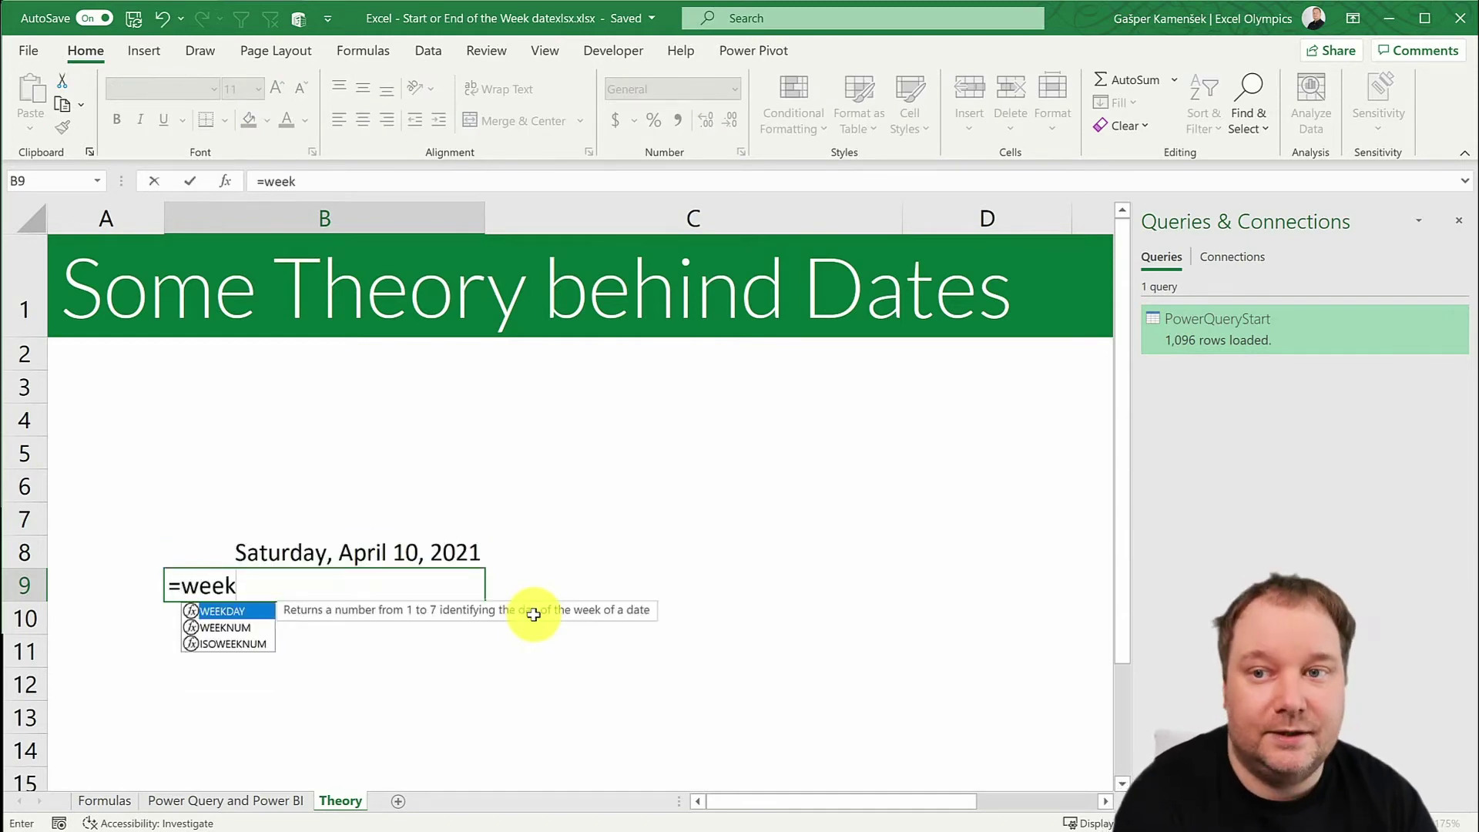
key("Tab")
key("Up")
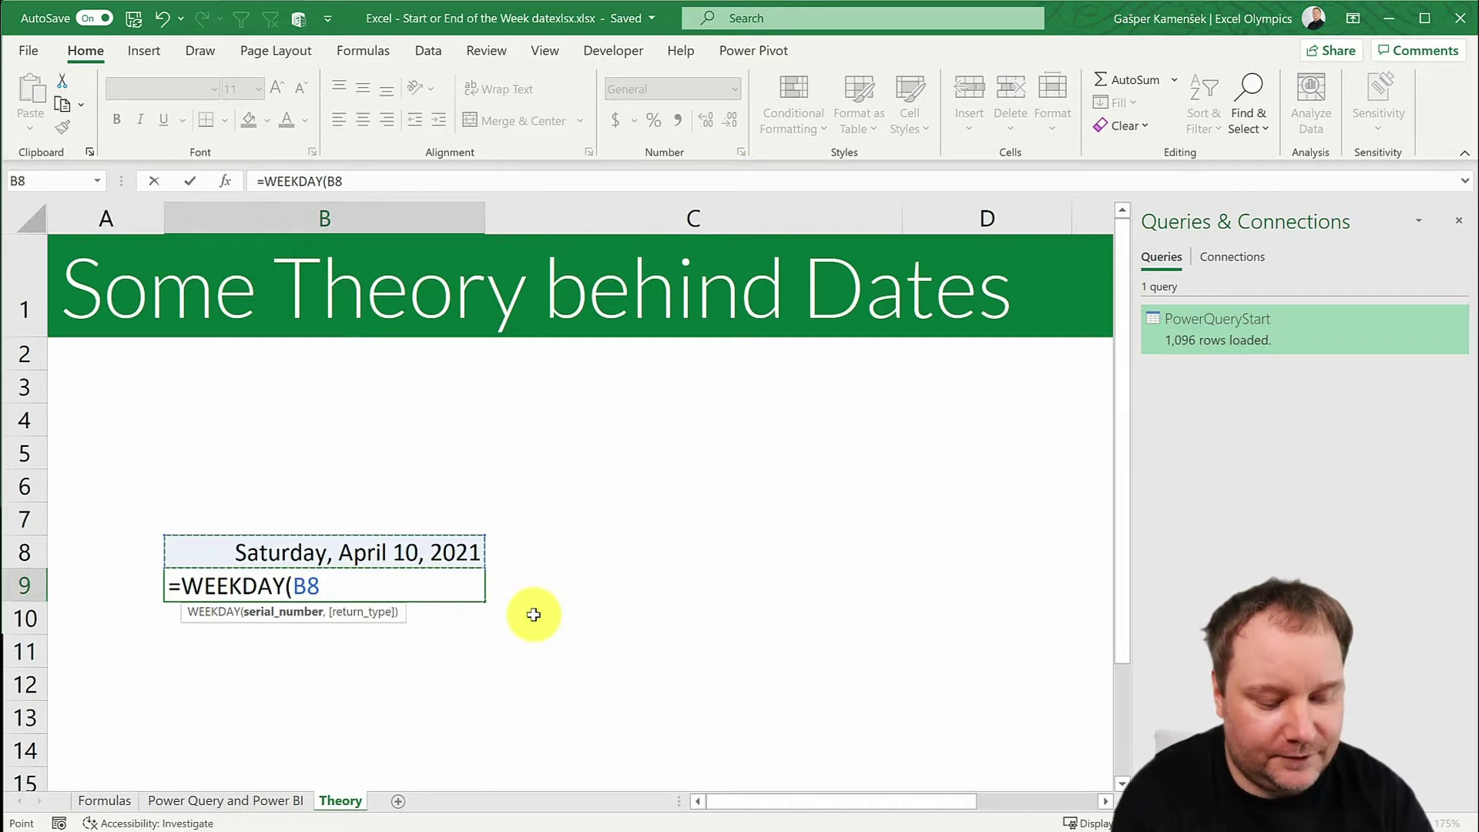
type(")")
key("Return")
key("Up")
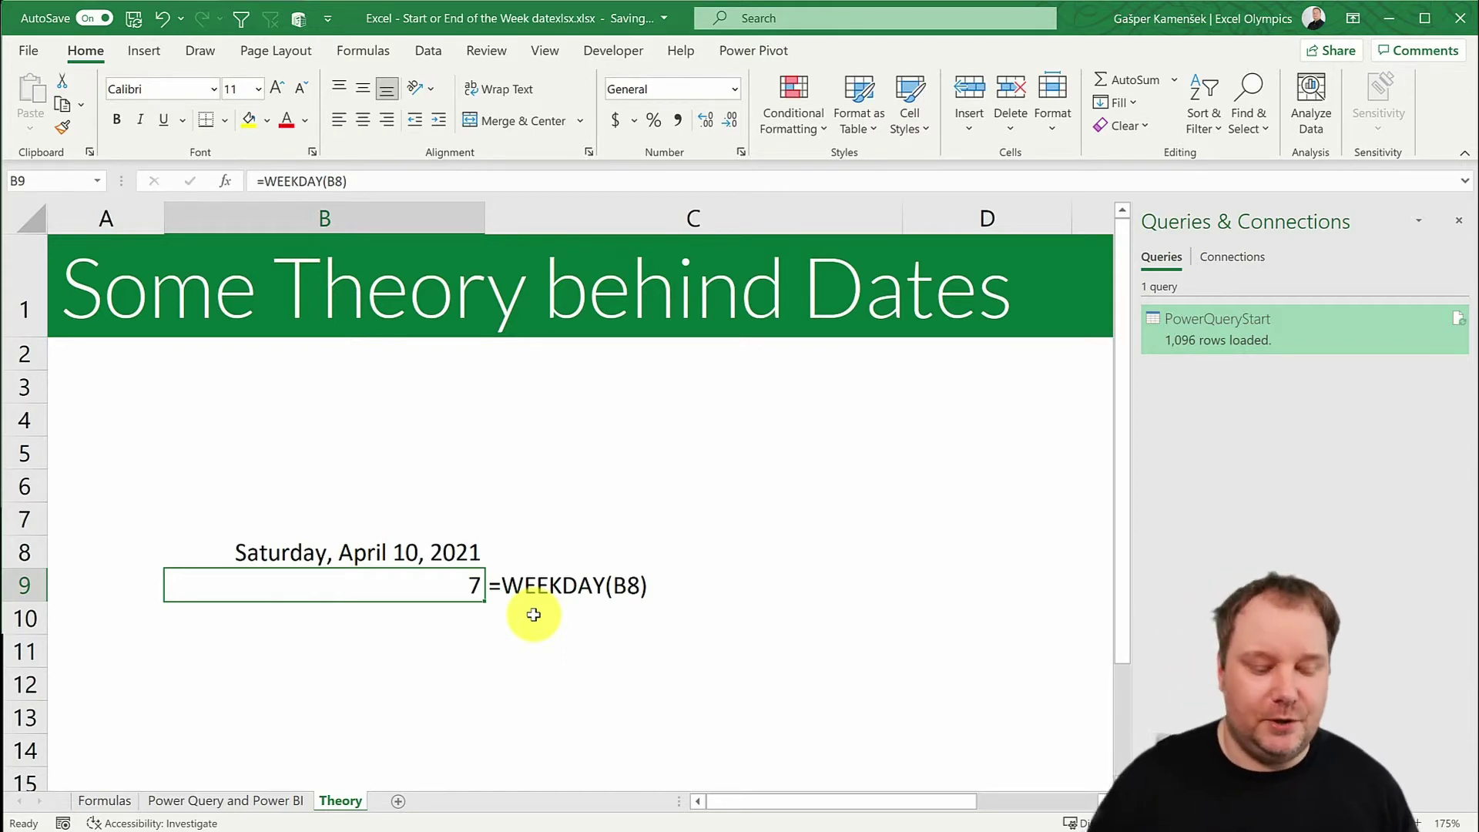
key("Down")
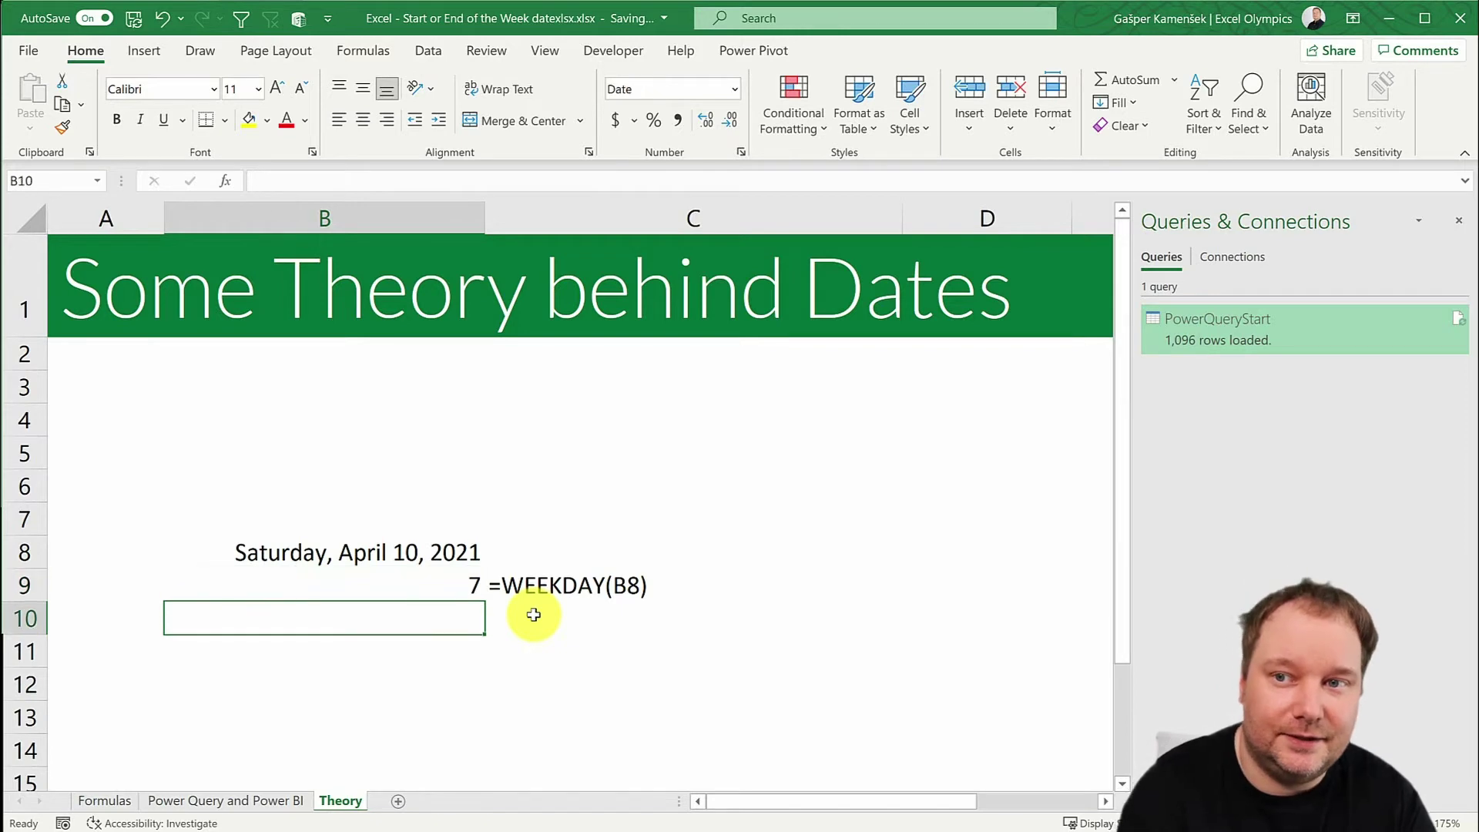
Enter =B8-B9 in B10 and copy B8's long date format onto it
type("=")
key("Up")
key("Up")
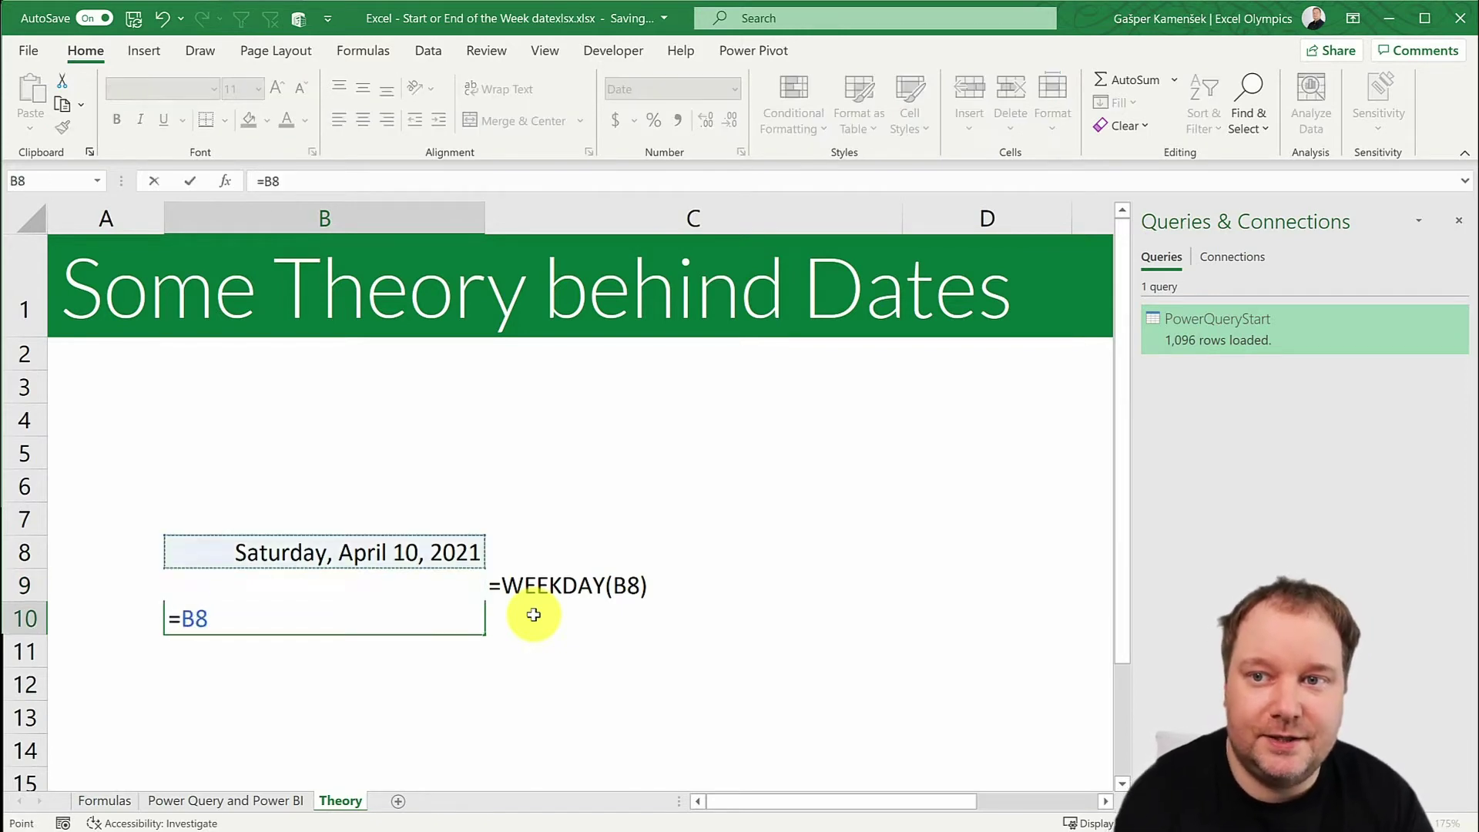
type("-")
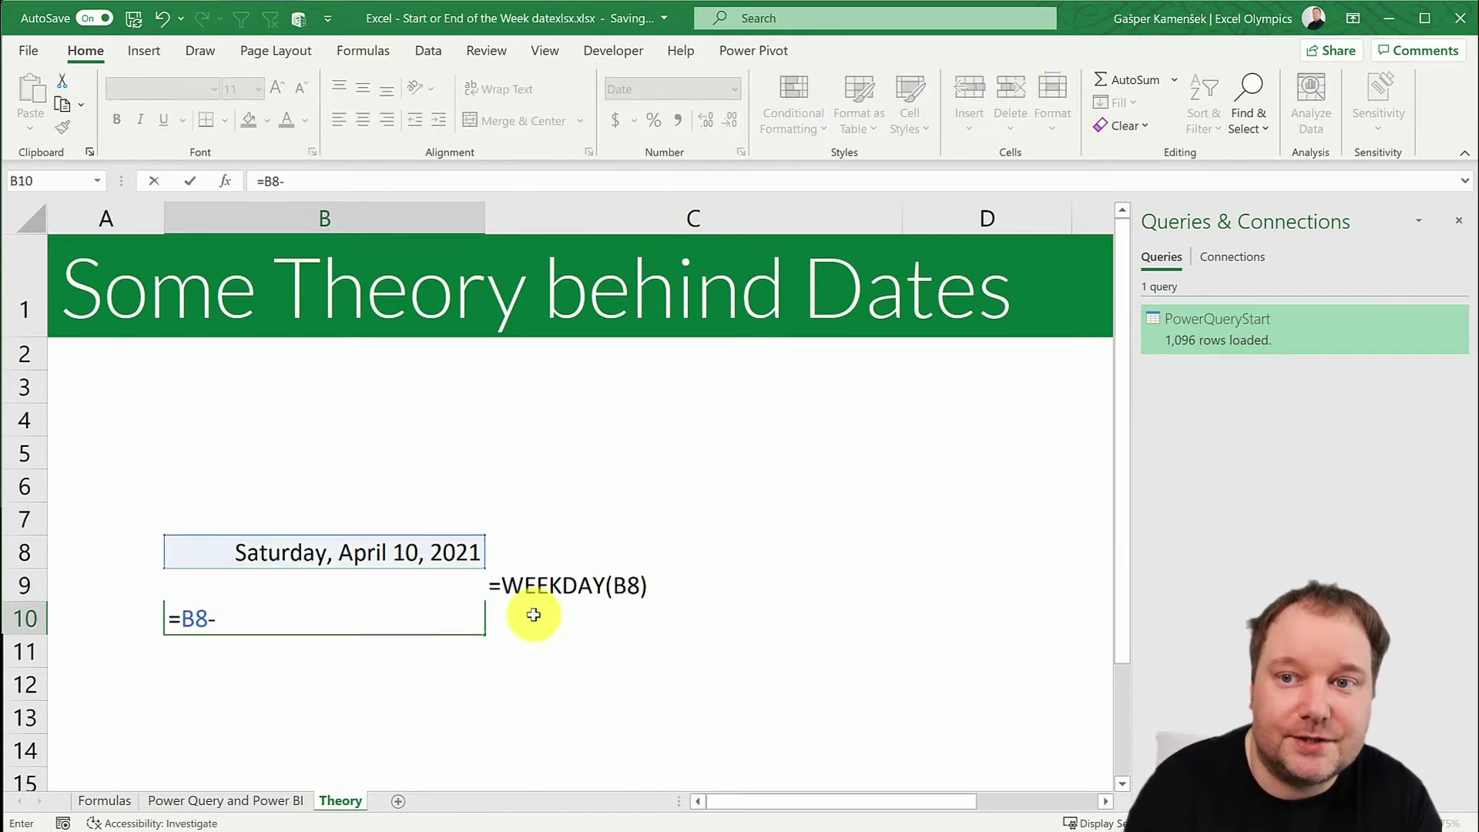
type("B9")
key("Return")
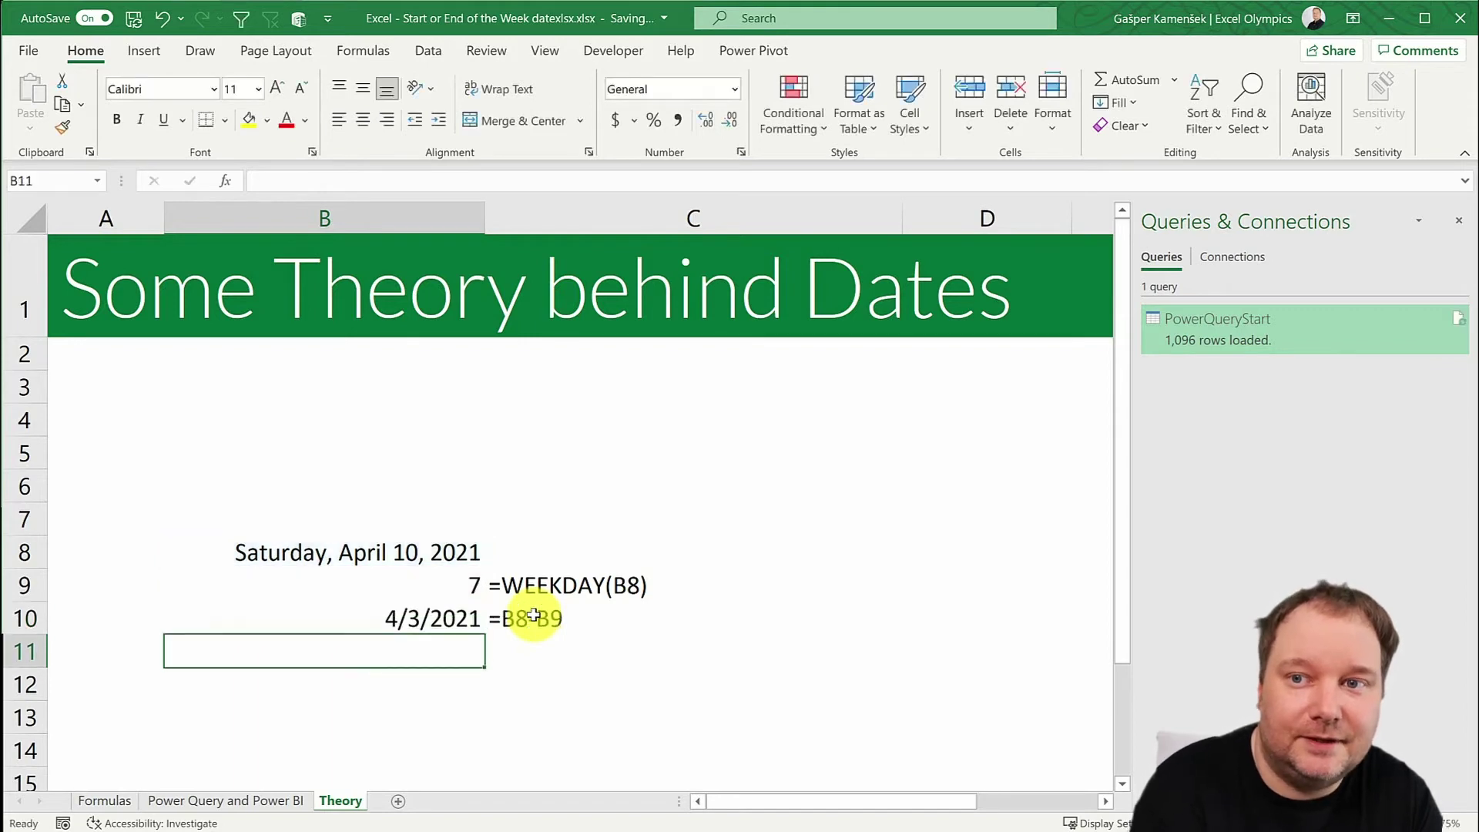
key("Up")
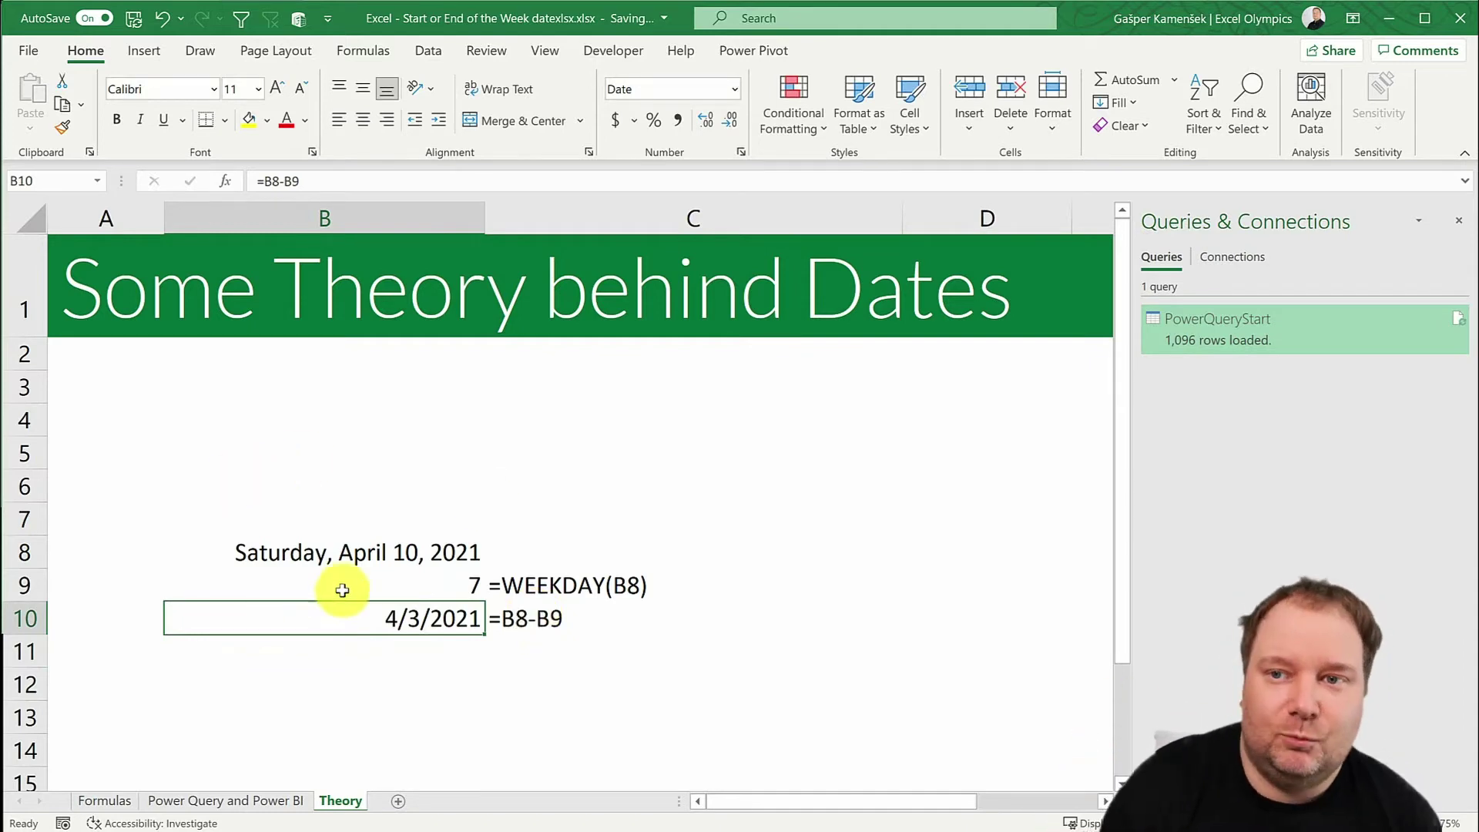
left_click(347, 551)
left_click(63, 128)
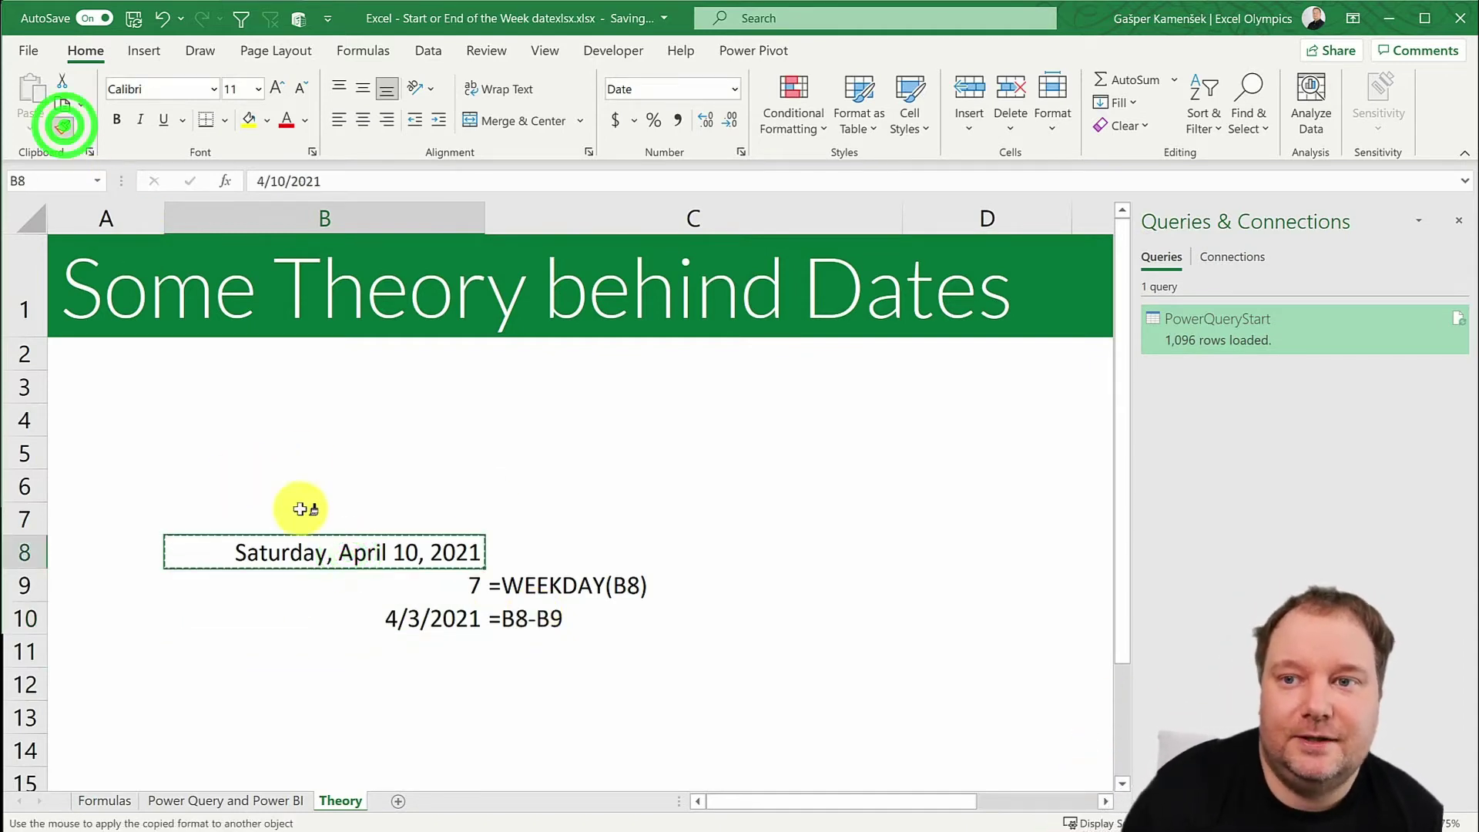
left_click(373, 626)
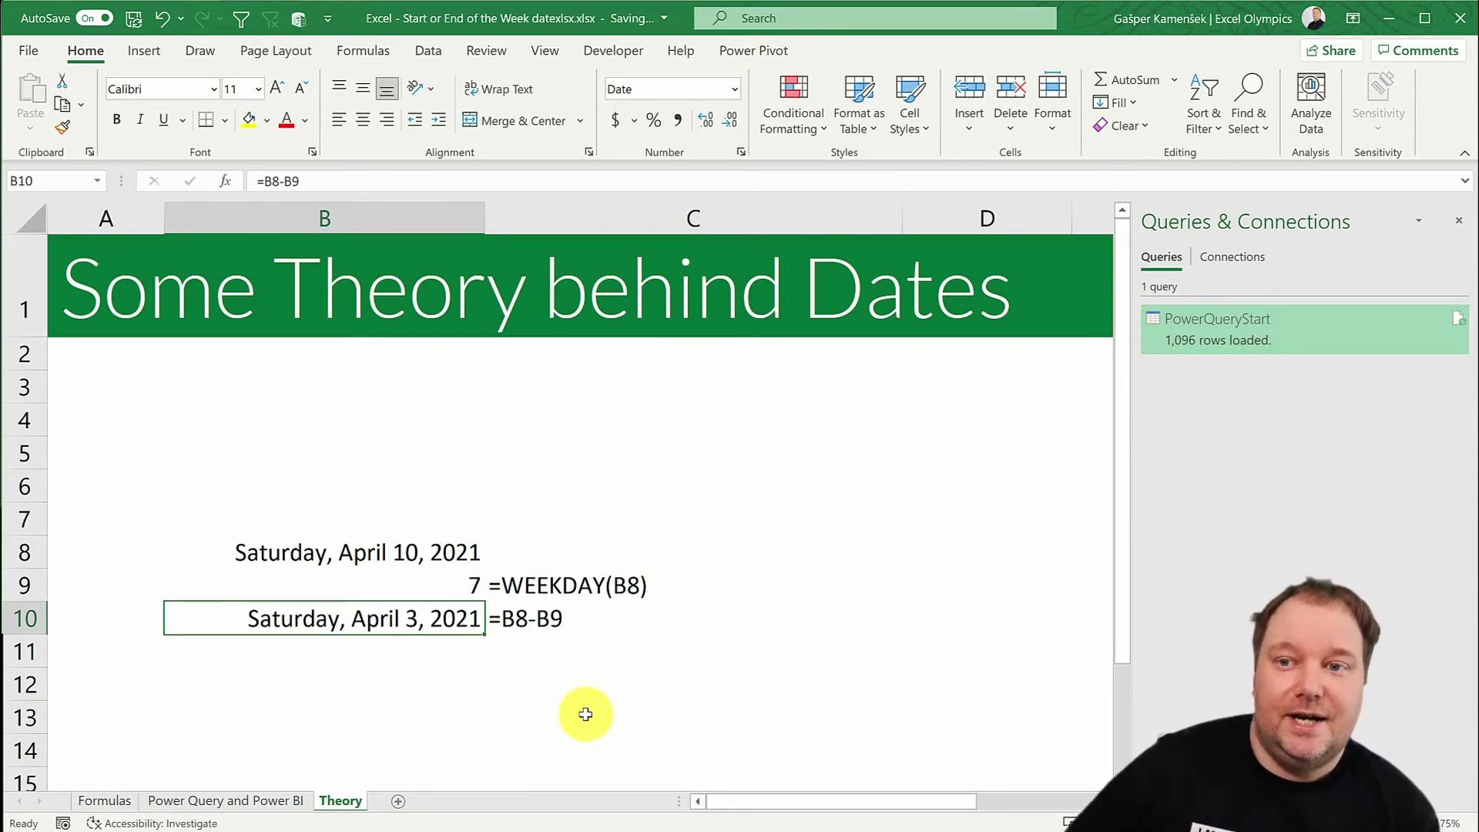
Change B10's formula to =B8-B9+1 so it returns Sunday, April 4, 2021
left_click(371, 182)
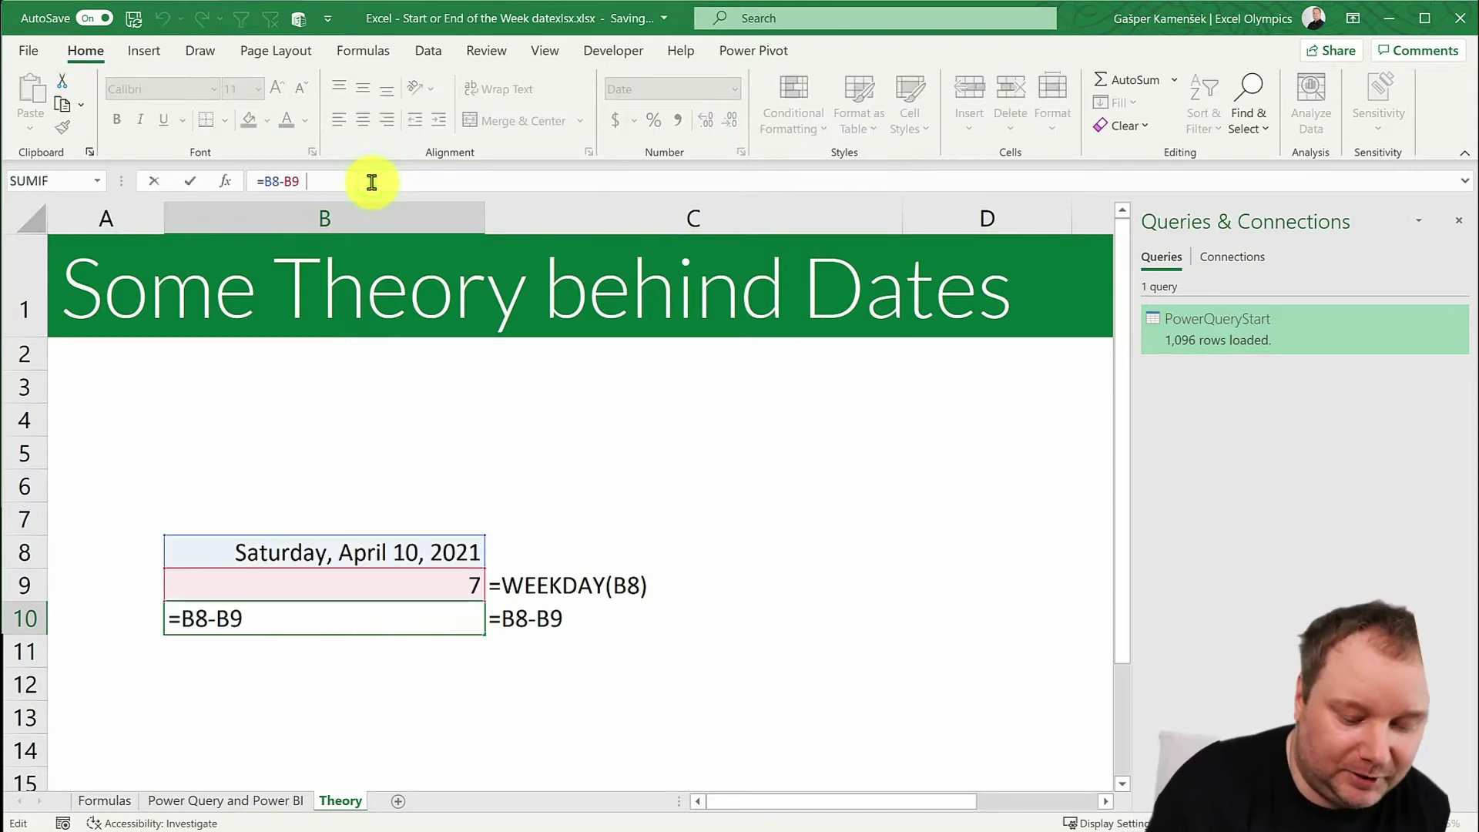
type("+1")
key("Return")
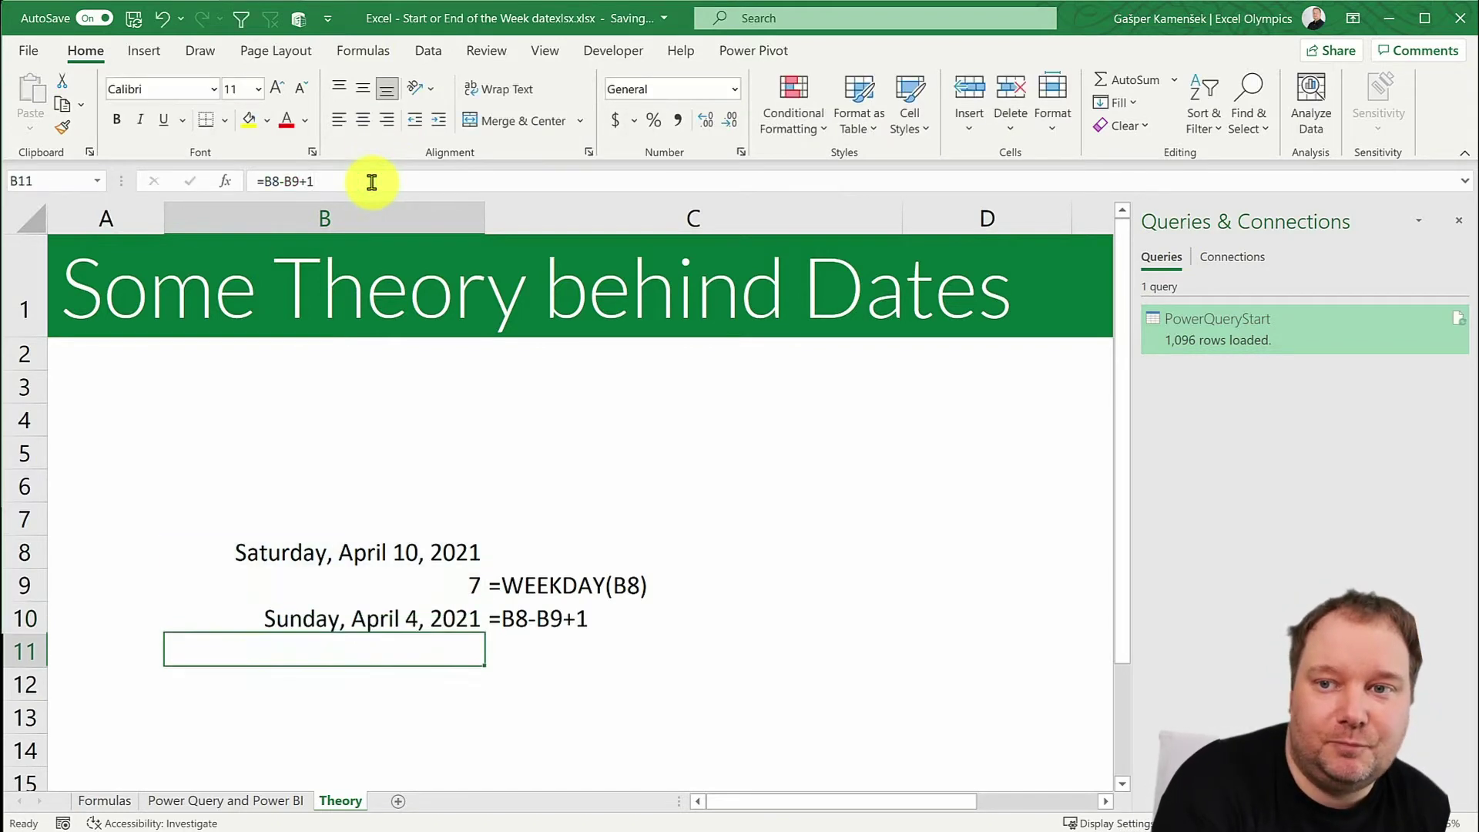
key("Up")
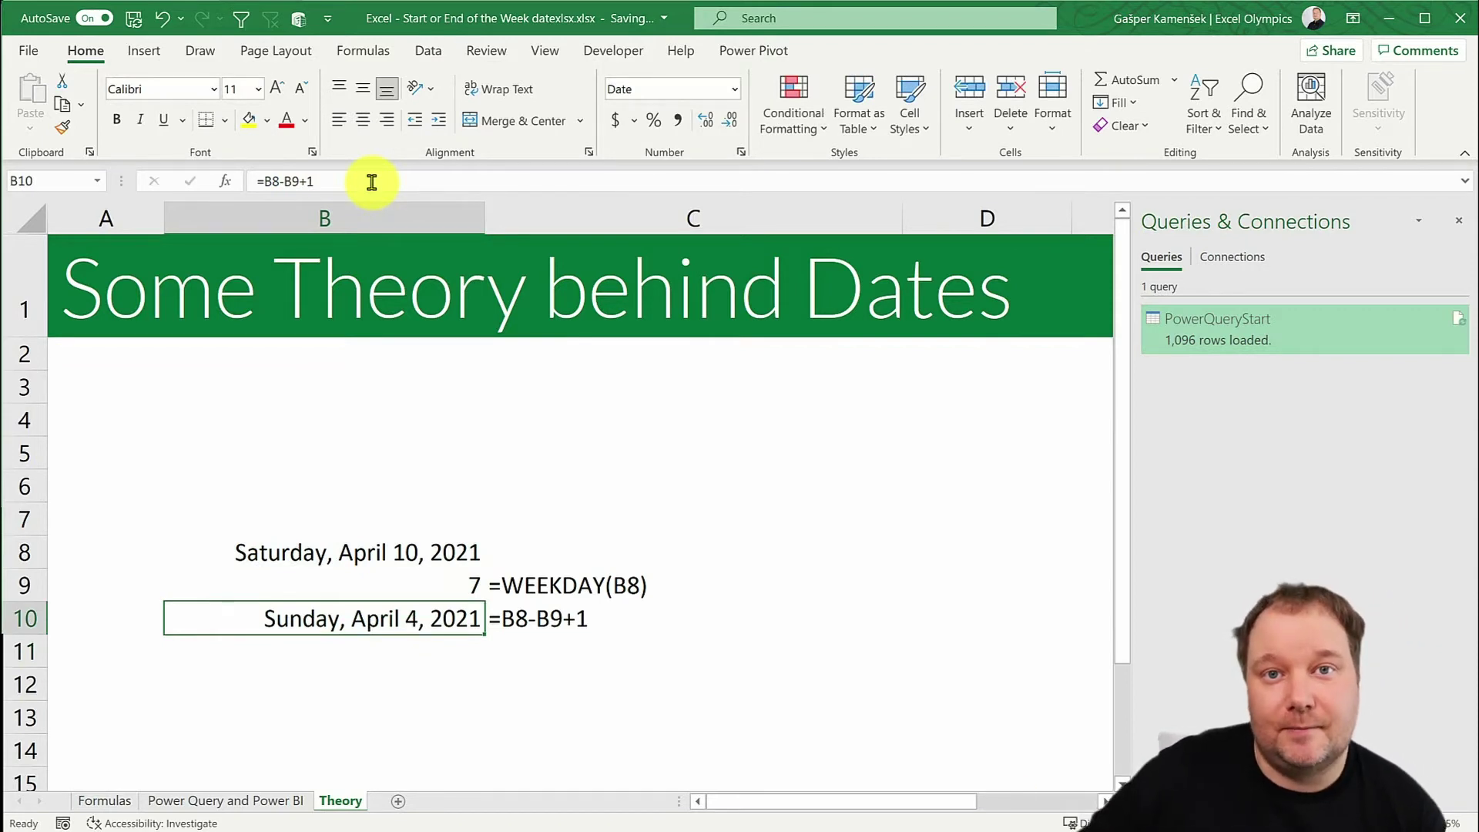
Enter =WEEKDAY(B8,2) in B11 for Monday-first weekday 6, then go to the Power Query and Power BI sheet
left_click(429, 663)
type("=we")
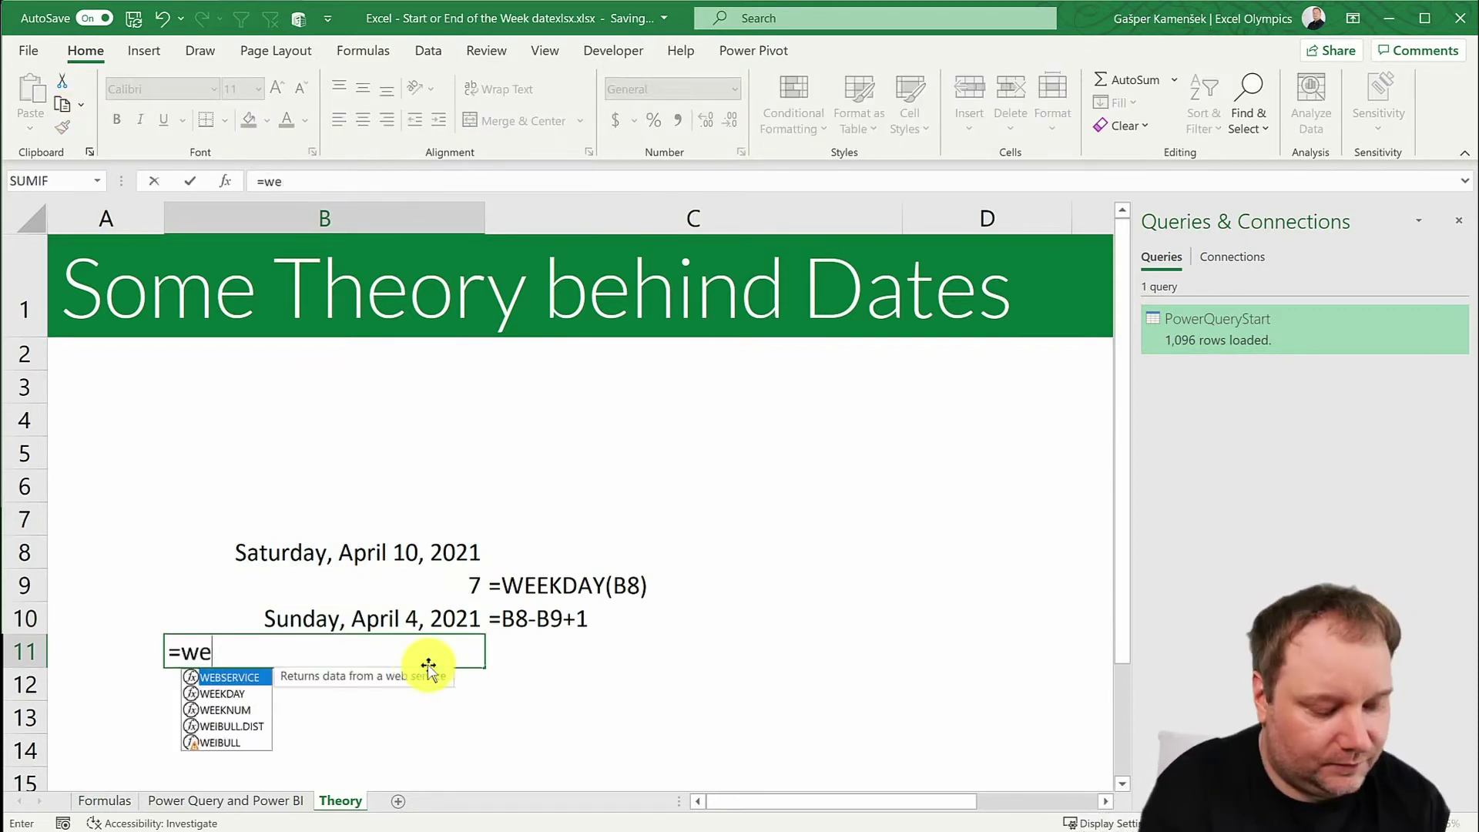
type("ek")
key("Tab")
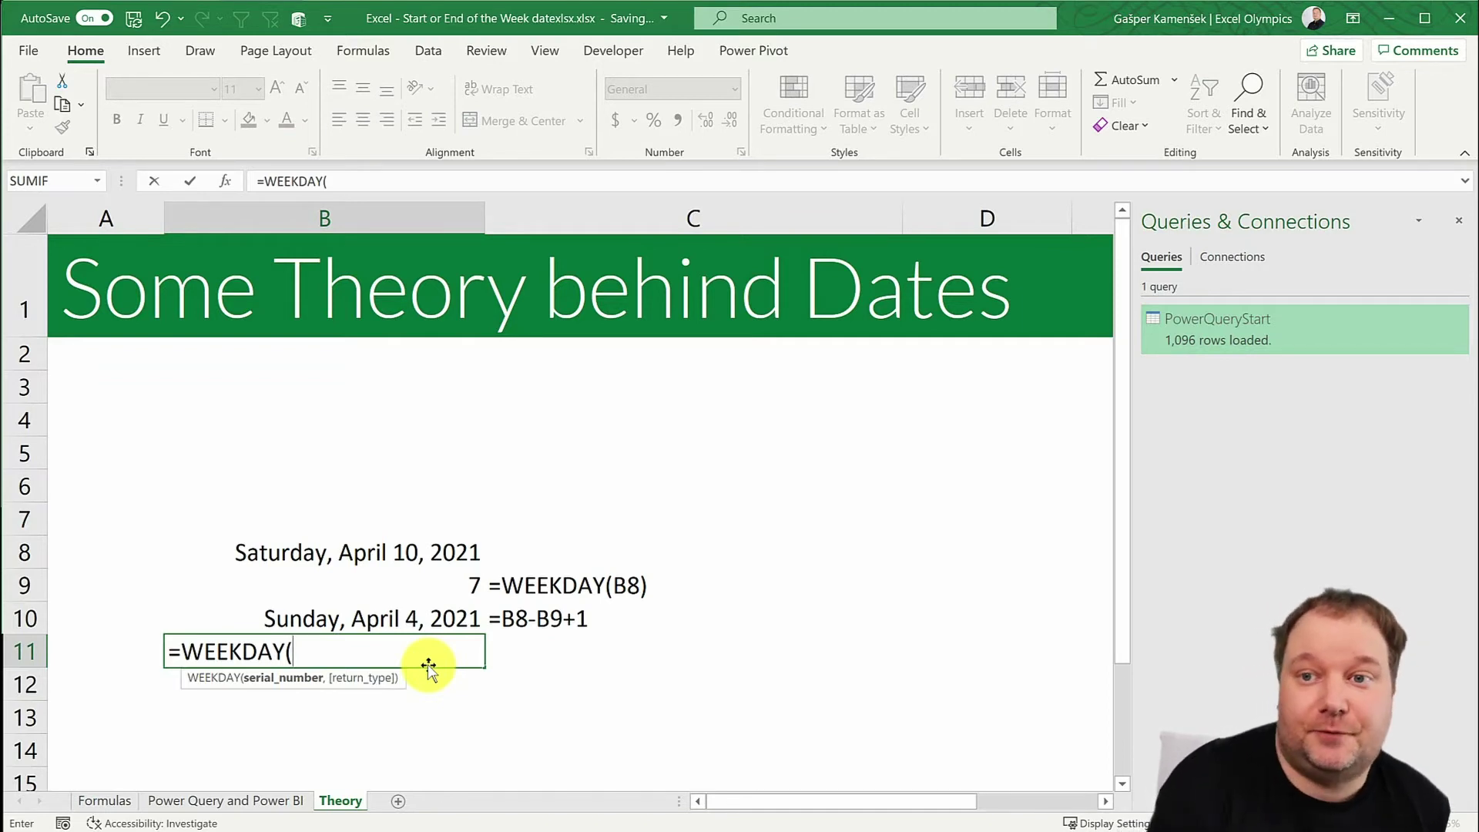
key("Up")
key("Up")
key("Up")
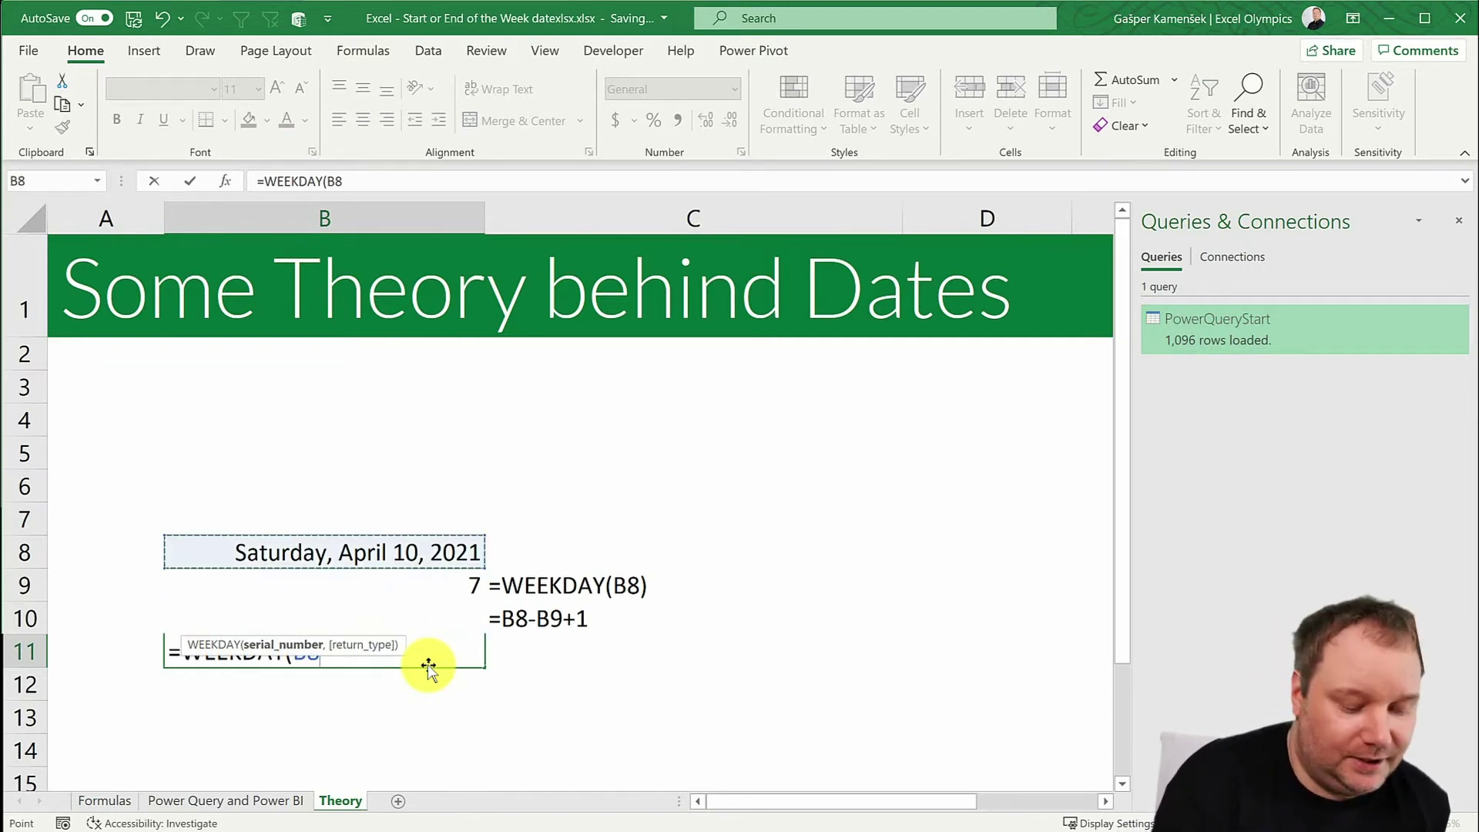
type(",")
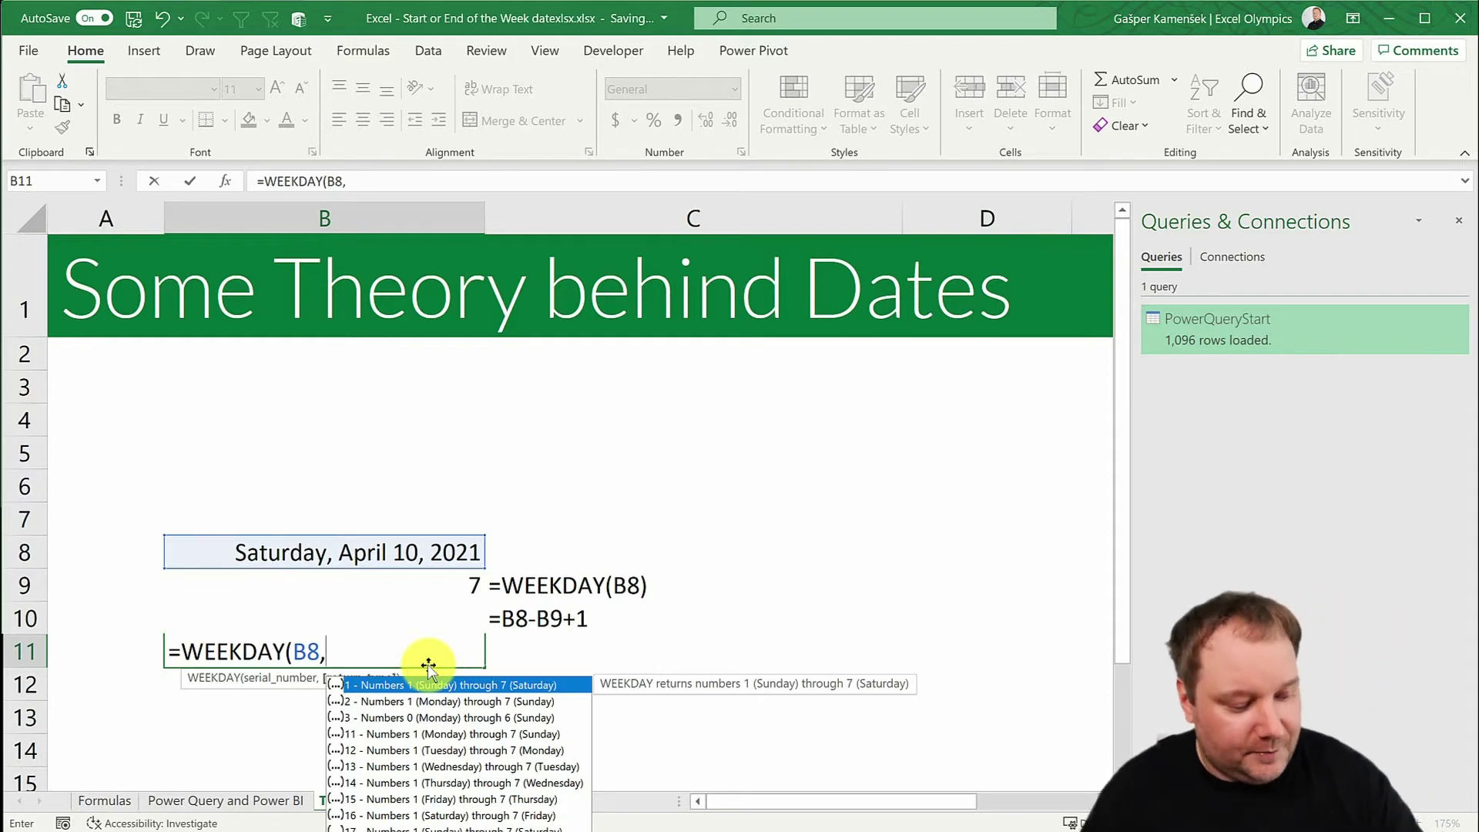
type("2")
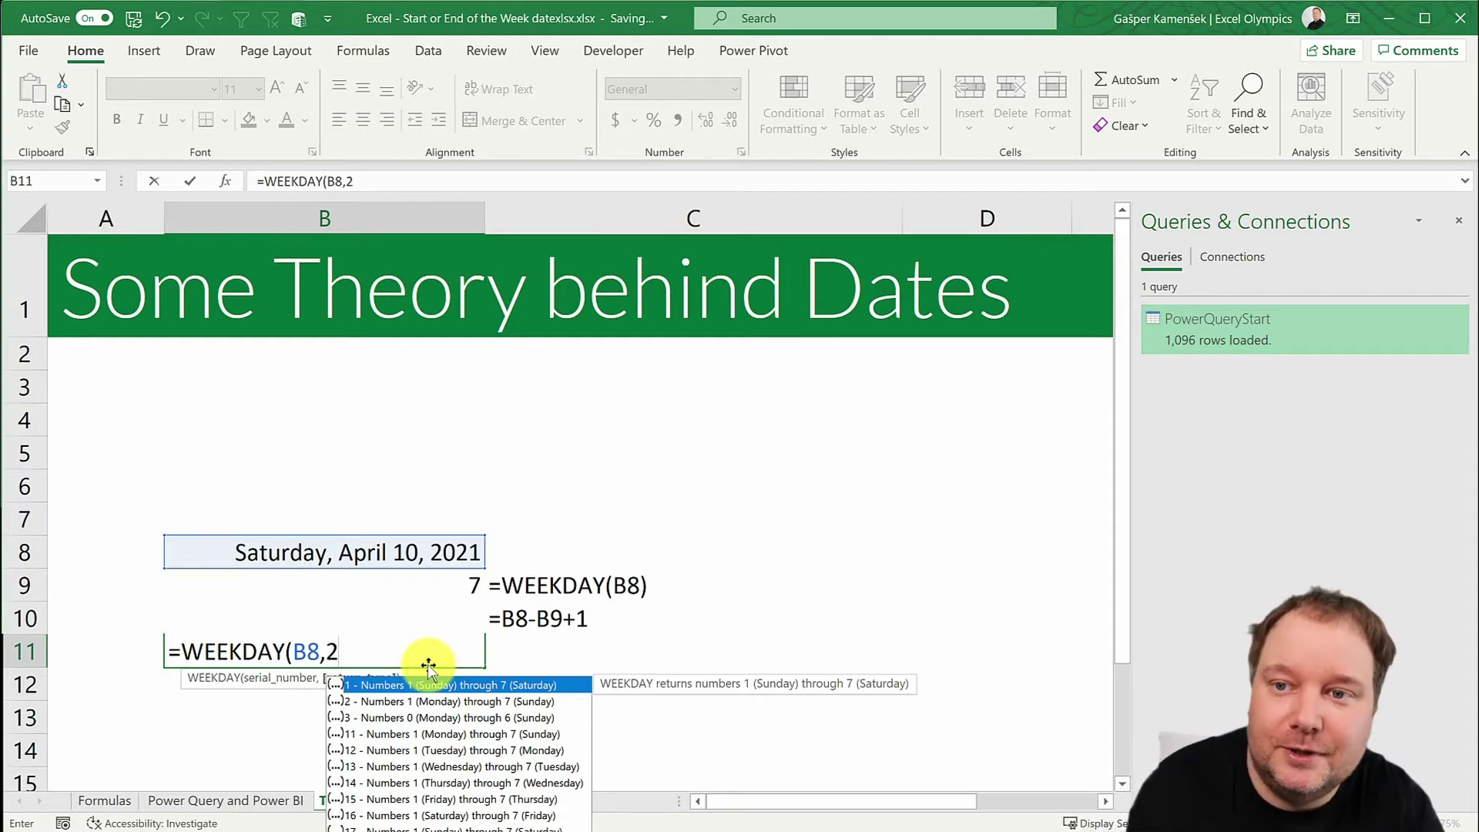
type(")")
key("ctrl+Return")
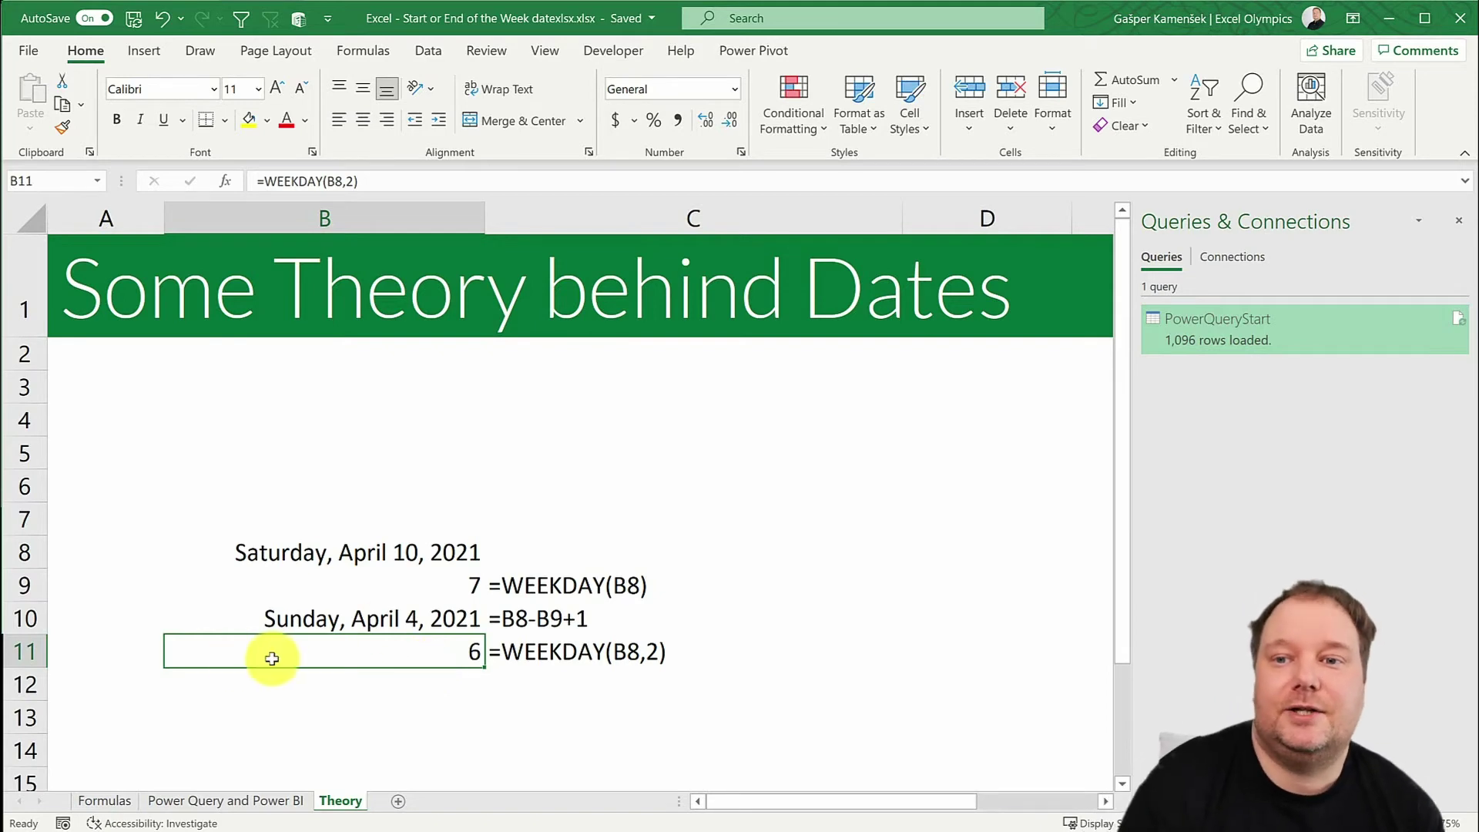
left_click(262, 801)
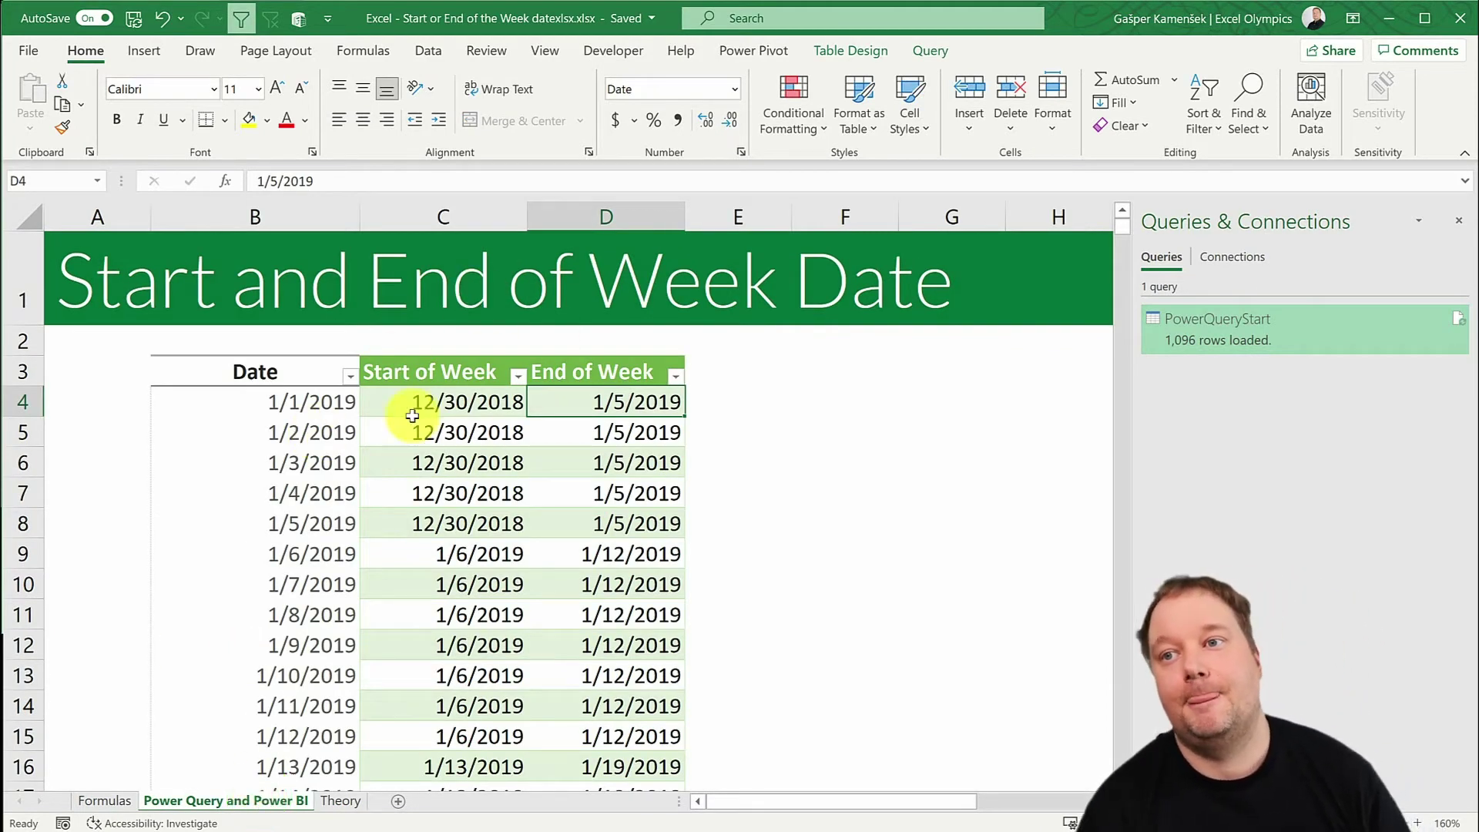
left_click(295, 404)
left_click(401, 403)
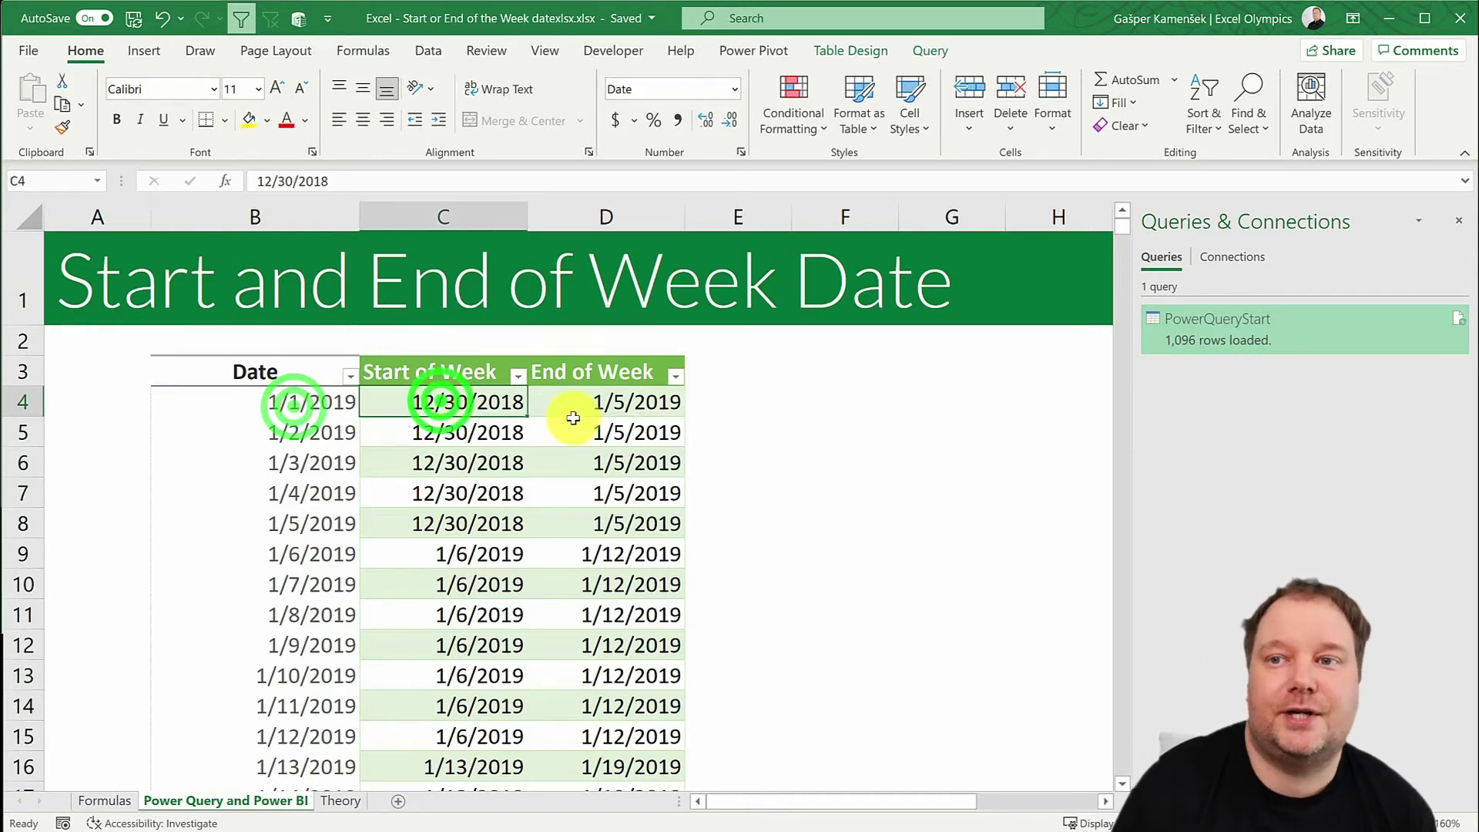
left_click(605, 402)
left_click(286, 406)
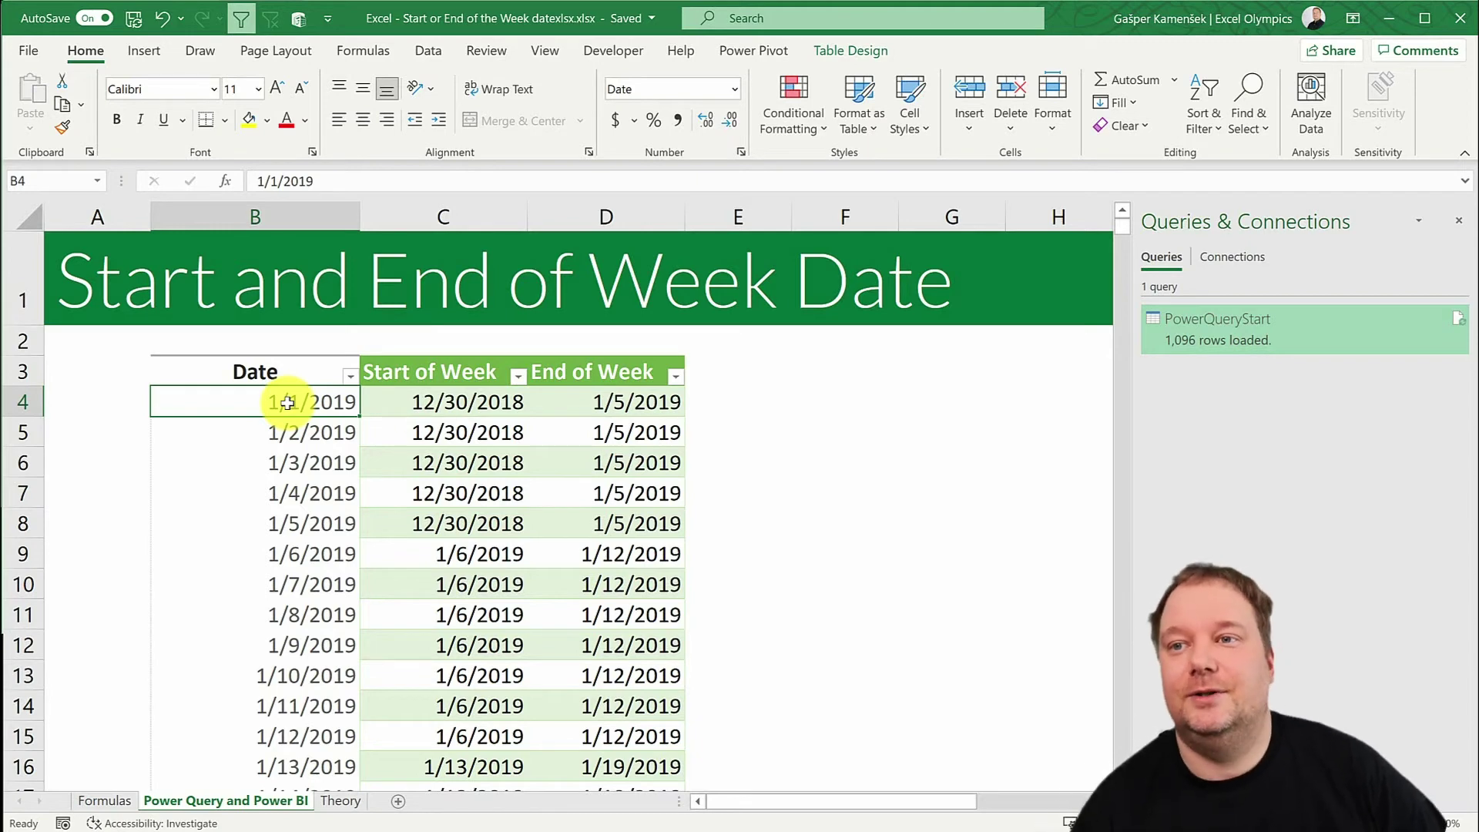
left_click_drag(435, 401, 610, 643)
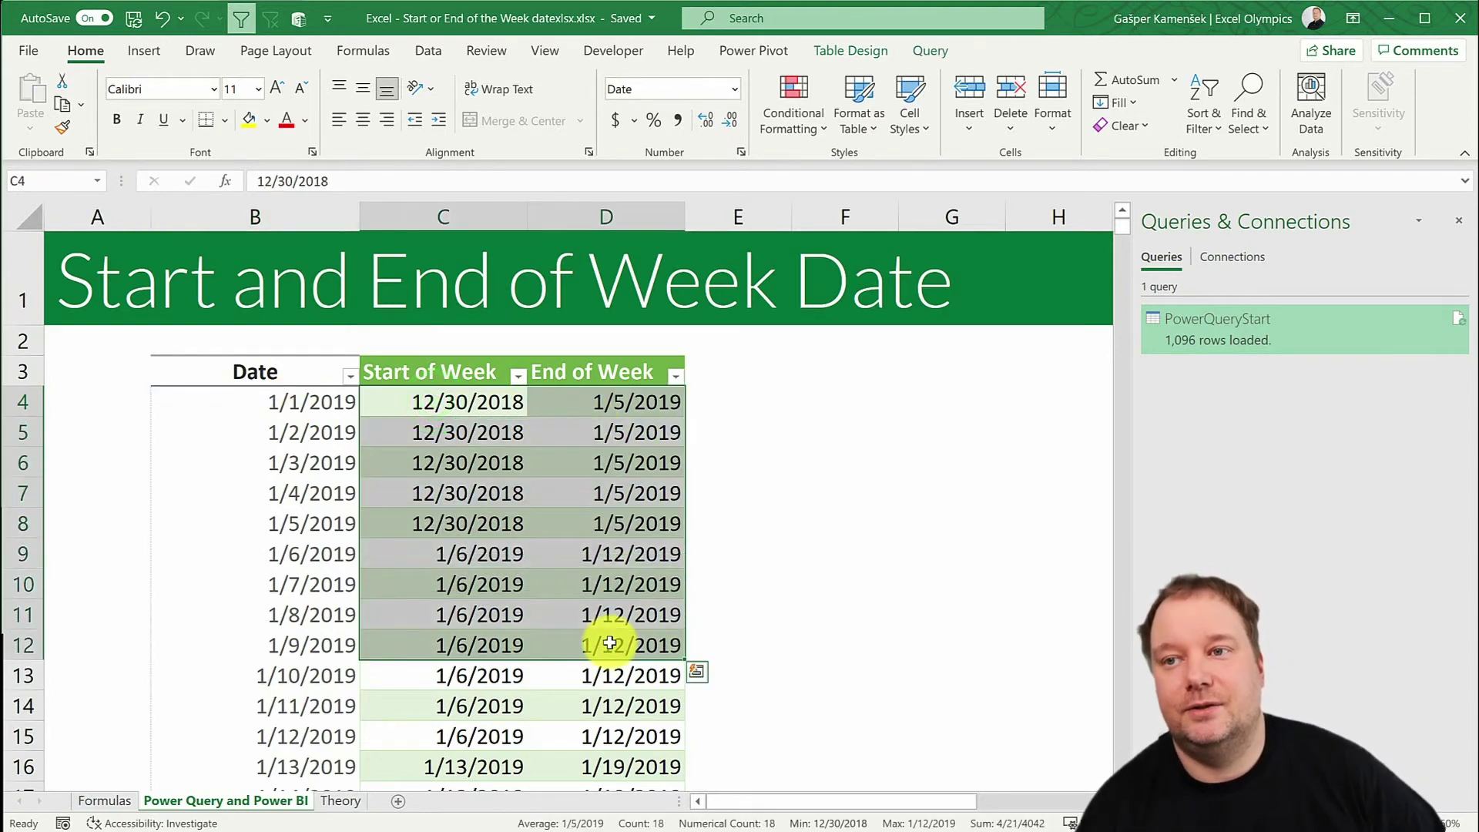
key("ctrl+1")
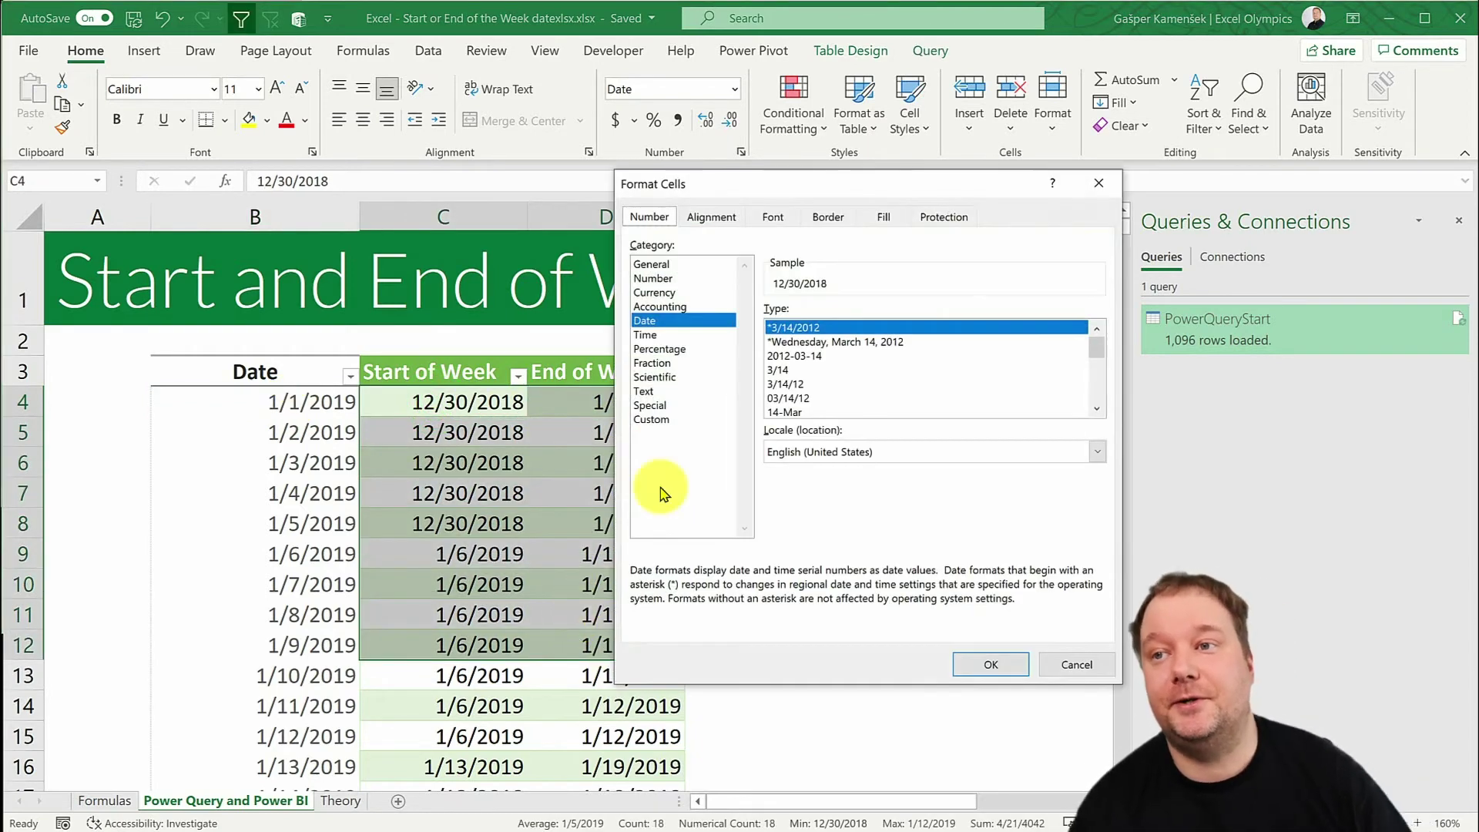
left_click(815, 344)
left_click(977, 661)
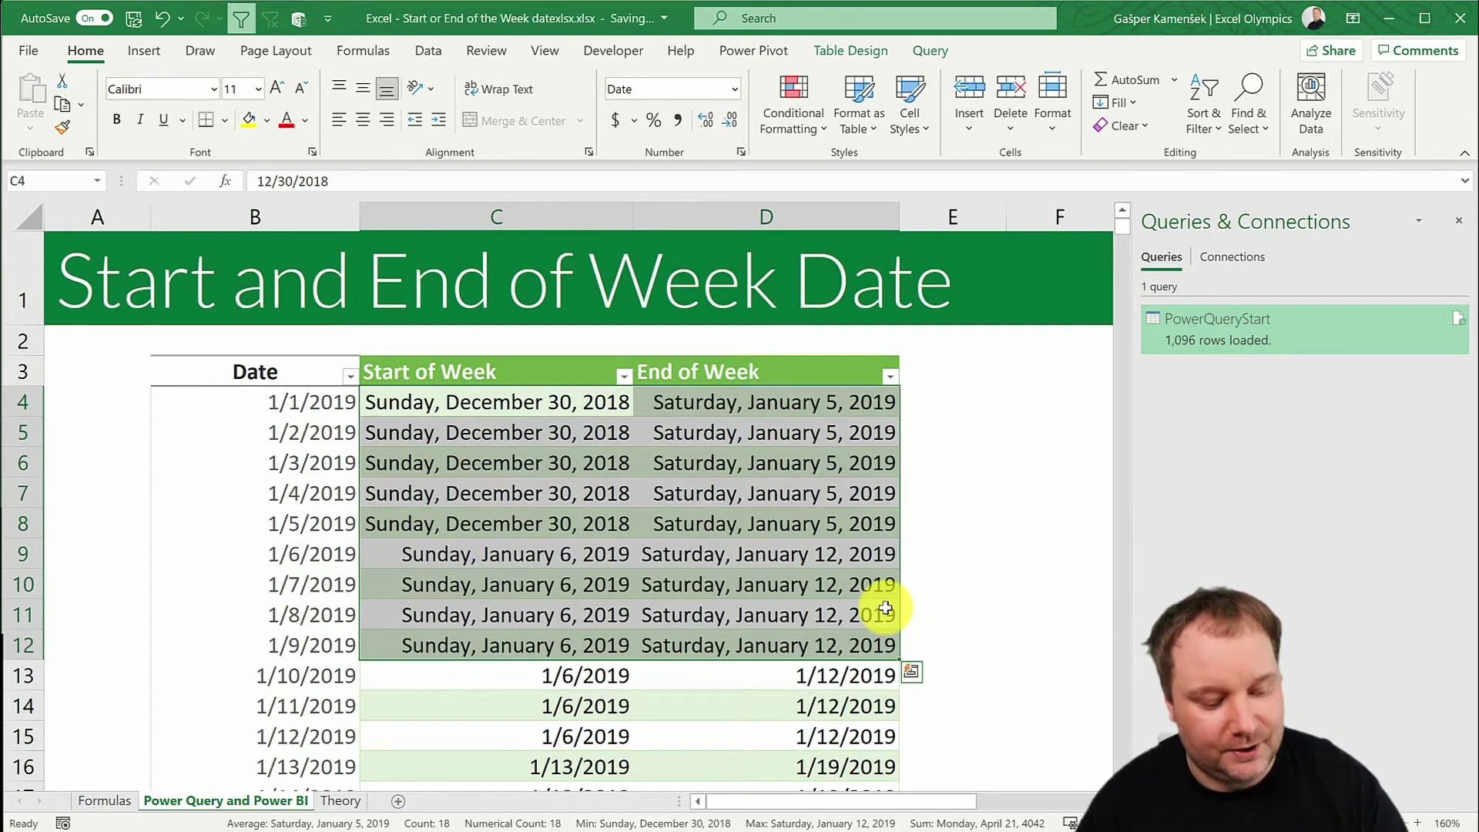
key("ctrl+z")
left_click(489, 432)
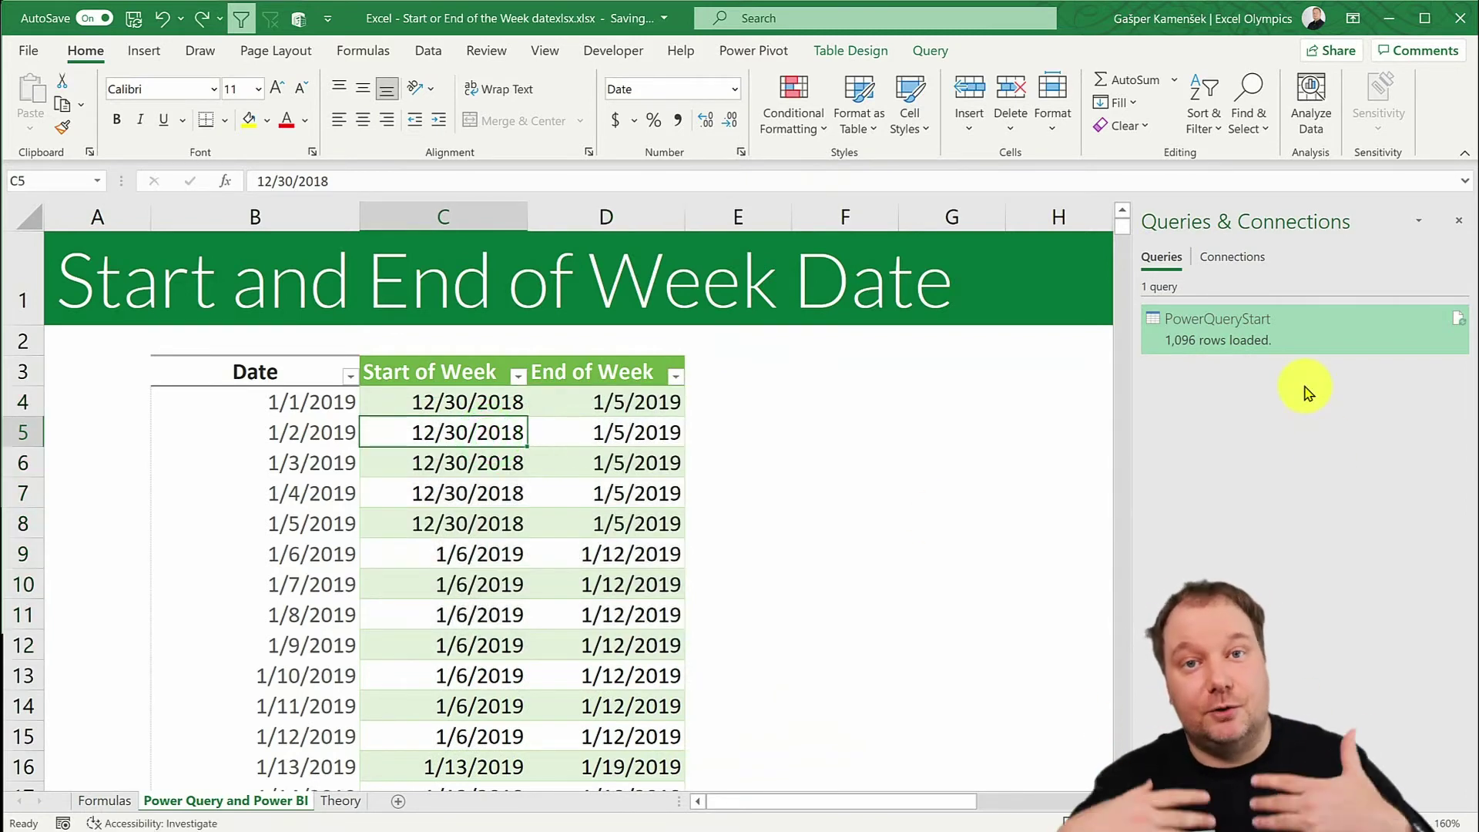
Open the PowerQueryStart query and examine the Inserted Start of Week step's Date.StartOfWeek formula
double_click(1252, 333)
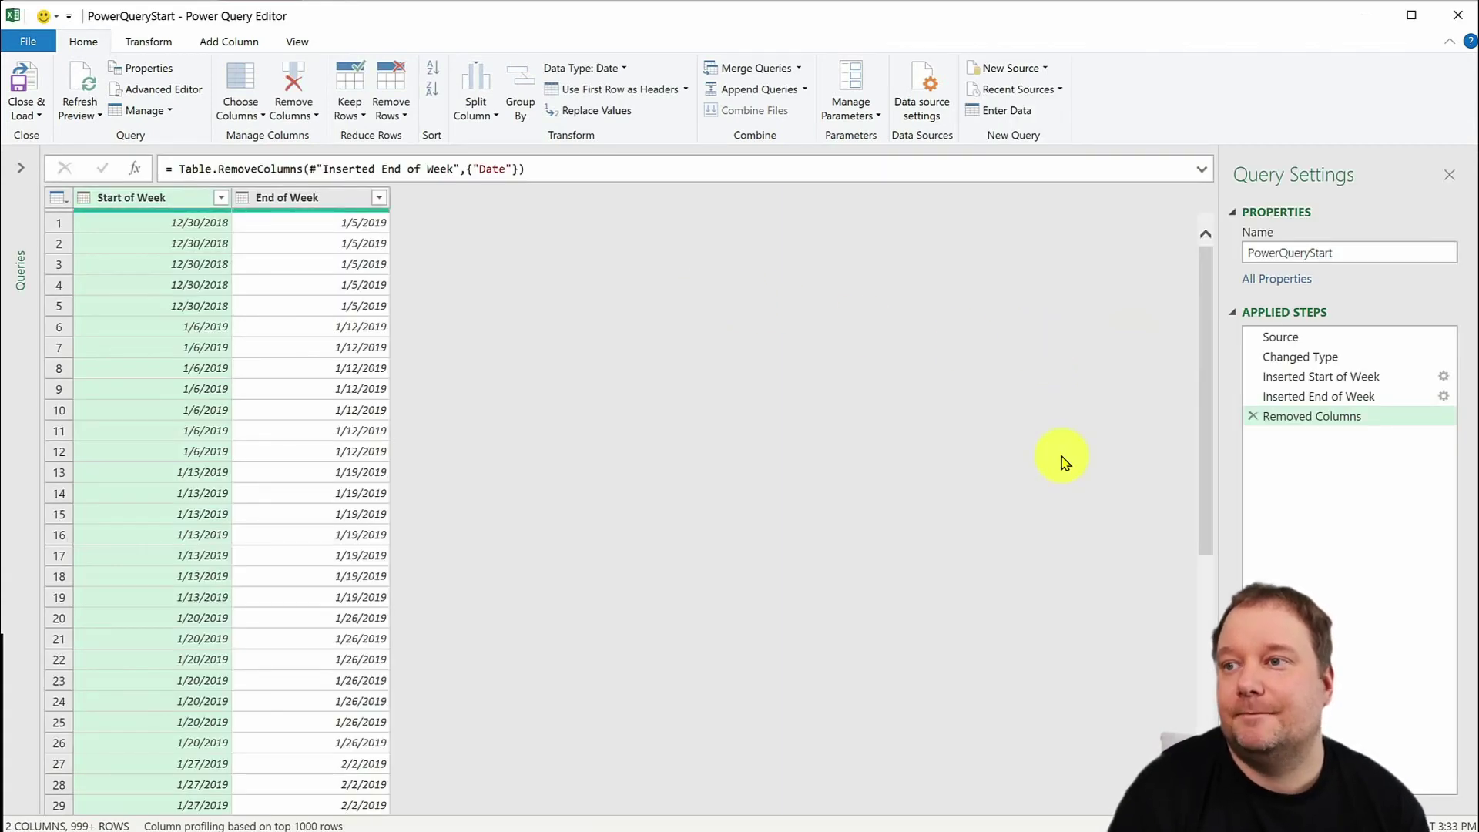
left_click(1345, 376)
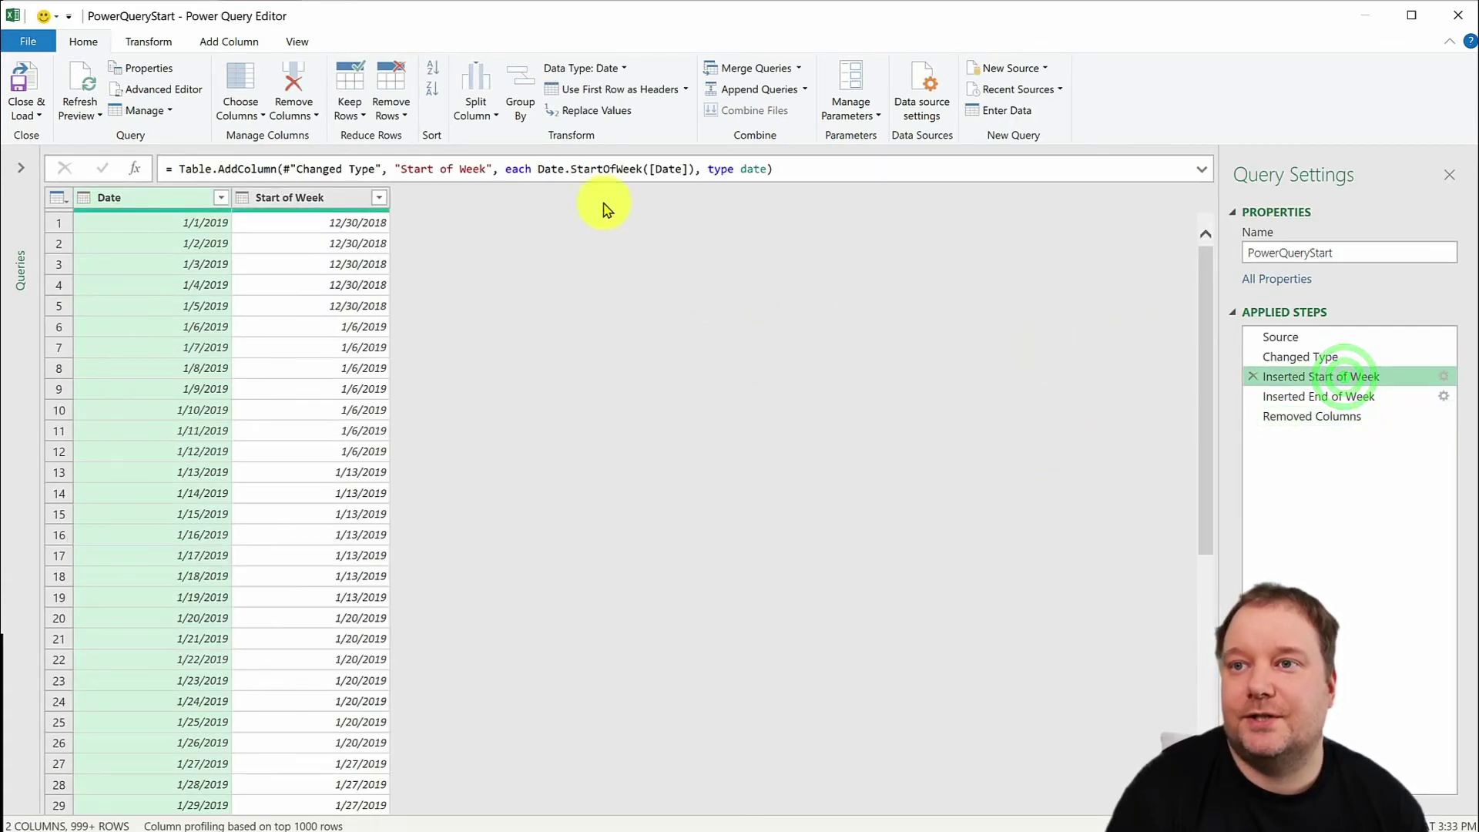
left_click(538, 169)
left_click_drag(539, 168, 626, 165)
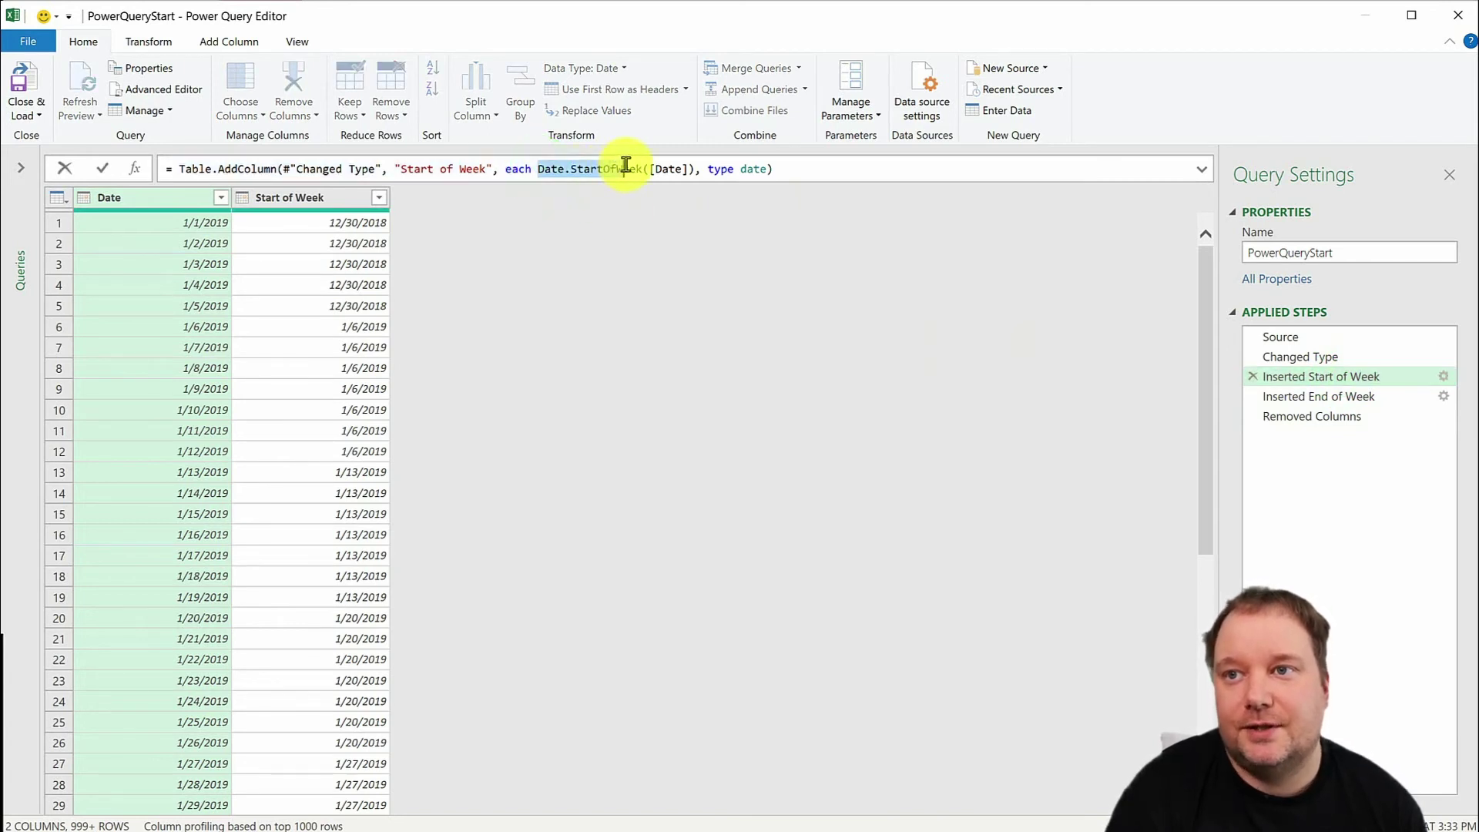
key("shift+Home")
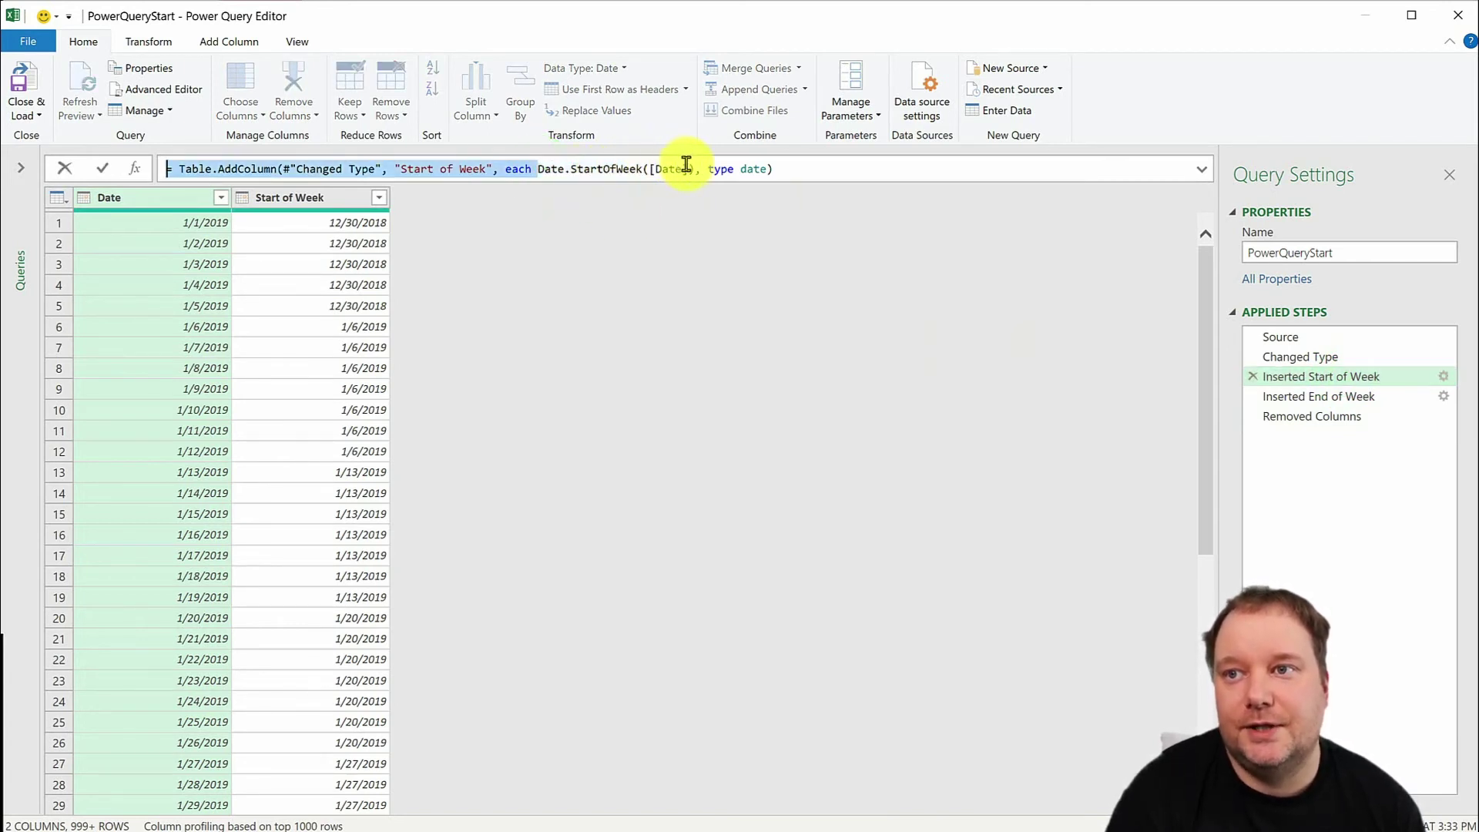
left_click(691, 163, "shift")
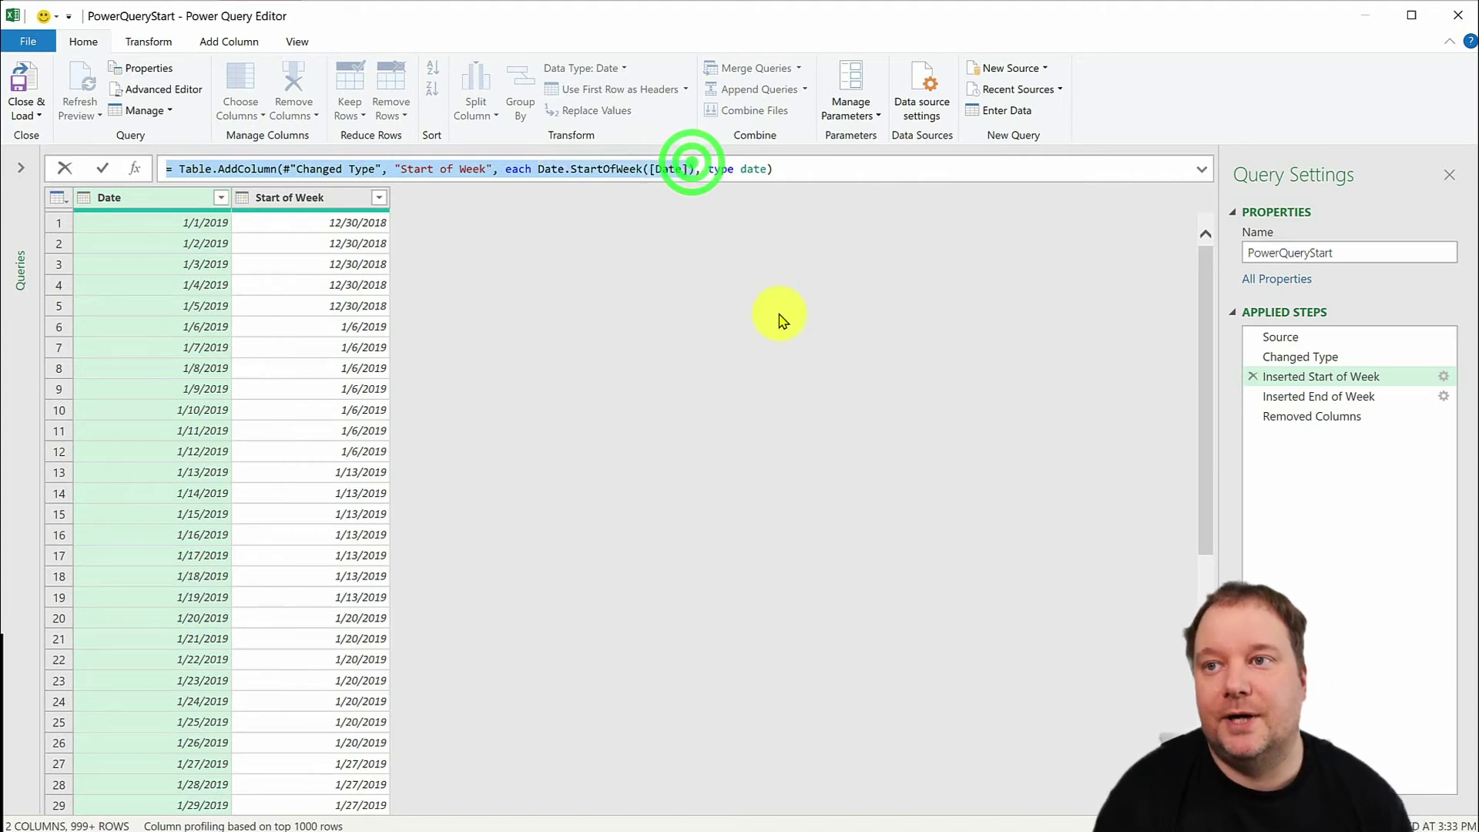
left_click(689, 164, "shift")
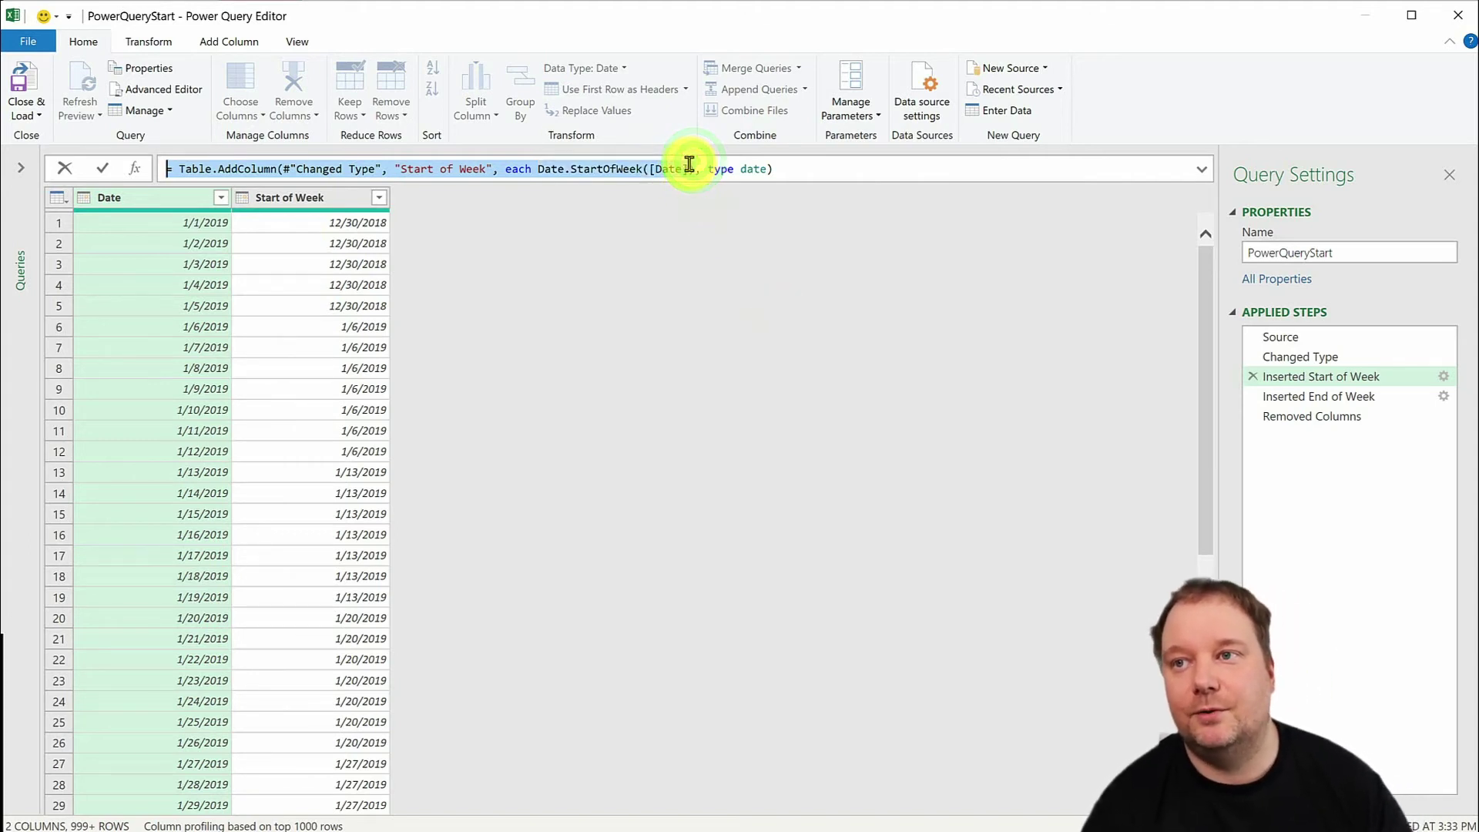
left_click(688, 164, "shift")
left_click(692, 172, "shift")
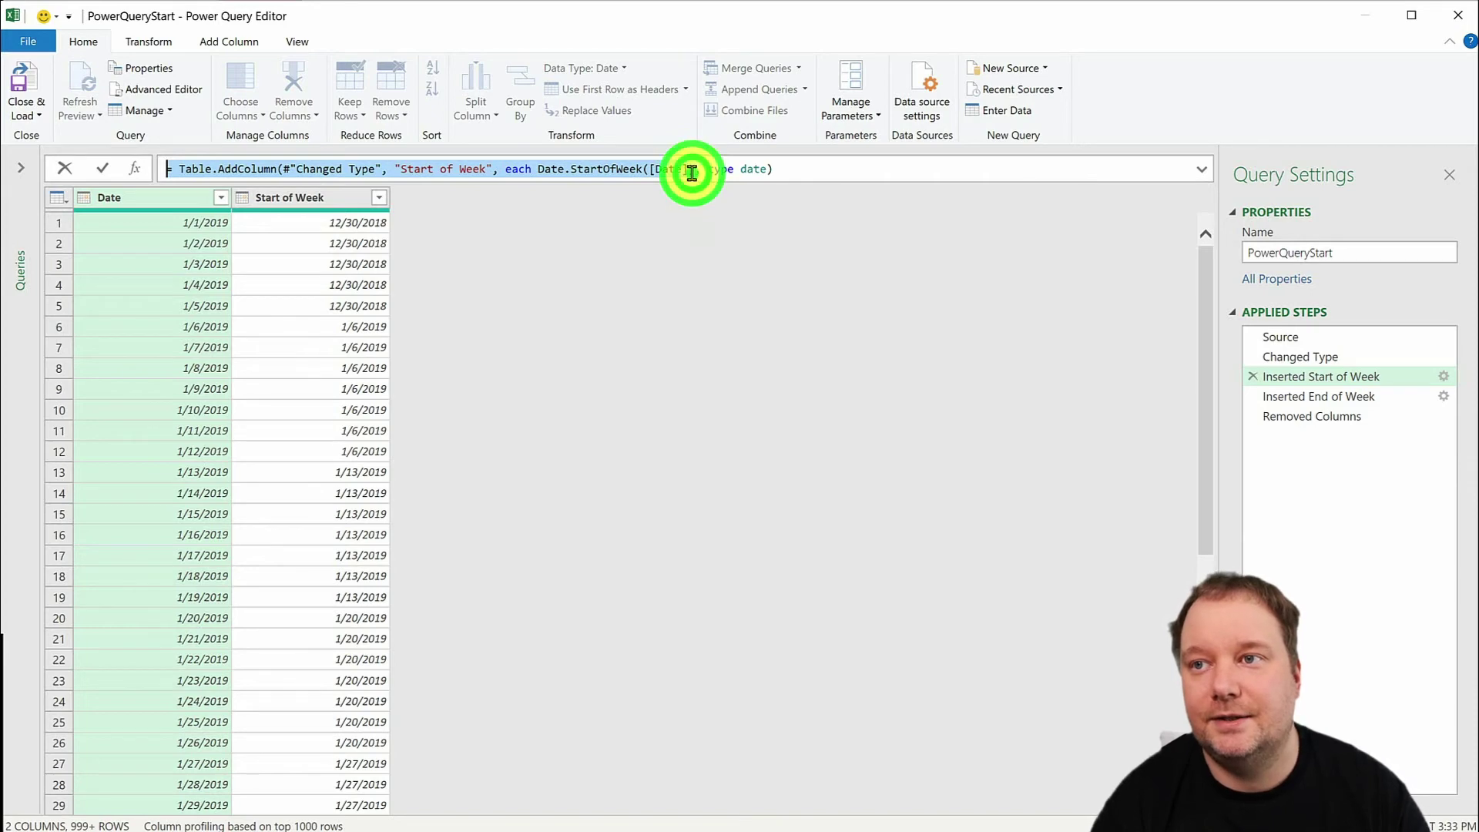
left_click(779, 165)
key("Escape")
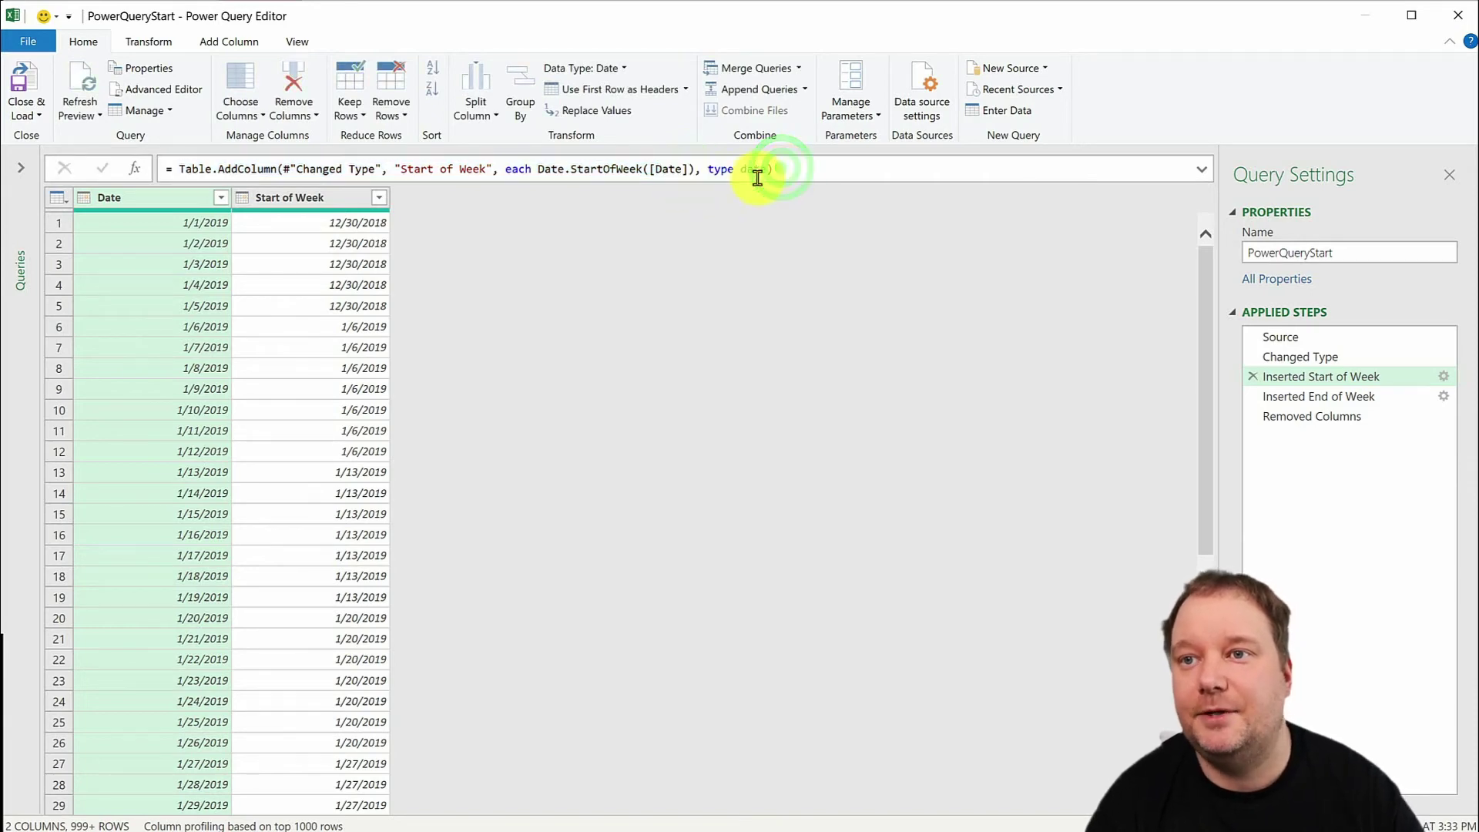
left_click(688, 167)
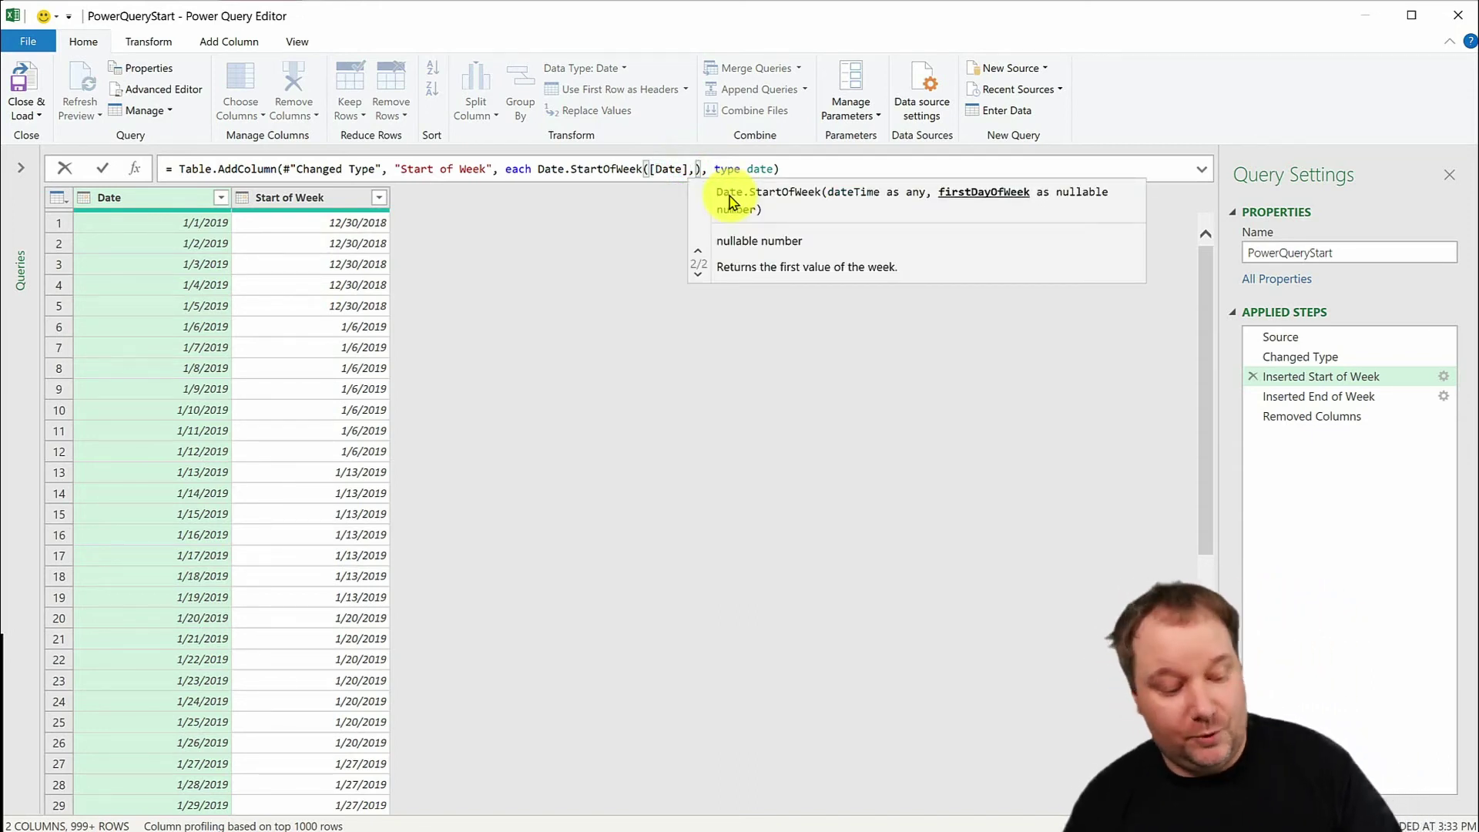
Change the formula to Date.StartOfWeek([Date],Day.Monday) and load the query back into Excel
type(",")
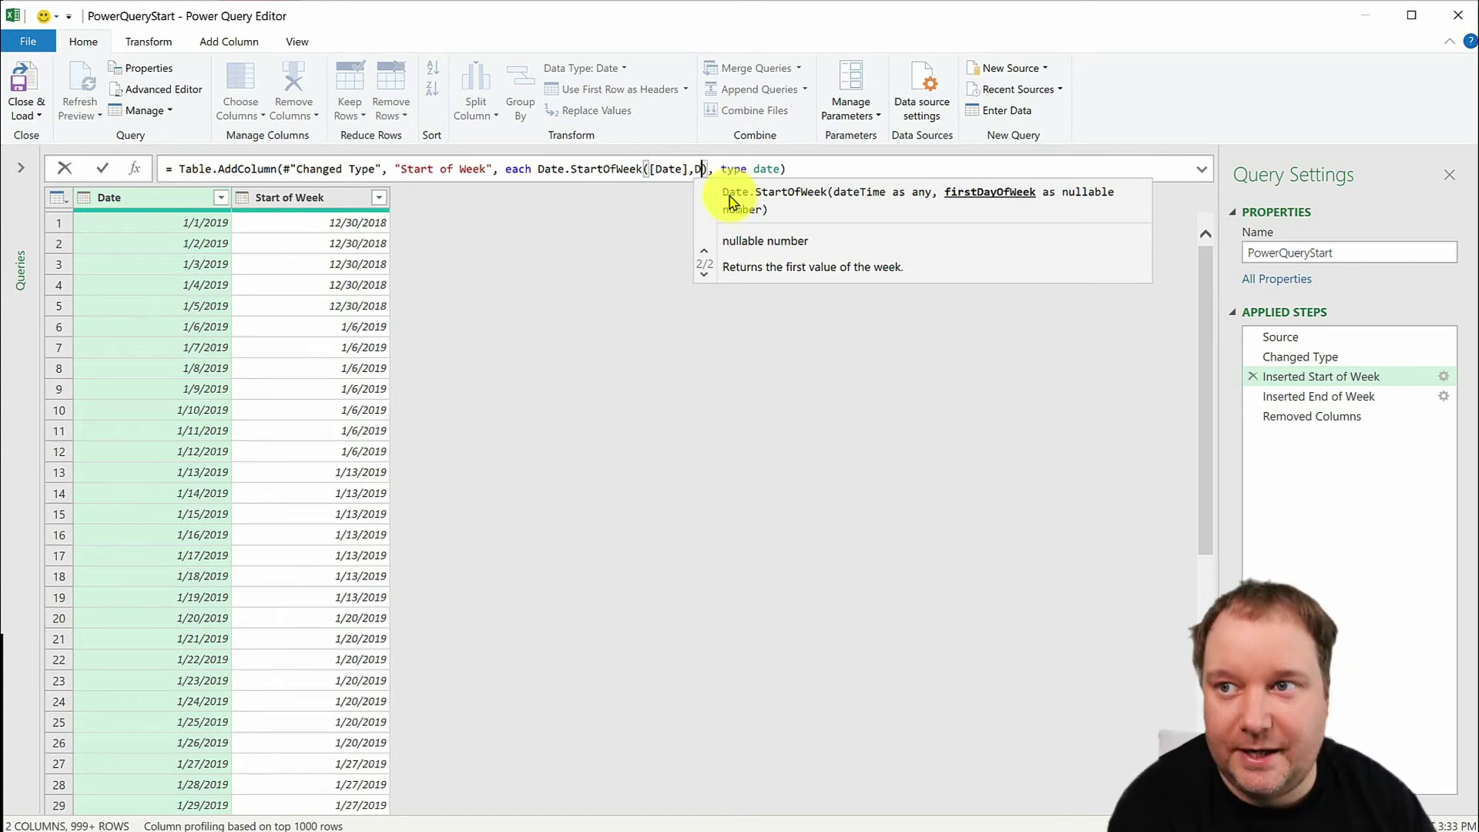
type("Day")
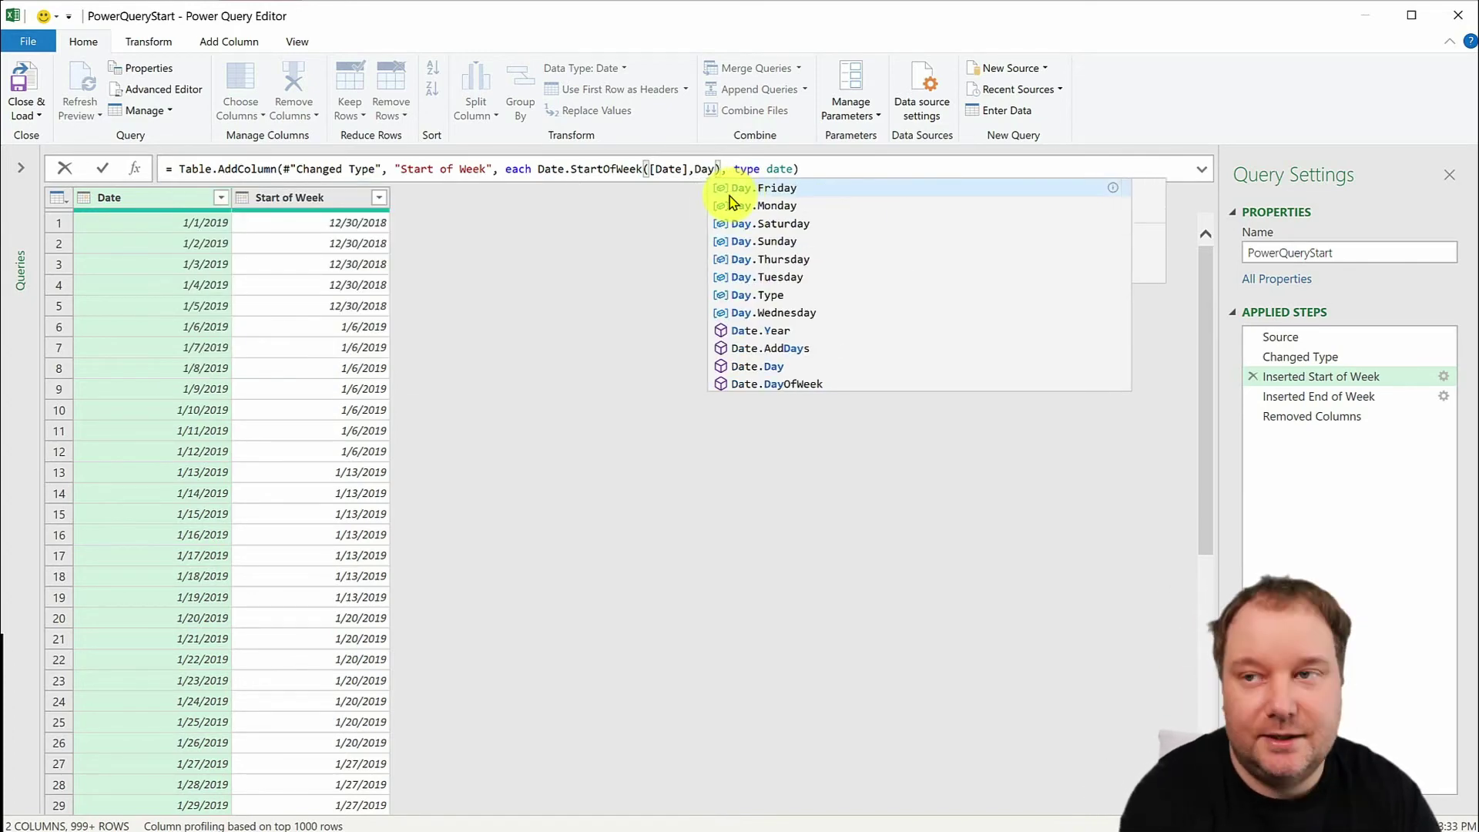
type(".")
key("Down")
key("Down")
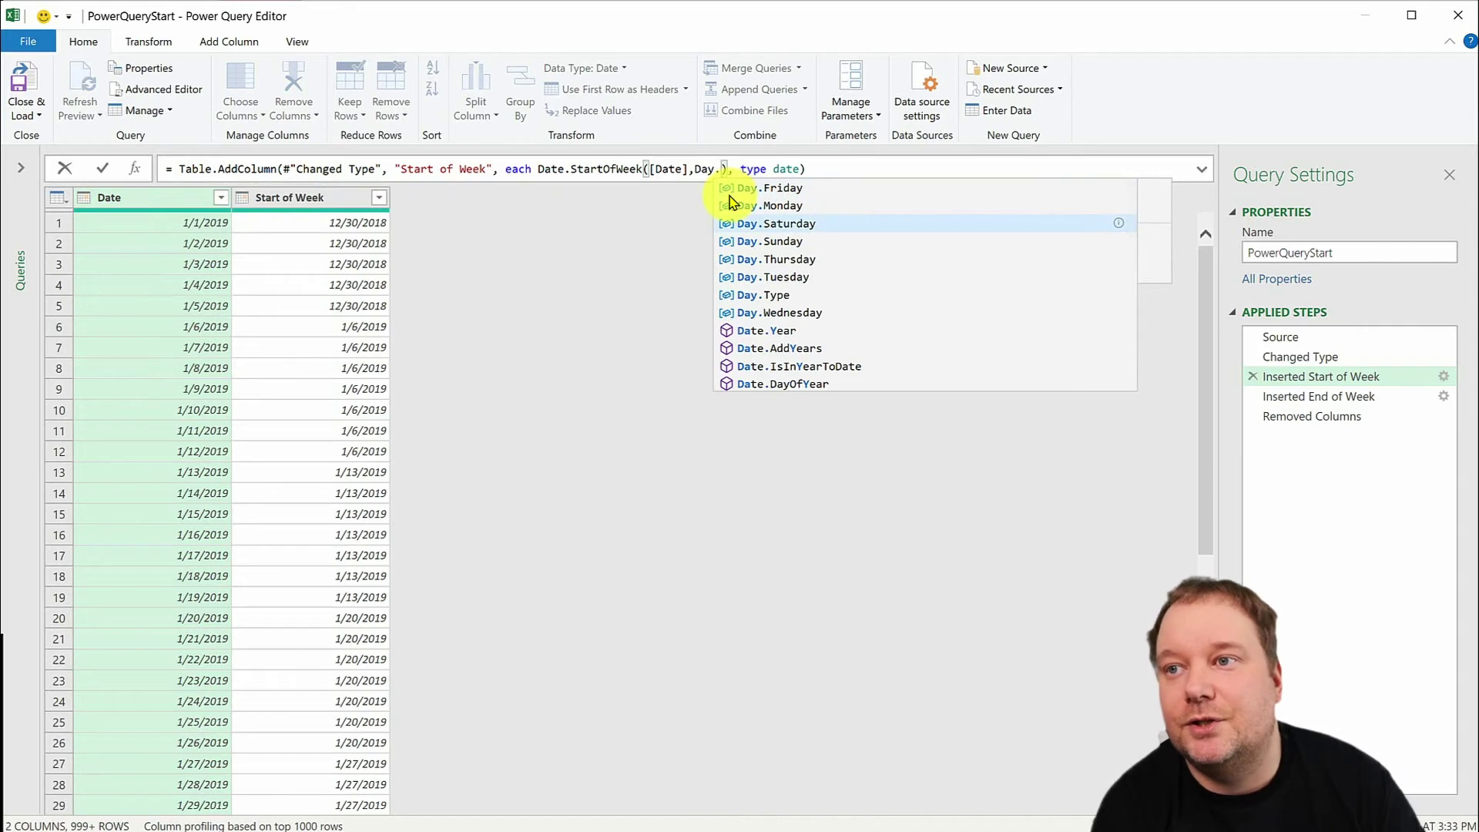
key("Up")
key("Tab")
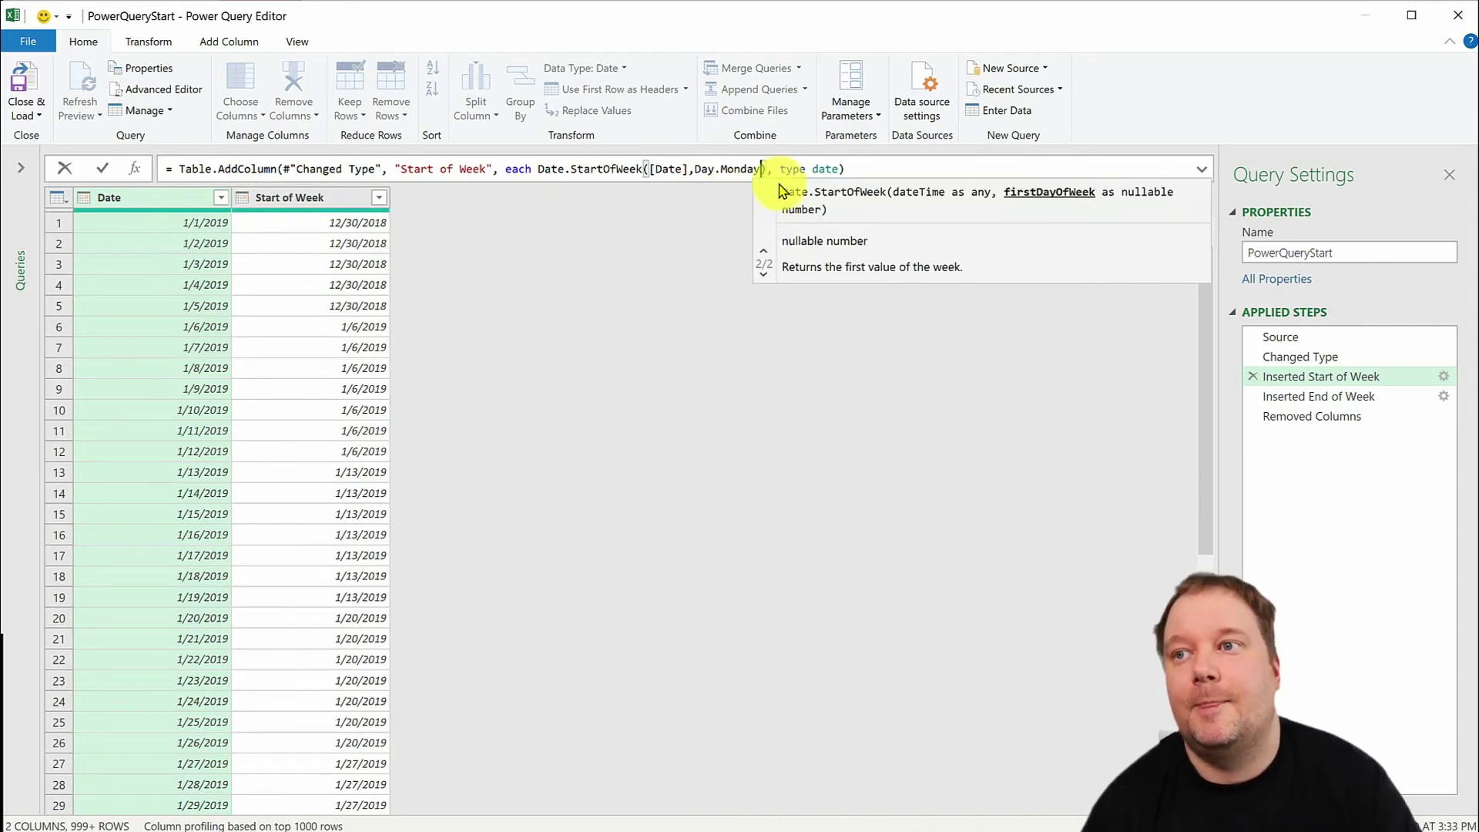
left_click(853, 164)
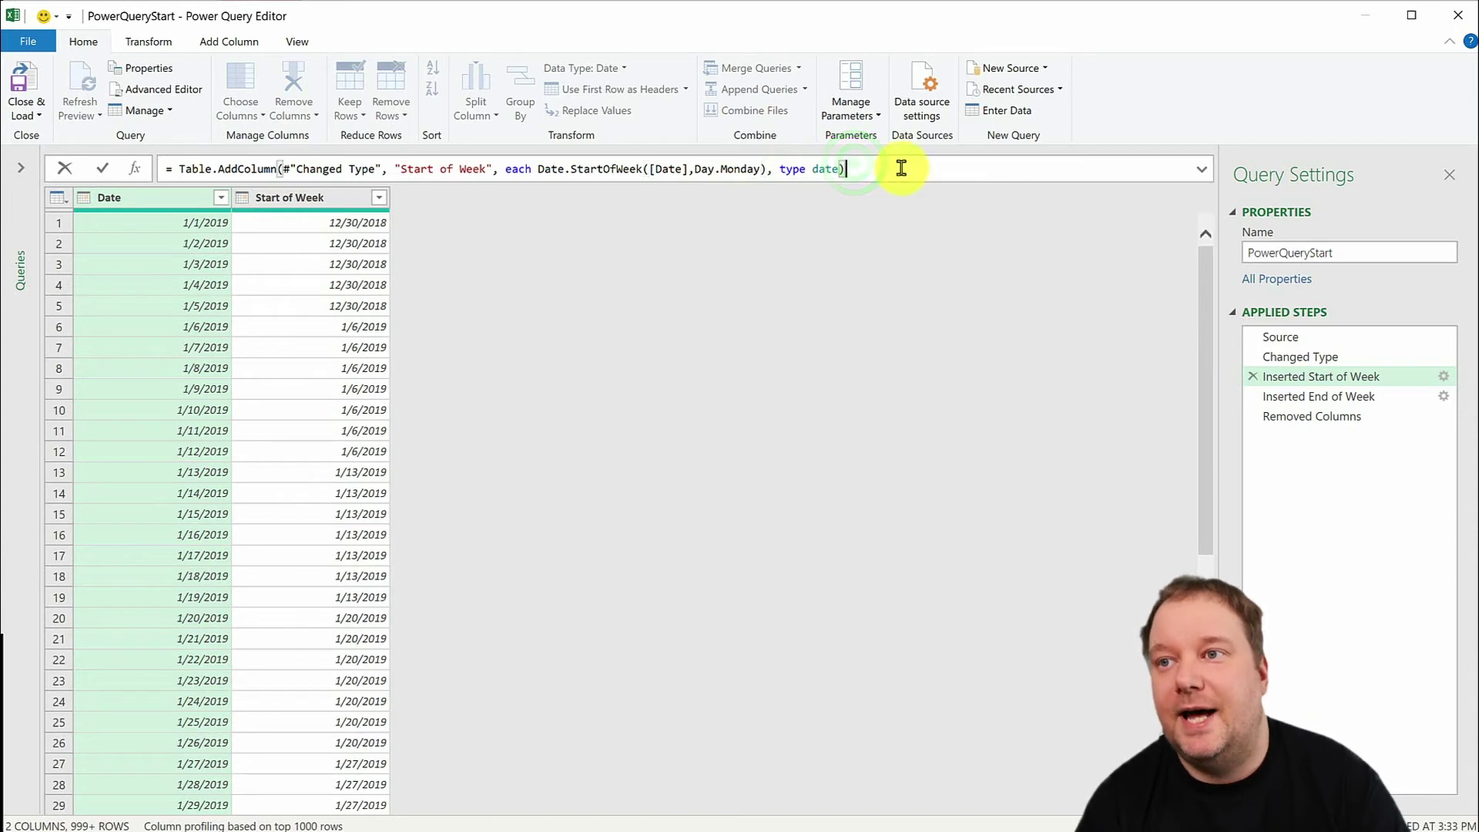
key("Return")
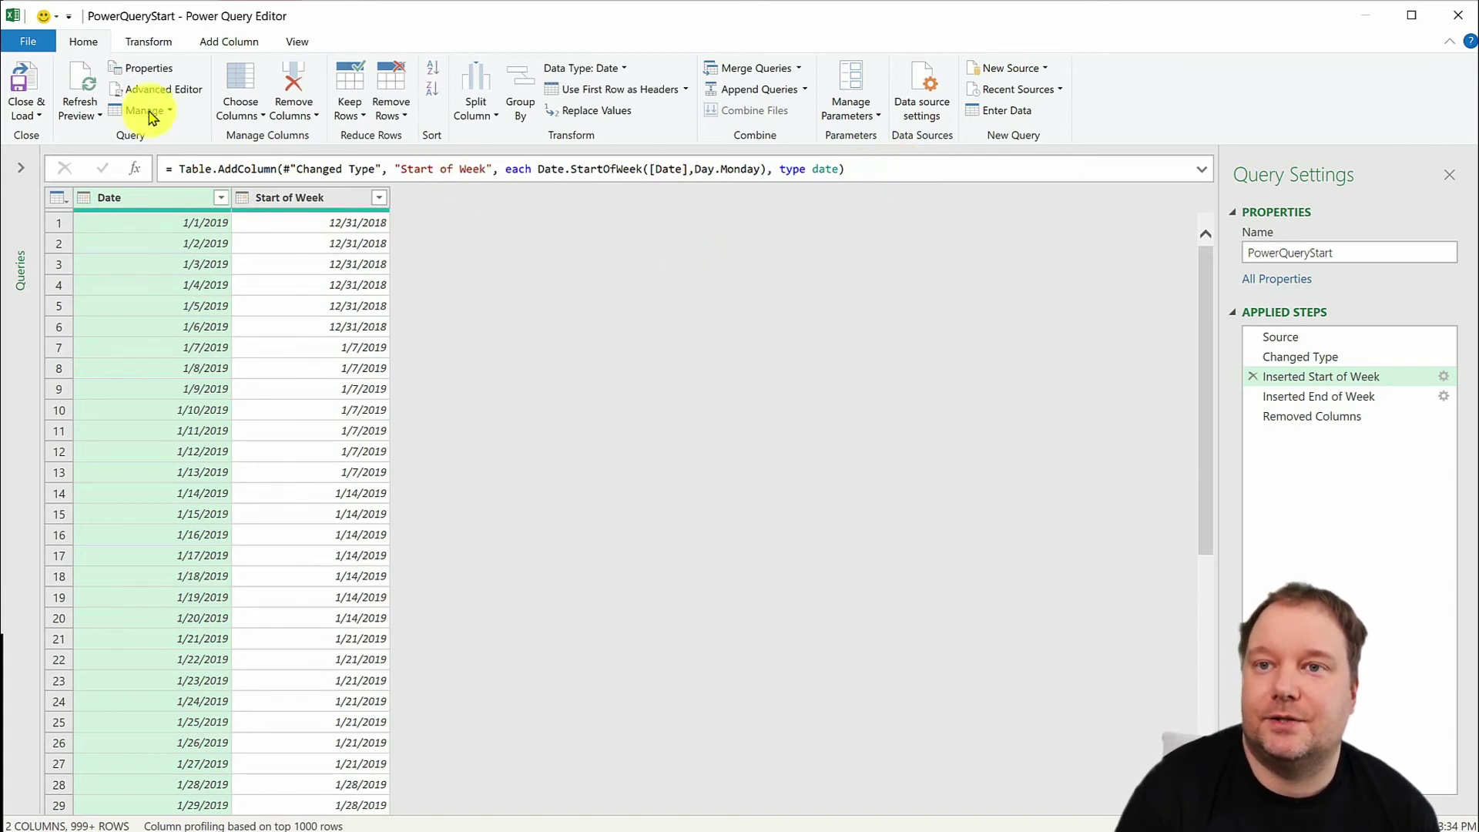
left_click(25, 73)
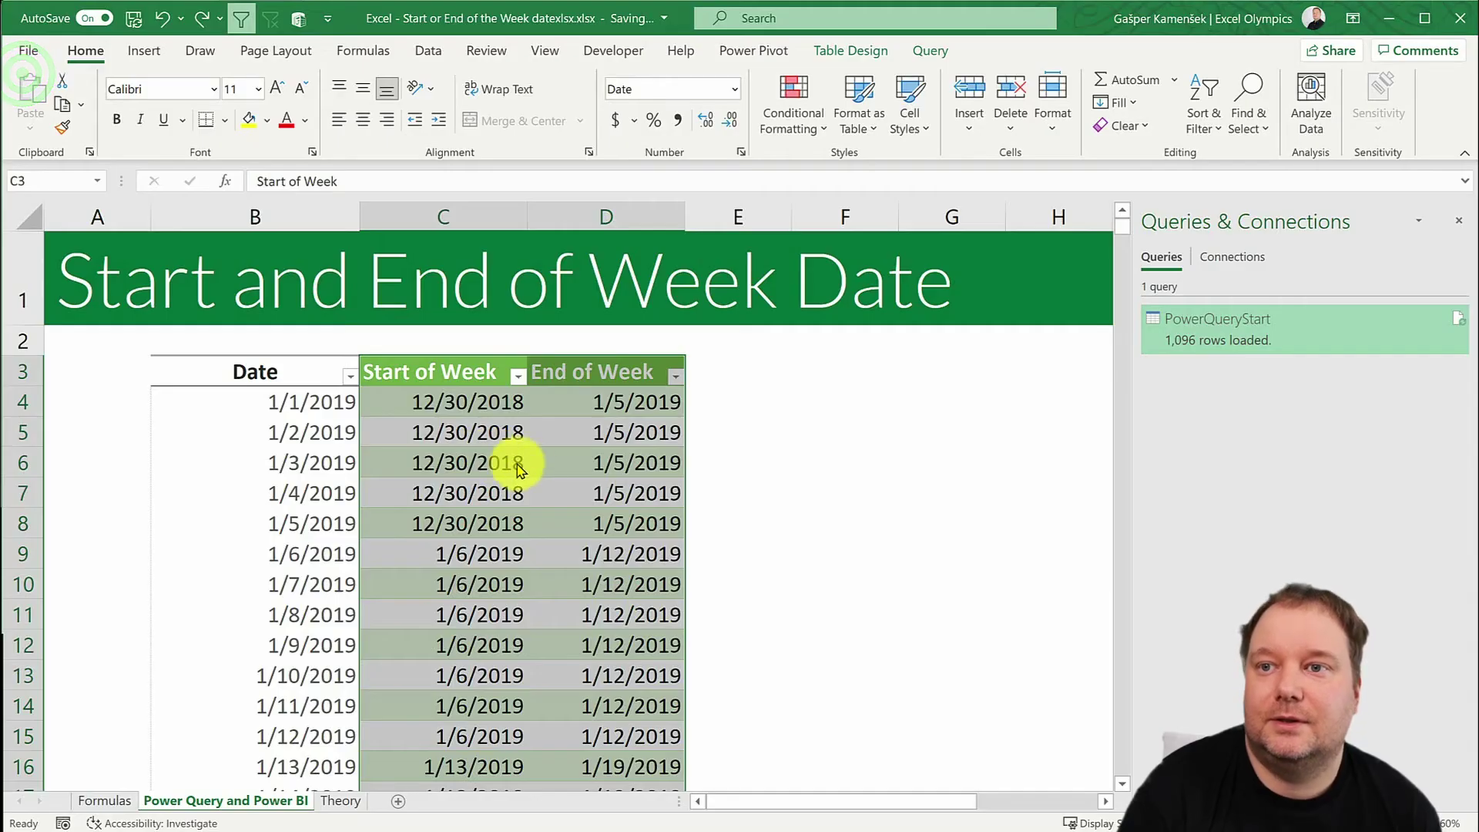
Format C4:D12 with the long 'Wednesday, March 14, 2012' date type
left_click_drag(478, 402, 649, 652)
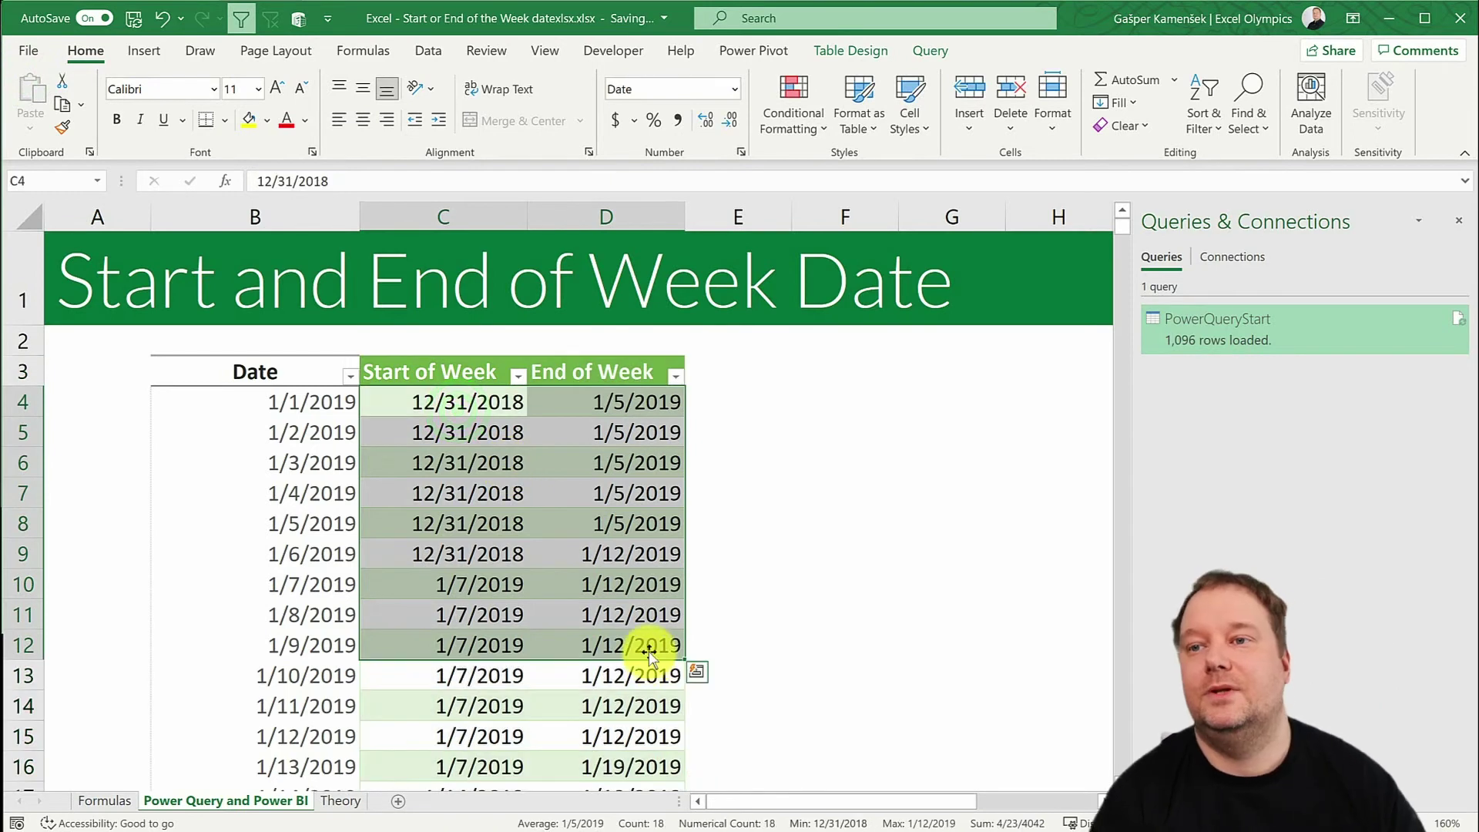
key("ctrl+1")
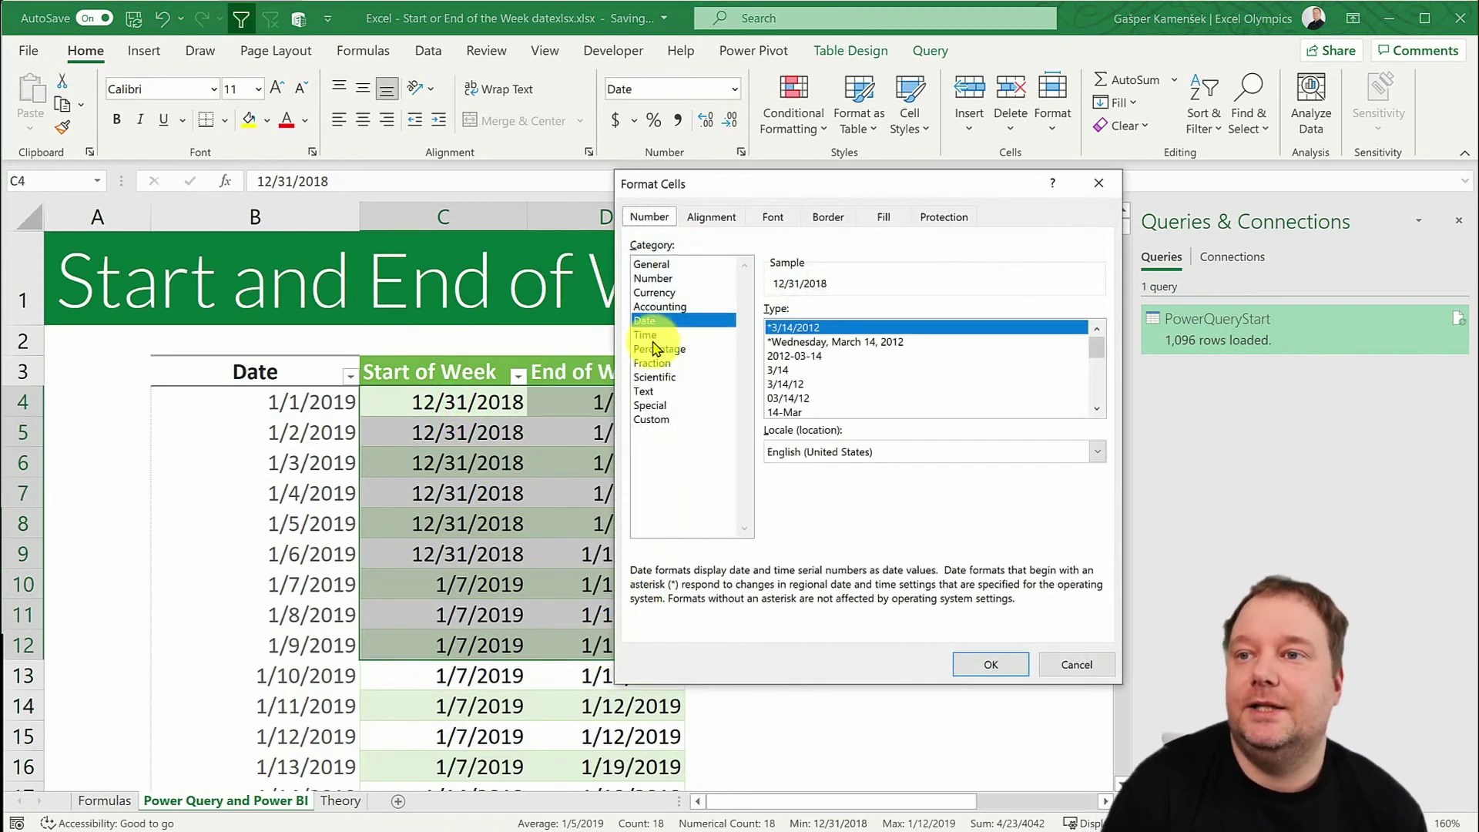
left_click(825, 342)
left_click(991, 665)
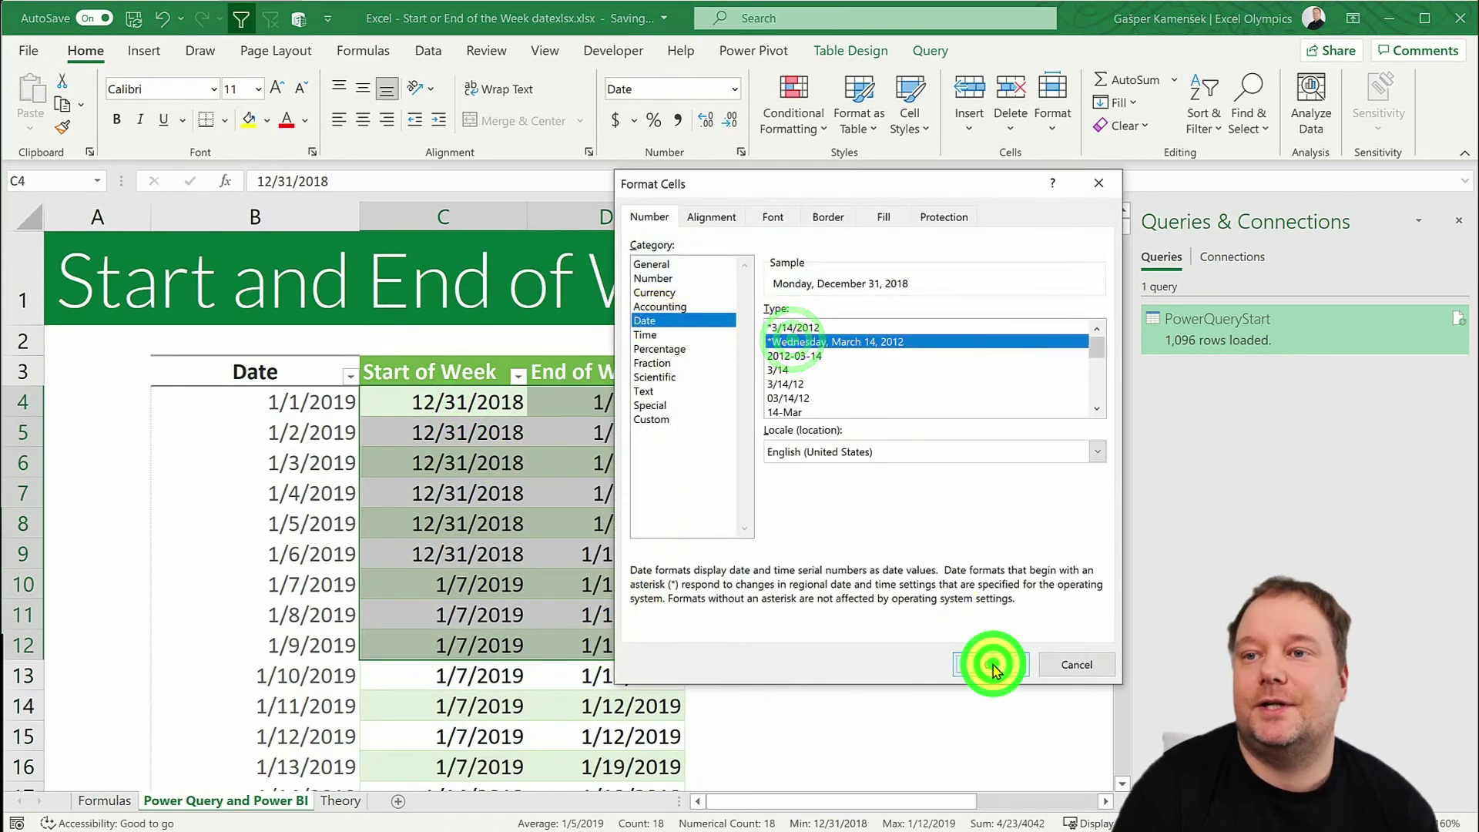
Select the End of Week dates D4:D12 and reopen the PowerQueryStart query
left_click(453, 401)
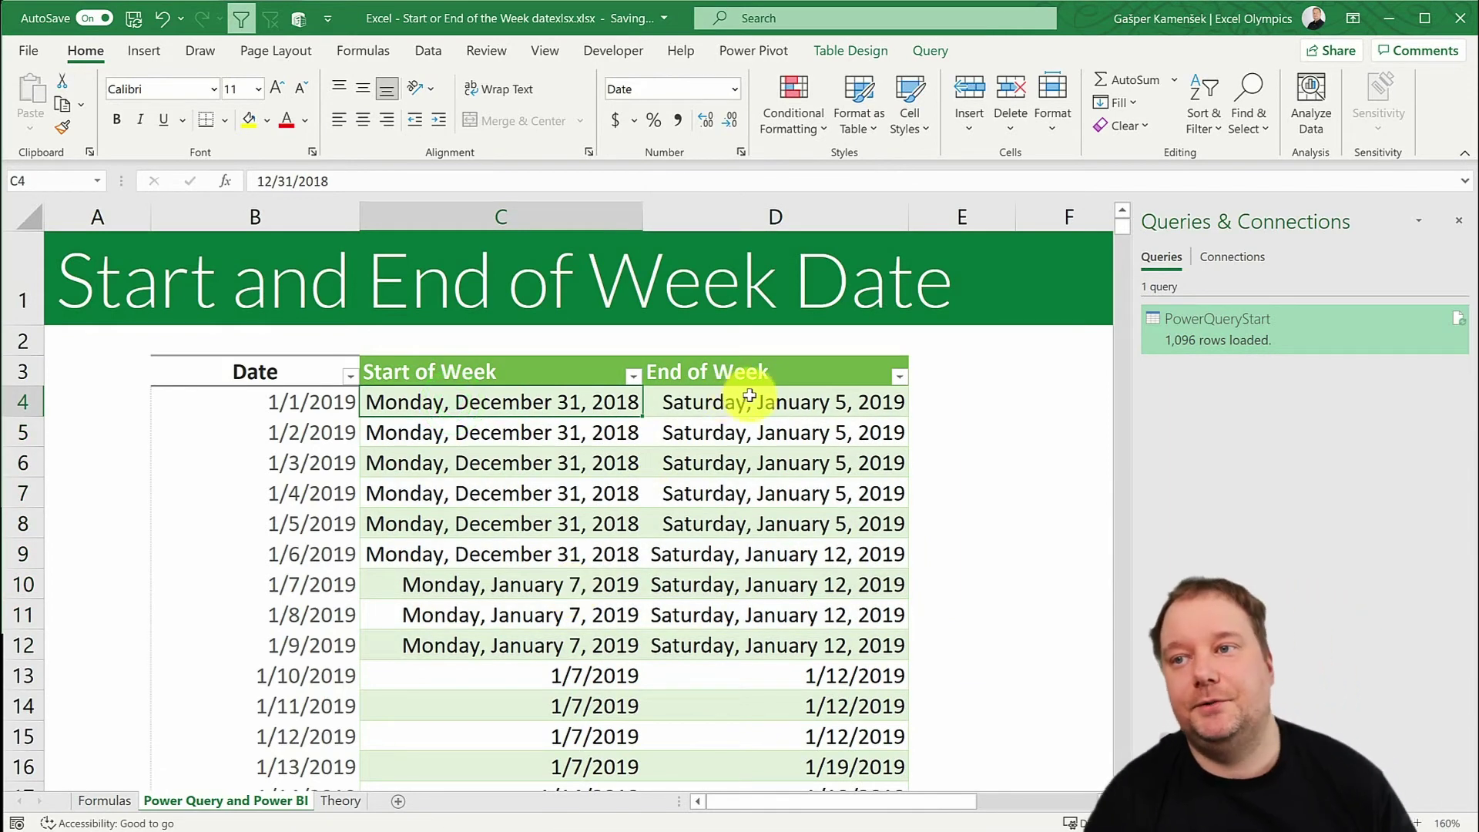
left_click_drag(749, 397, 790, 634)
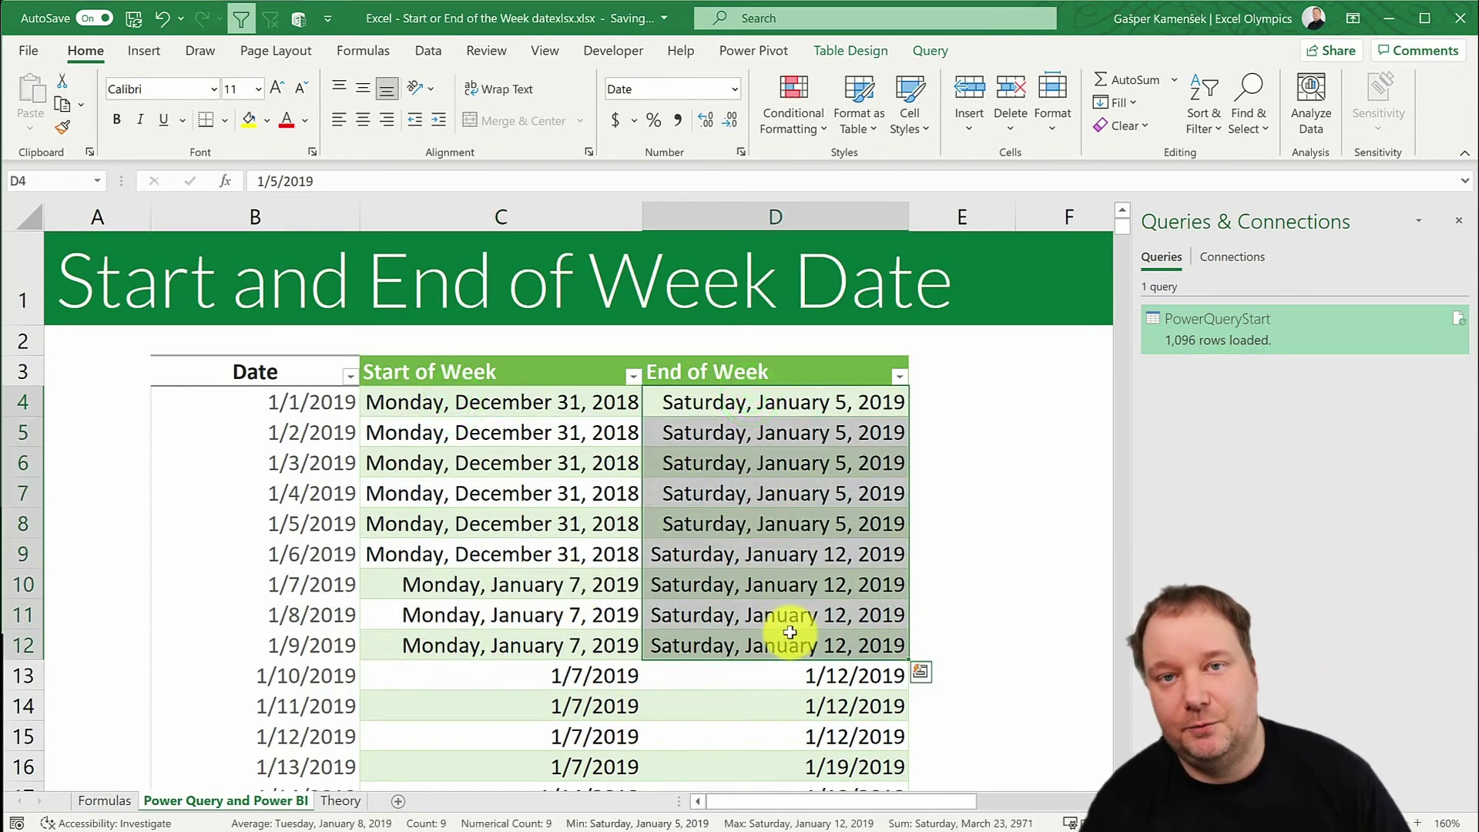
left_click(1189, 323)
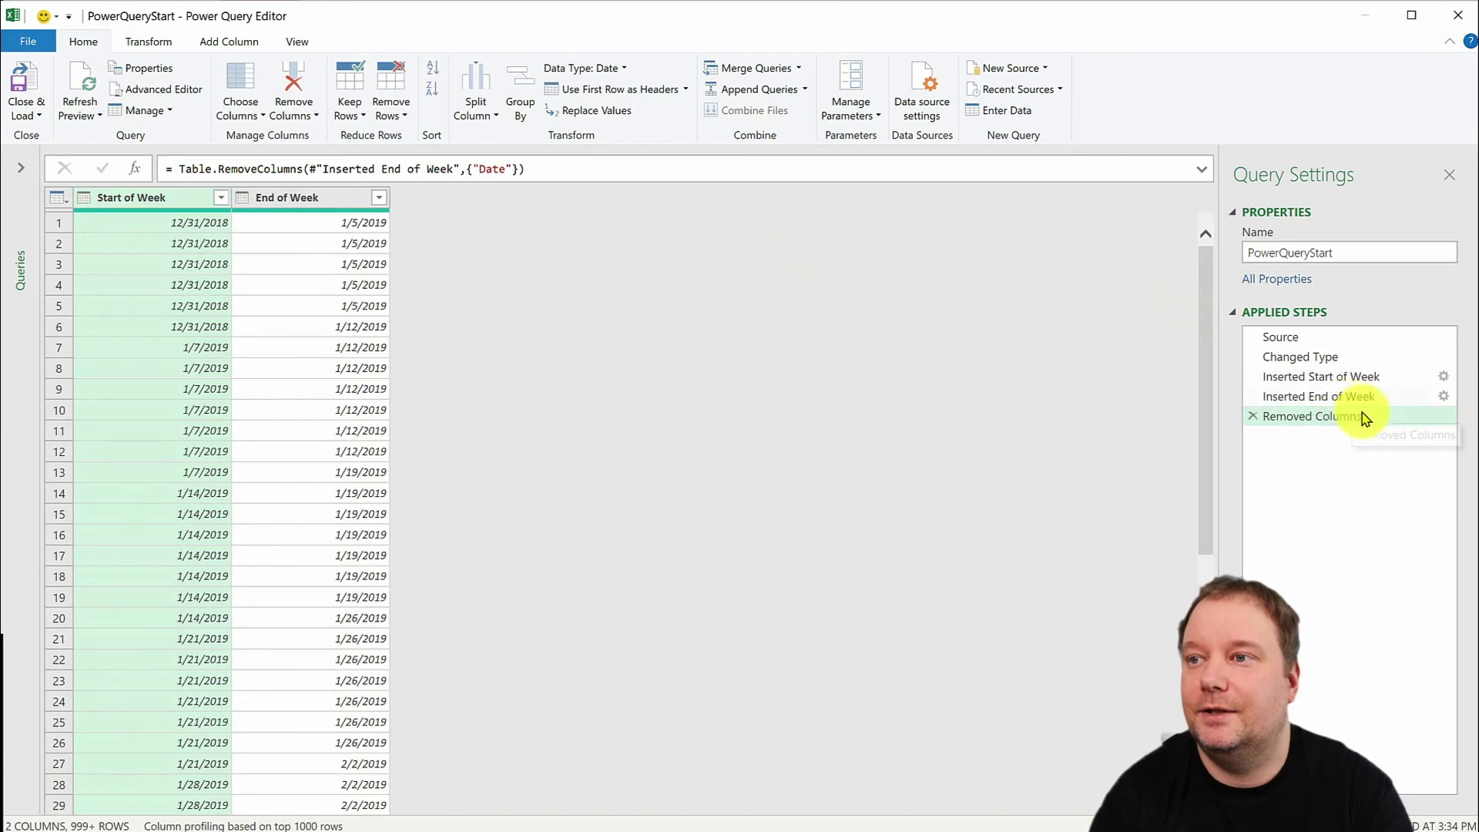
Change the Inserted End of Week formula to Date.EndOfWeek([Date],Day.Monday), then load the query back
left_click(1328, 397)
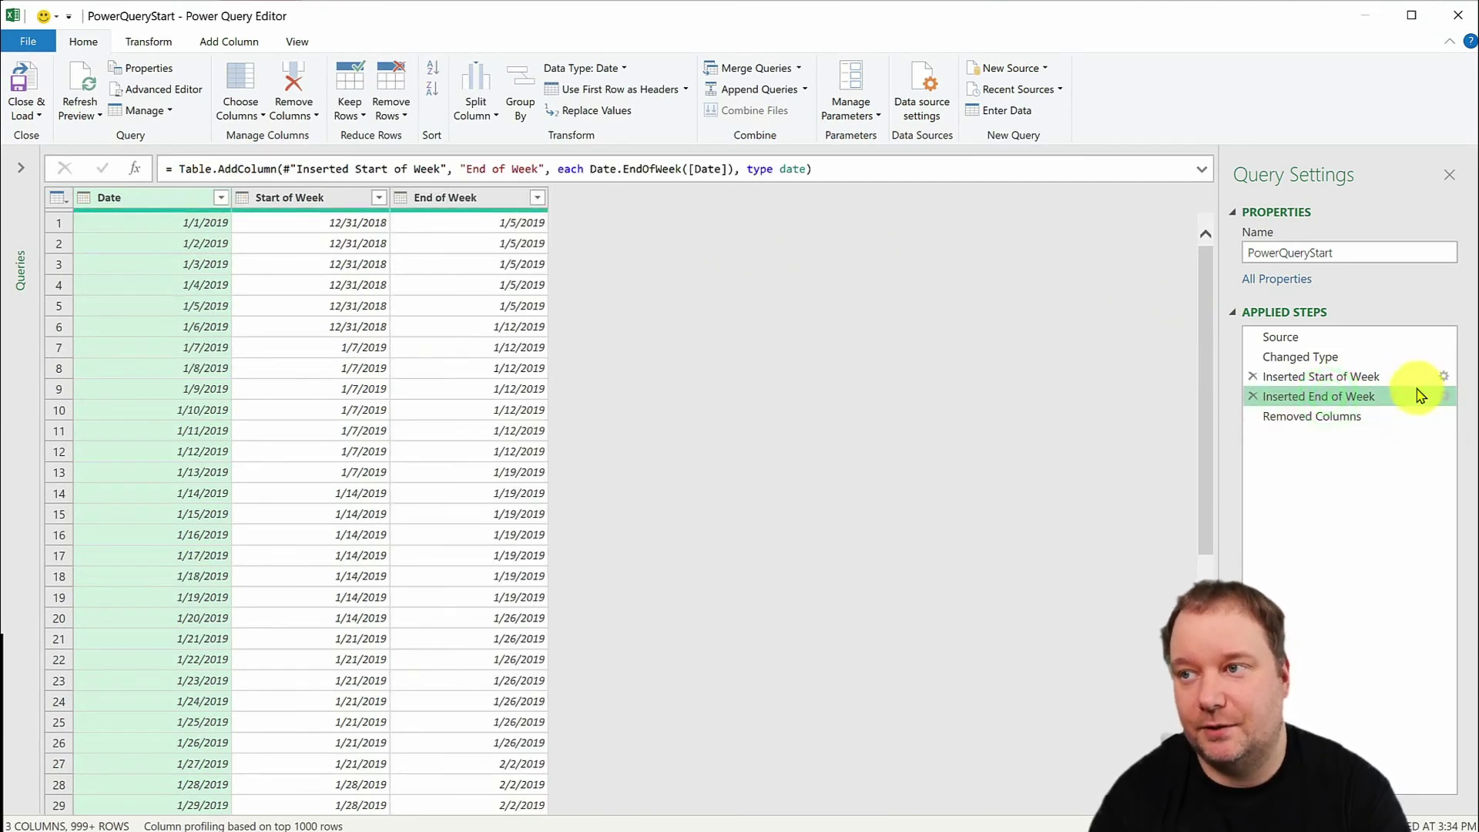
left_click(726, 169)
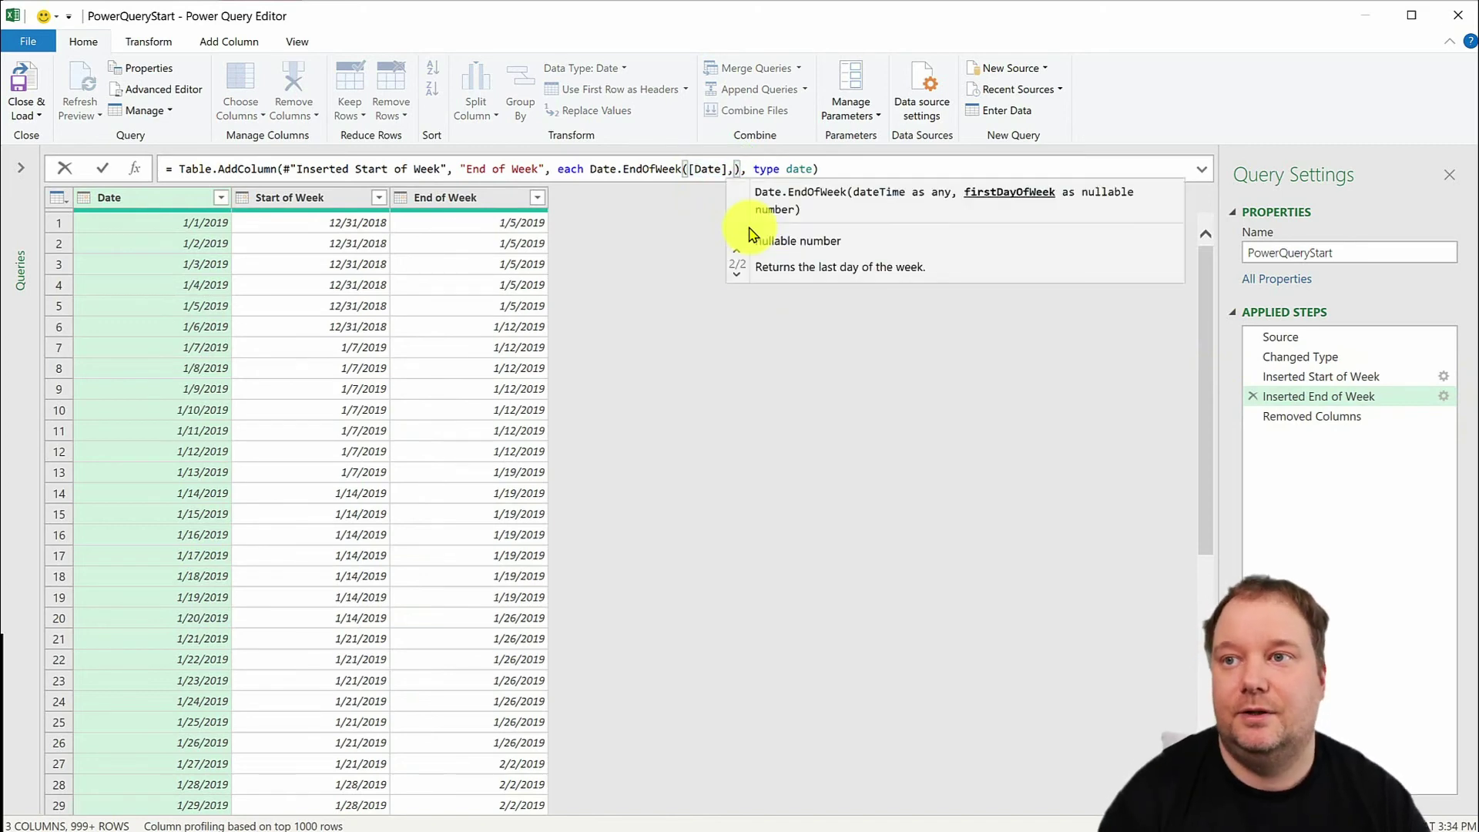
type(",Day.")
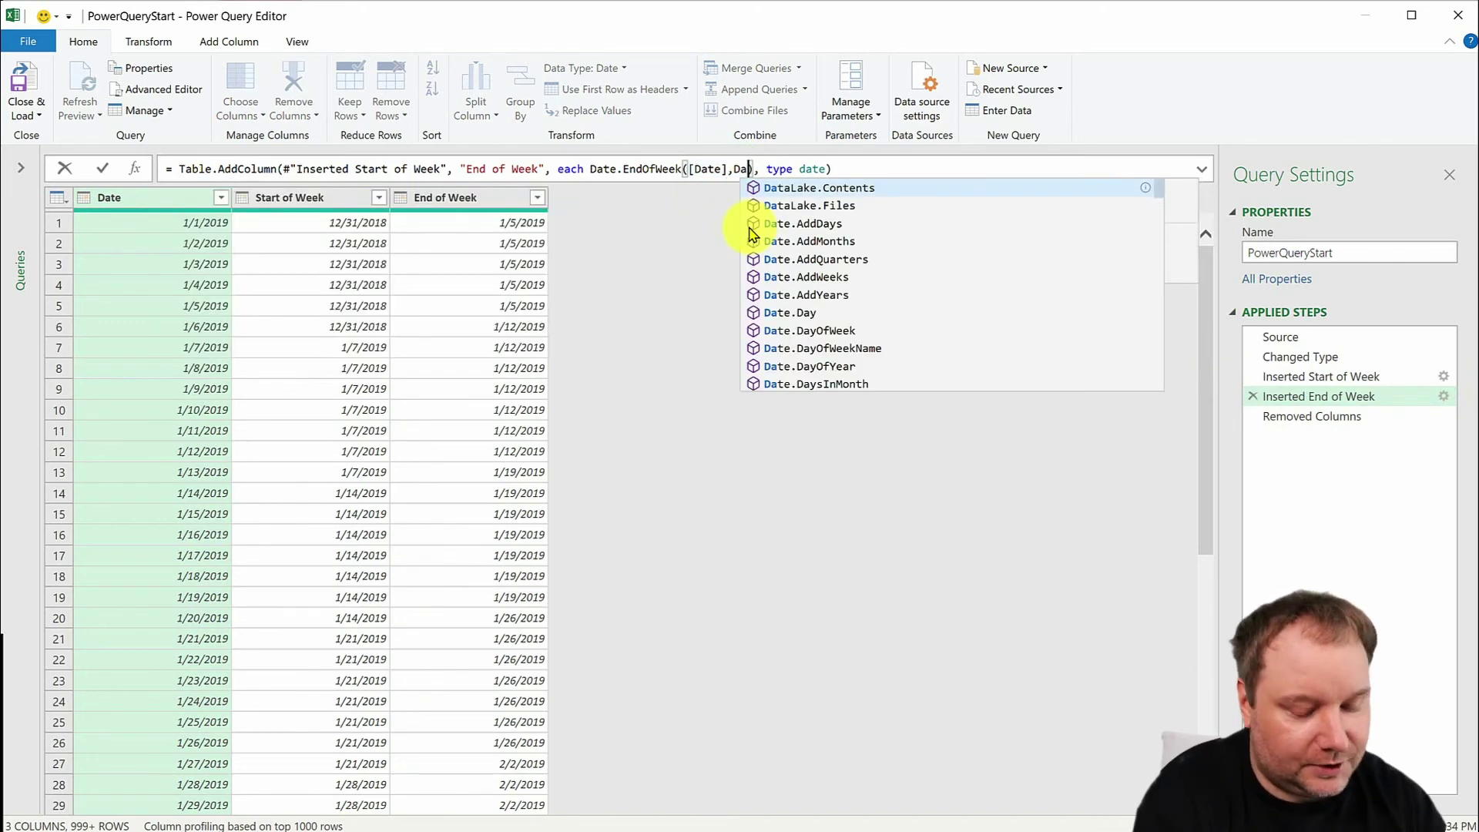
key("Down")
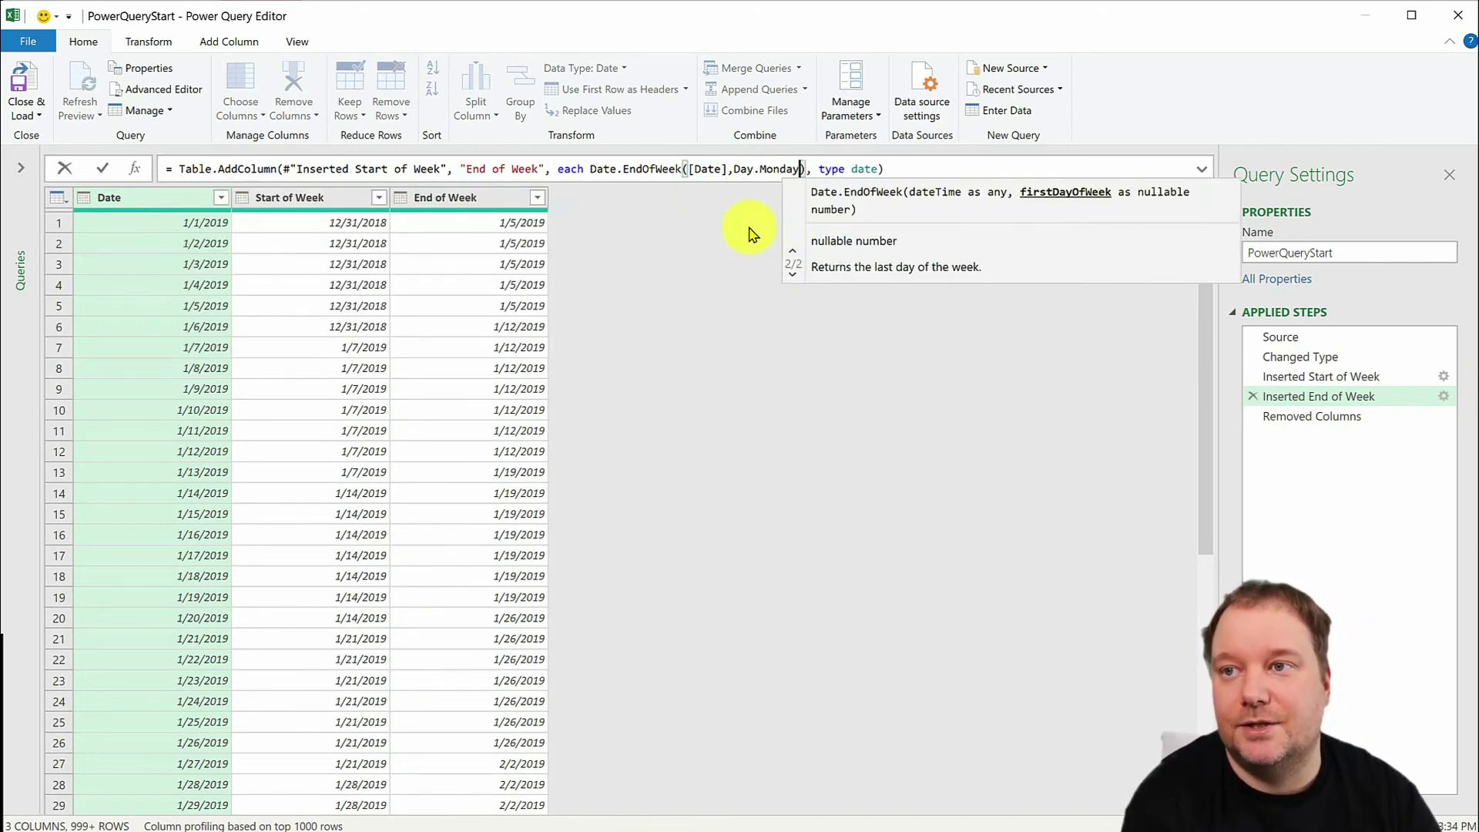
key("Tab")
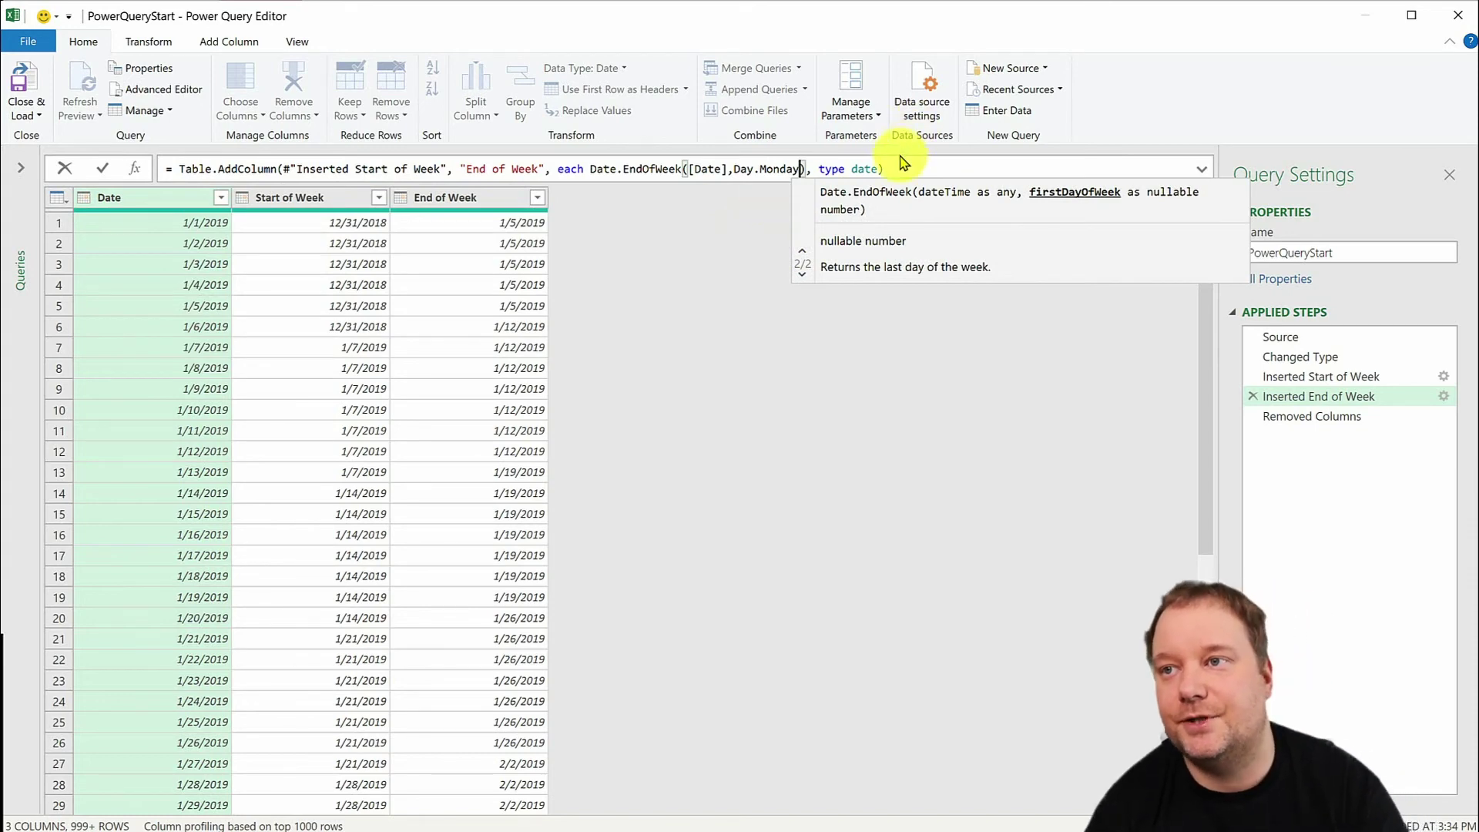
key("Return")
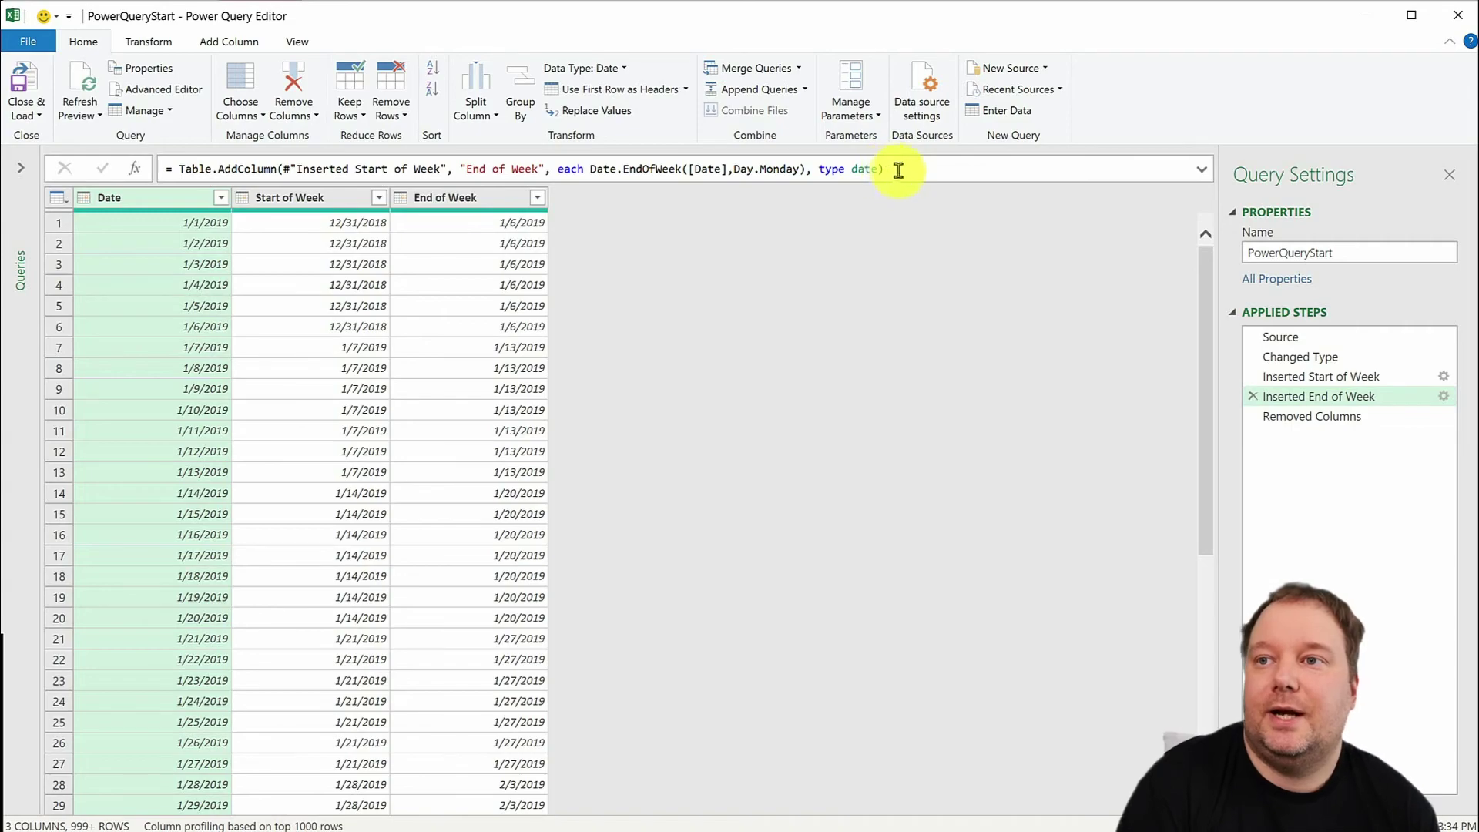
left_click(23, 80)
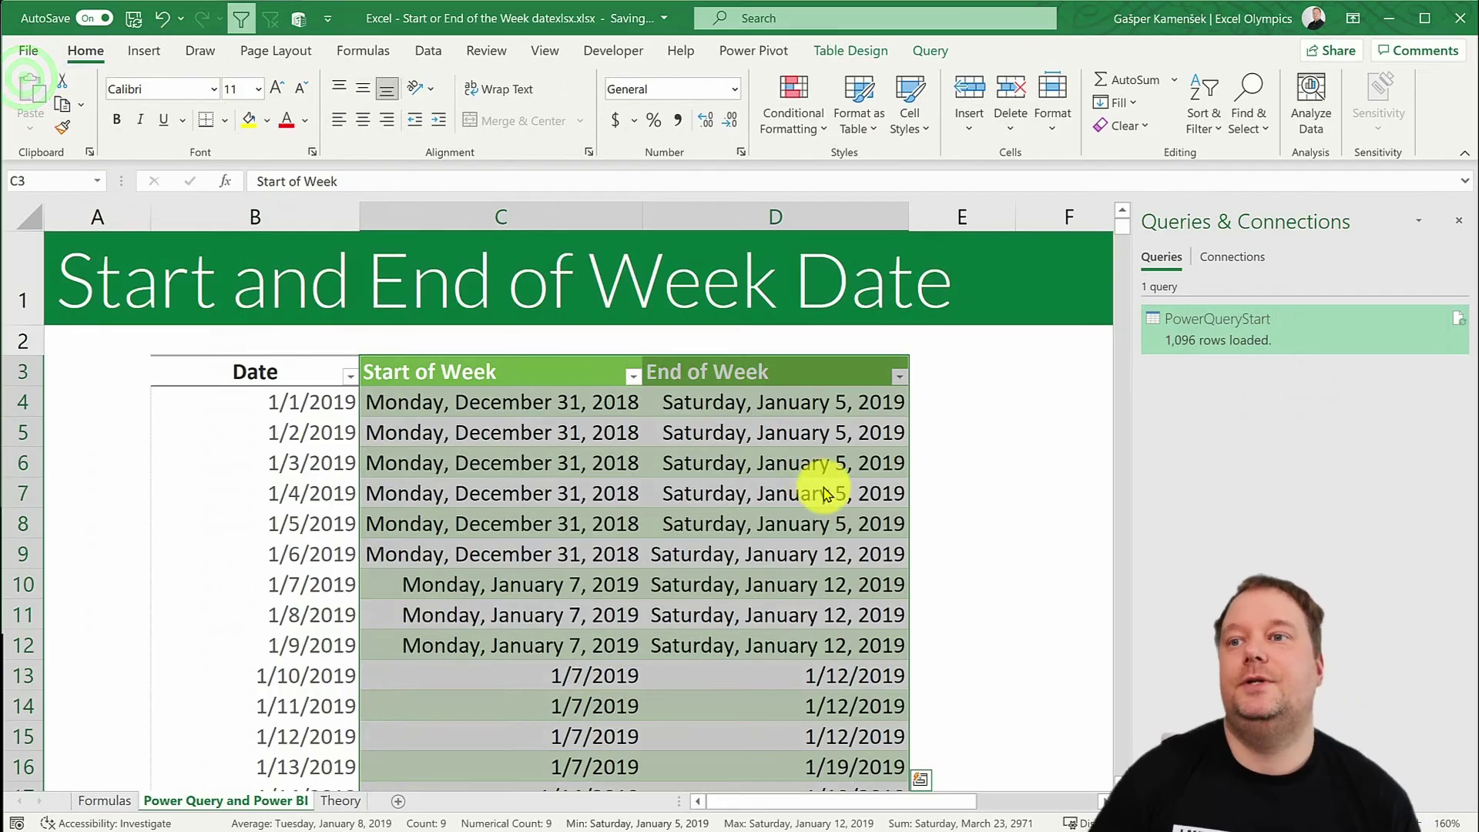